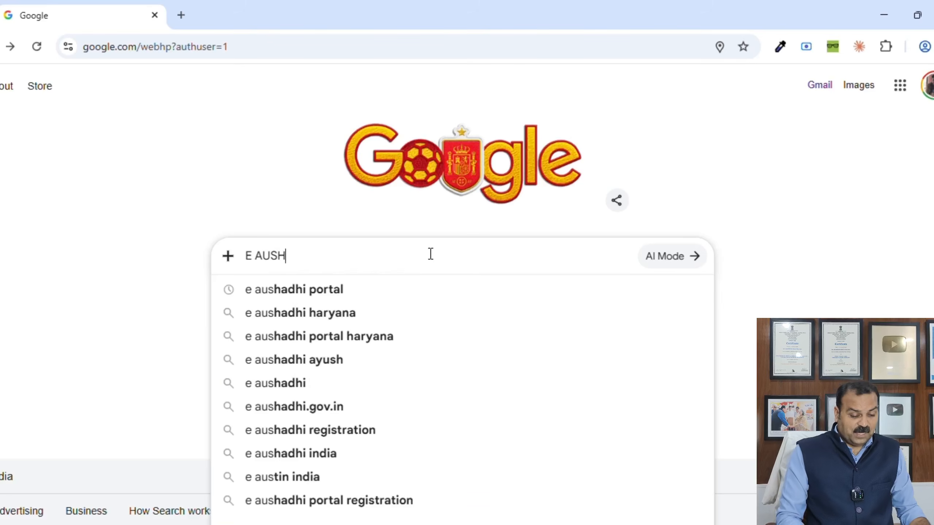
Search Google for 'e aushadhi portal' and open the 'Landing Page | e-Aushadhi - Ministry of Ayush, India.' result.
{"action": "key", "text": "Down"}
{"action": "key", "text": "Return"}
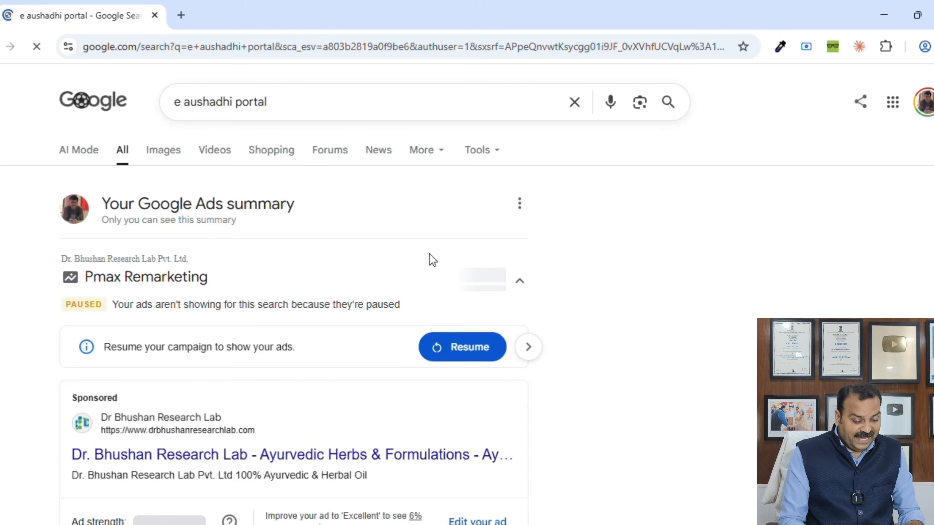
{"action": "scroll", "coordinate": [428, 254], "scroll_direction": "down", "scroll_amount": 10}
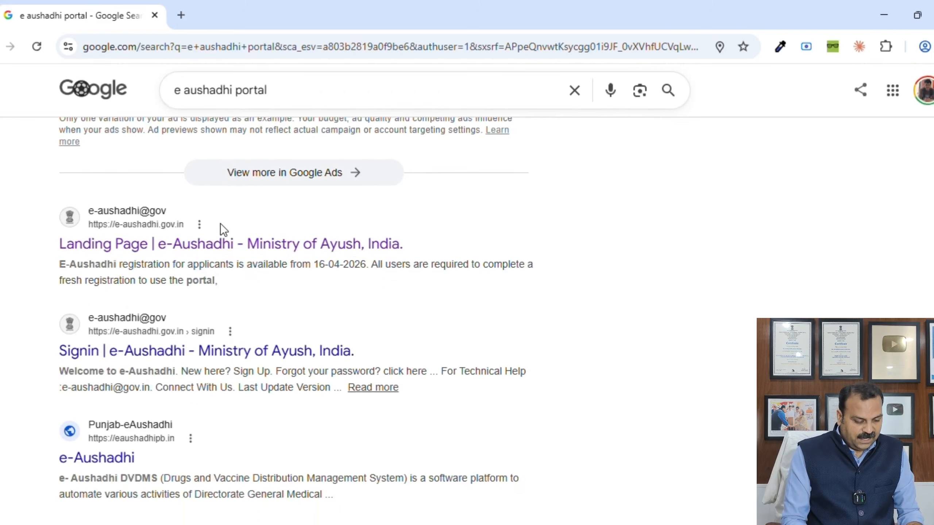
{"action": "left_click", "coordinate": [227, 249]}
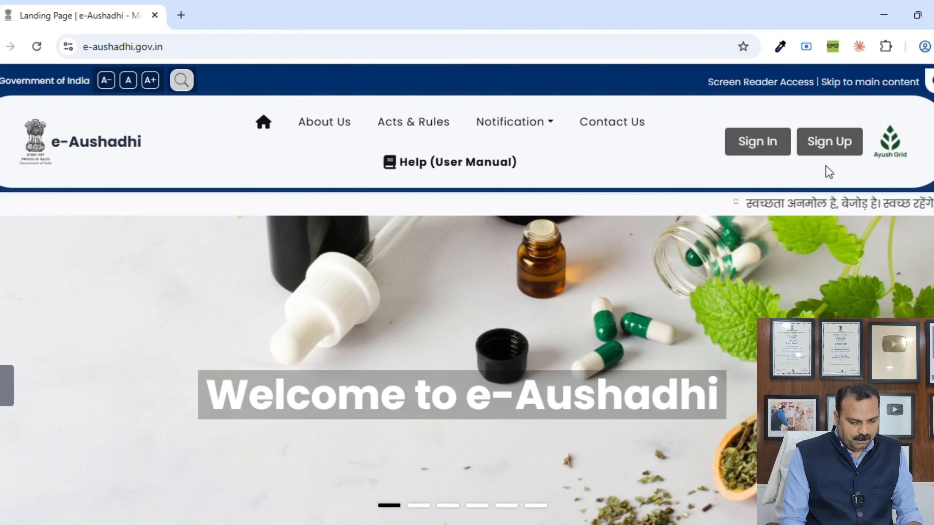
Start a licensee Sign Up and bring the Firm / Company Information section into view.
{"action": "left_click", "coordinate": [842, 149]}
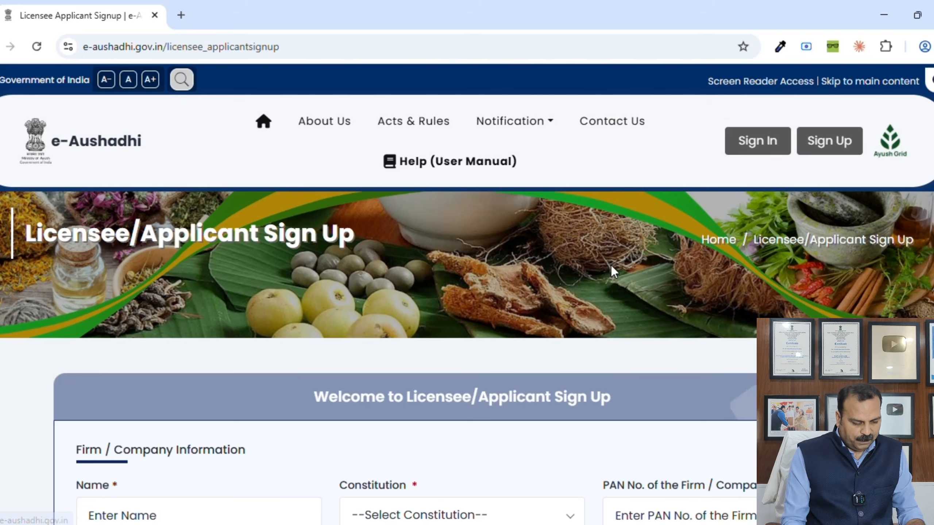
{"action": "scroll", "coordinate": [611, 265], "scroll_direction": "down", "scroll_amount": 5}
{"action": "scroll", "coordinate": [613, 267], "scroll_direction": "down", "scroll_amount": 2}
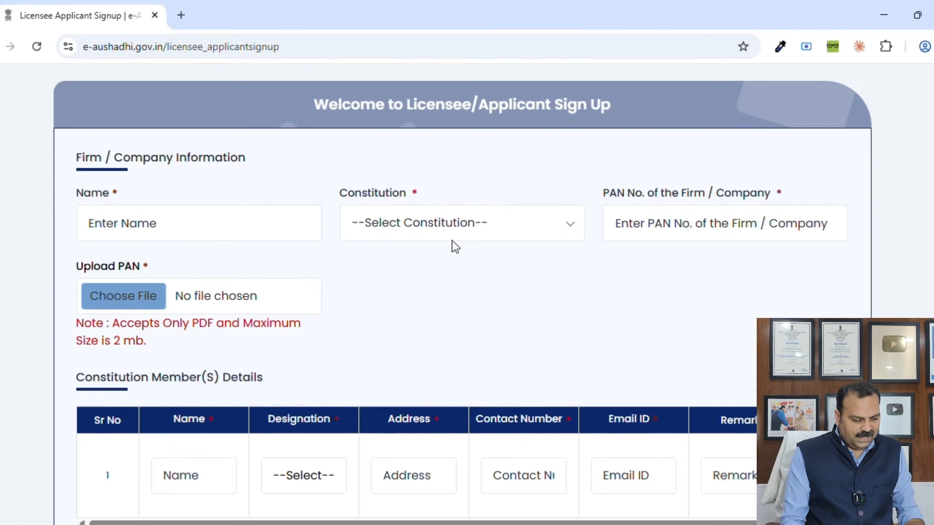
Enter the firm's name, set Constitution to Pvt.Ltd., and type the firm's PAN number.
{"action": "left_click", "coordinate": [284, 220]}
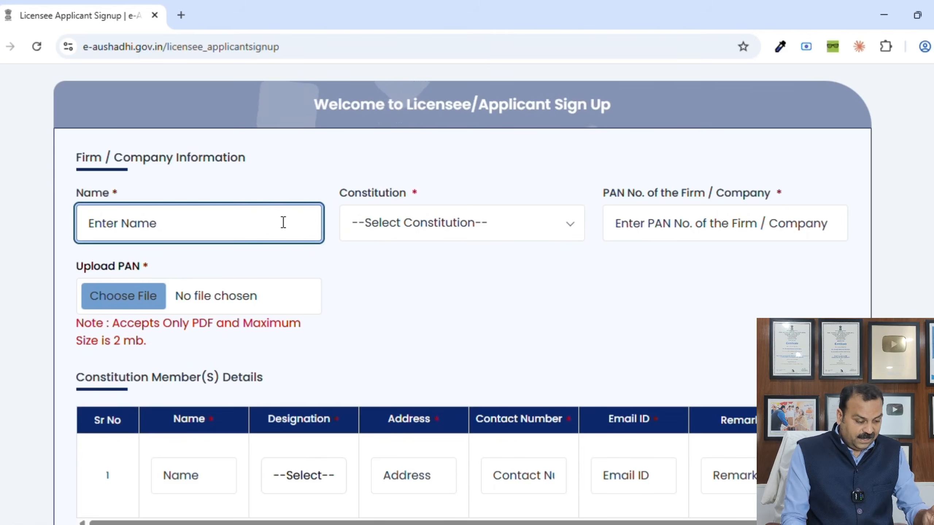
{"action": "type", "text": "DR BH"}
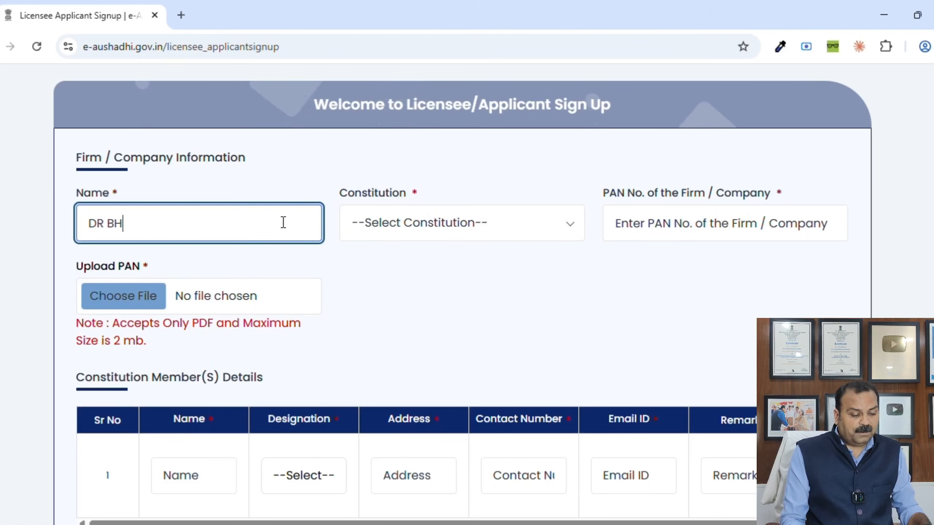
{"action": "type", "text": "USHAN RESEA"}
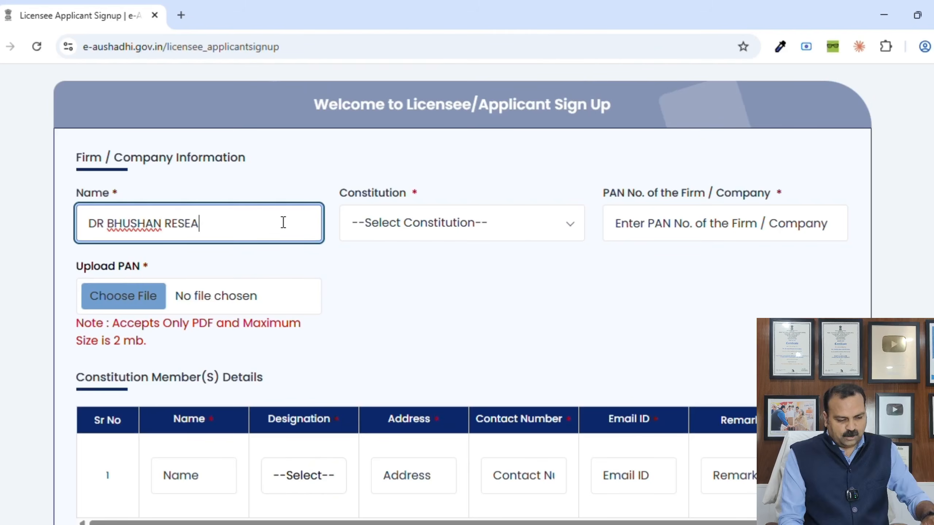
{"action": "type", "text": "RCH LAB"}
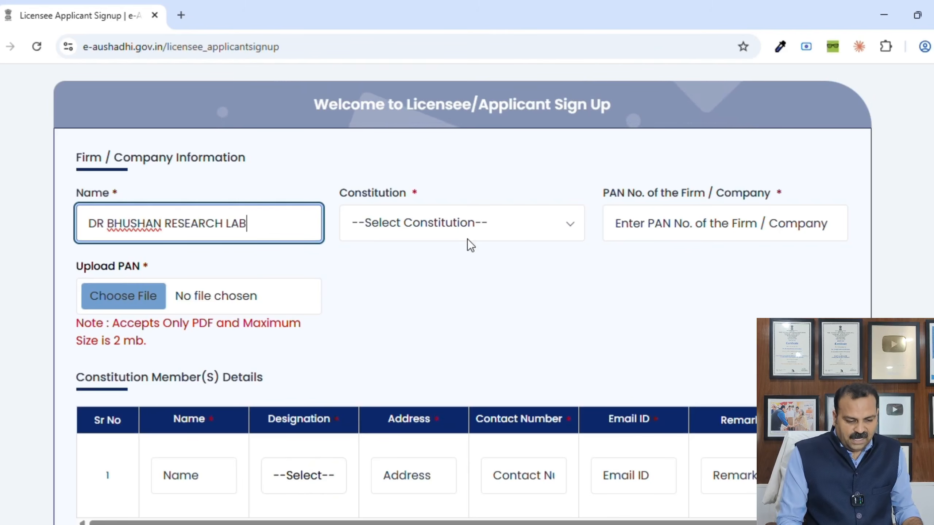
{"action": "left_click", "coordinate": [488, 234]}
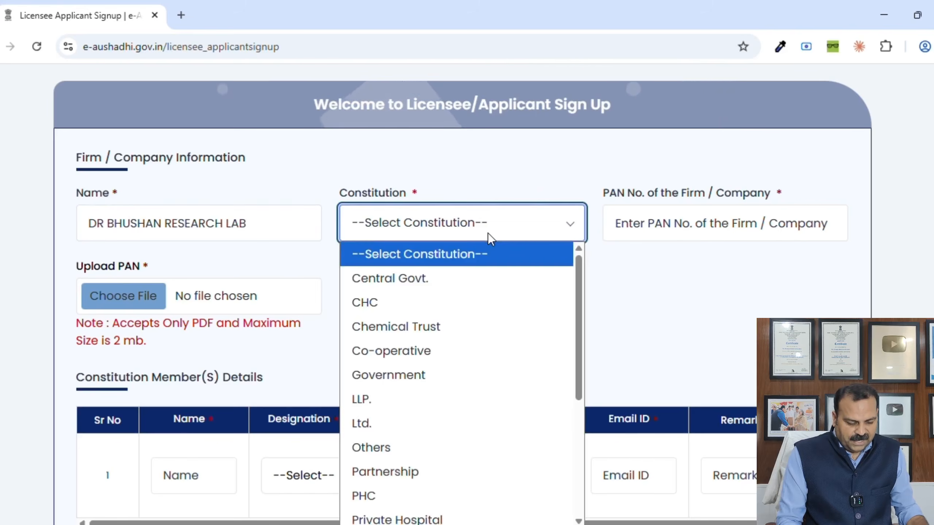
{"action": "scroll", "coordinate": [484, 368], "scroll_direction": "down", "scroll_amount": 1}
{"action": "scroll", "coordinate": [485, 368], "scroll_direction": "down", "scroll_amount": 2}
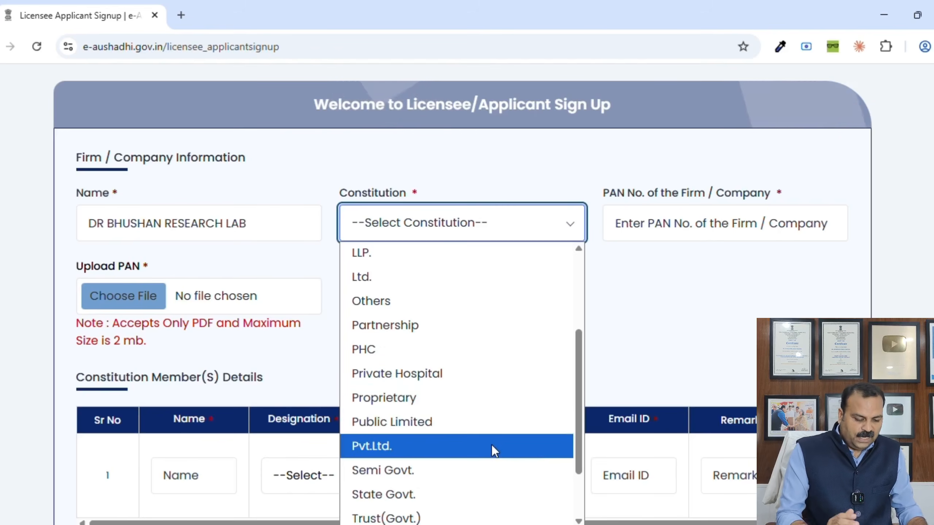
{"action": "left_click", "coordinate": [492, 445]}
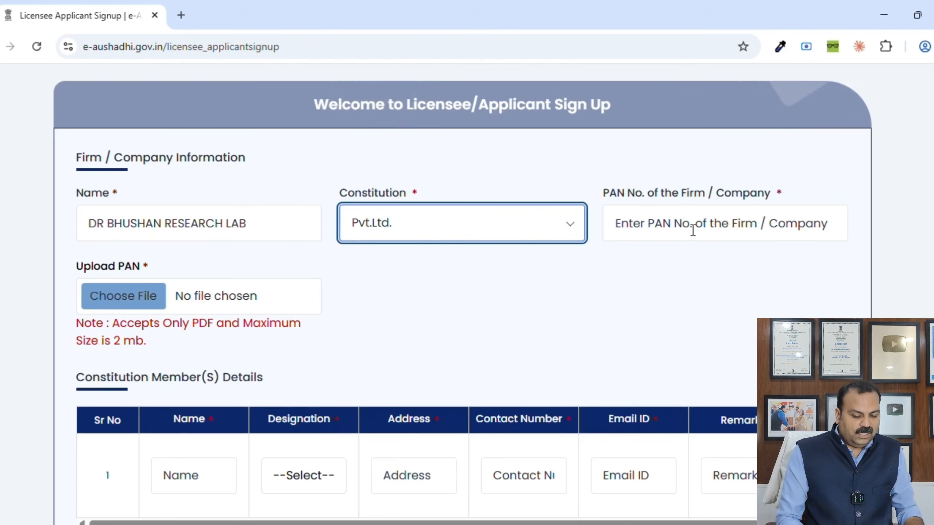
{"action": "left_click", "coordinate": [705, 219]}
{"action": "type", "text": "A"}
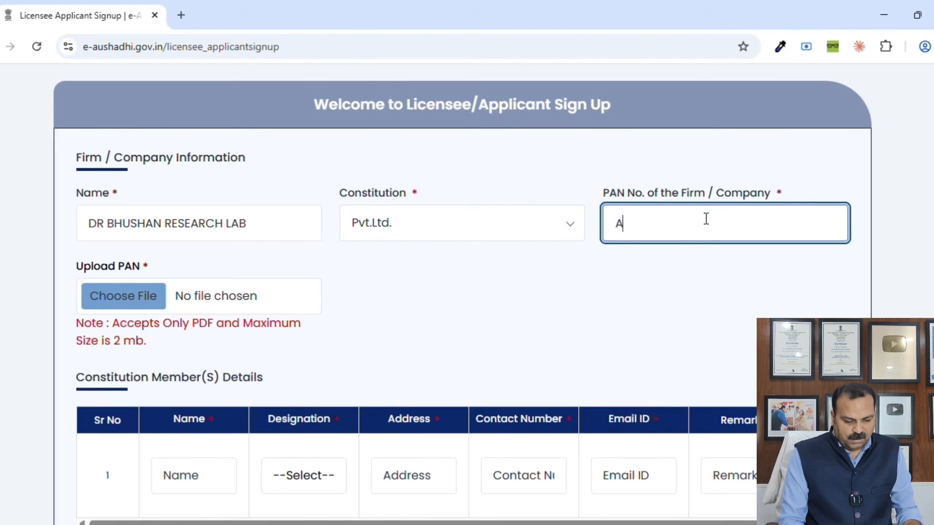
{"action": "type", "text": "BDEFGNEFW"}
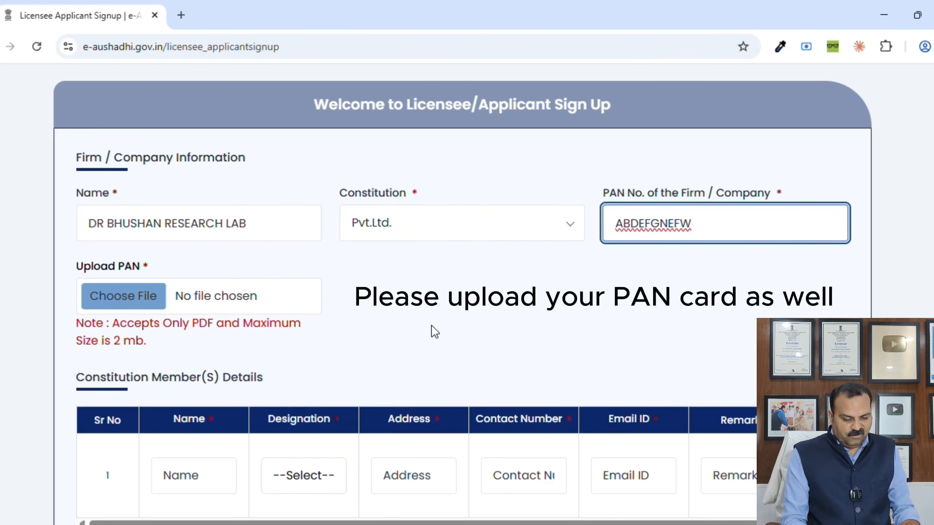
Enter the first constitution member's name with designation Director.
{"action": "scroll", "coordinate": [310, 346], "scroll_direction": "down", "scroll_amount": 4}
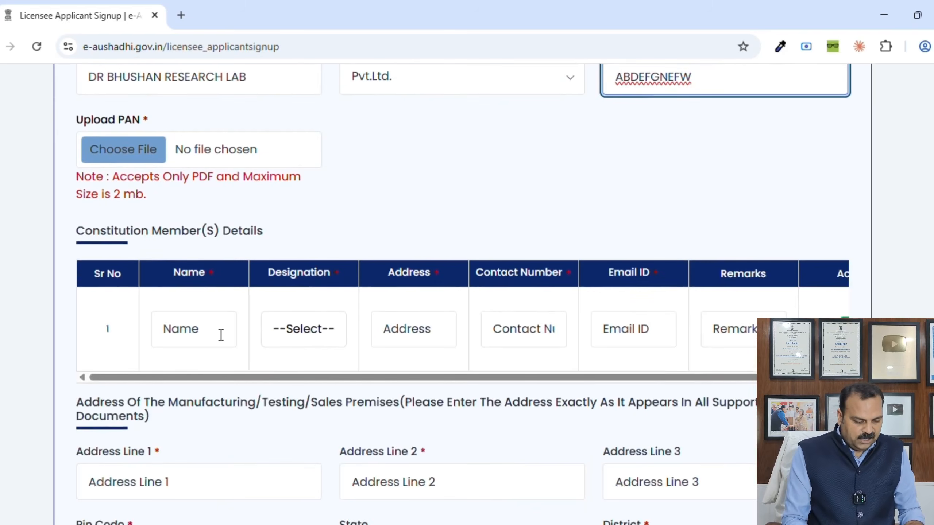
{"action": "left_click", "coordinate": [215, 335]}
{"action": "type", "text": "DR"}
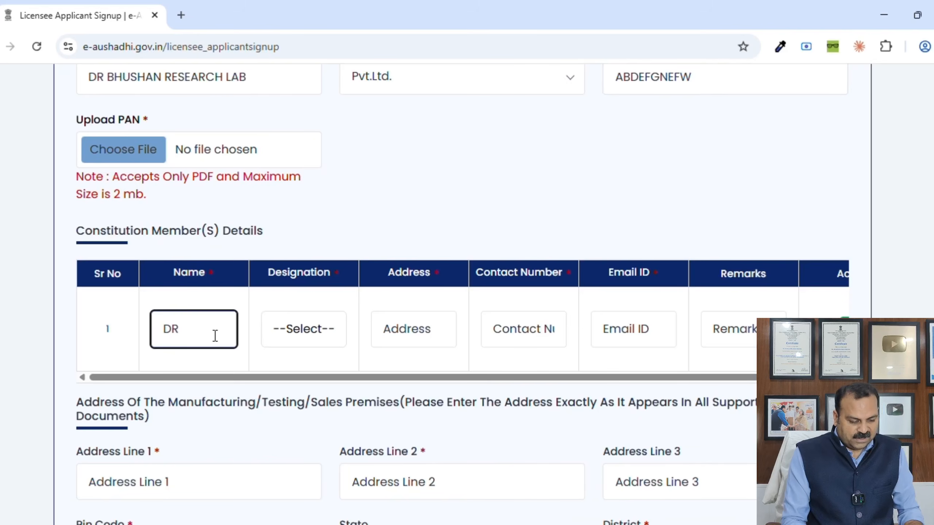
{"action": "type", "text": " BHUSHAN"}
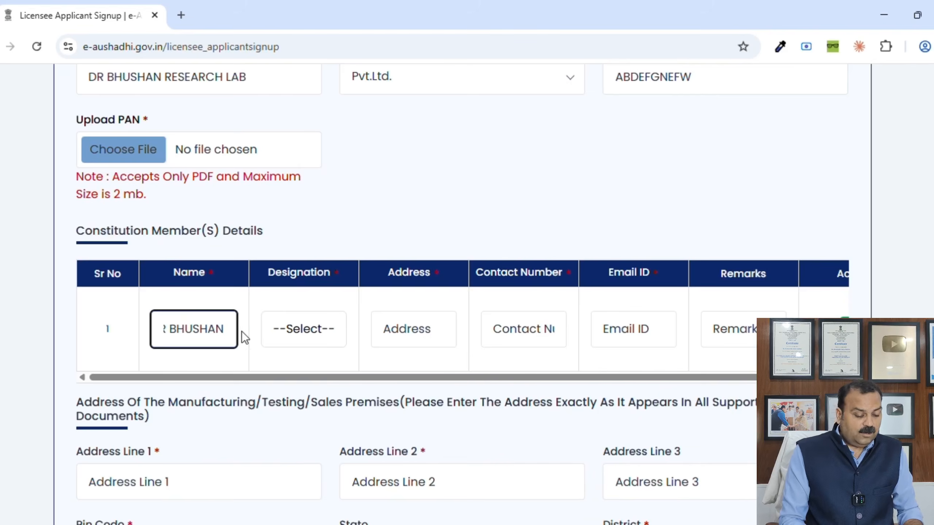
{"action": "left_click", "coordinate": [280, 331]}
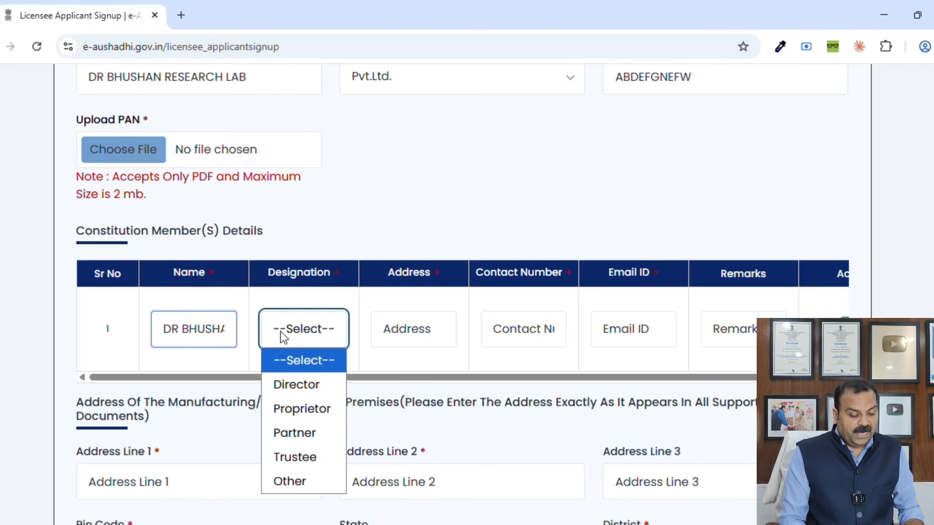
{"action": "left_click", "coordinate": [286, 385]}
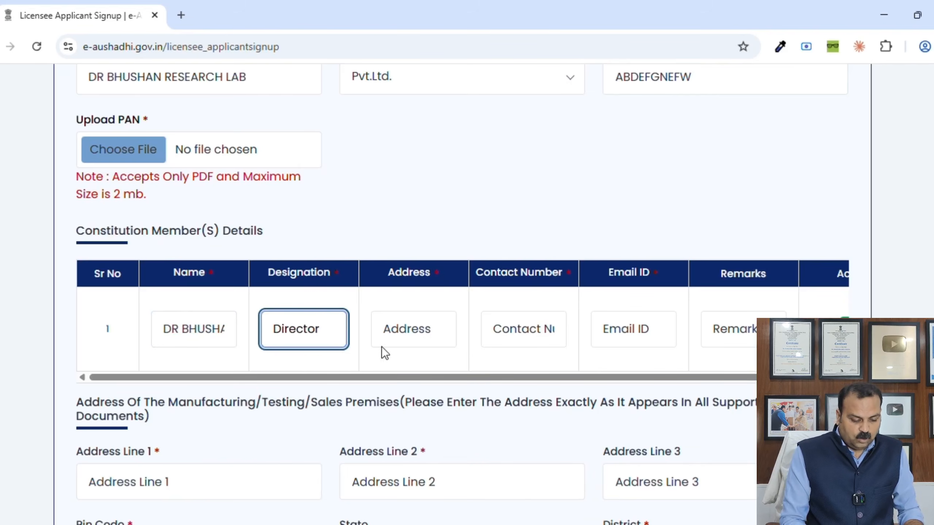
Fill in the member's address, contact number and e-mail, then add a second member row.
{"action": "left_click", "coordinate": [417, 327]}
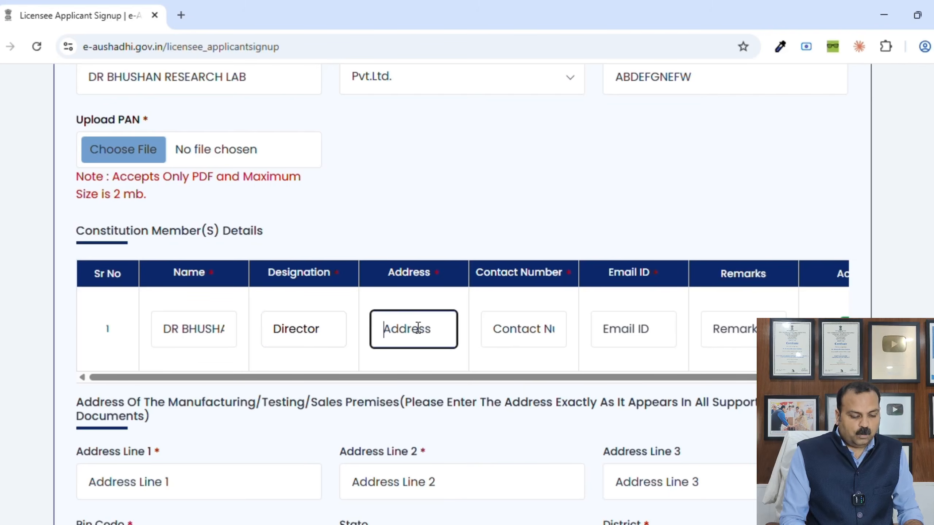
{"action": "type", "text": "A"}
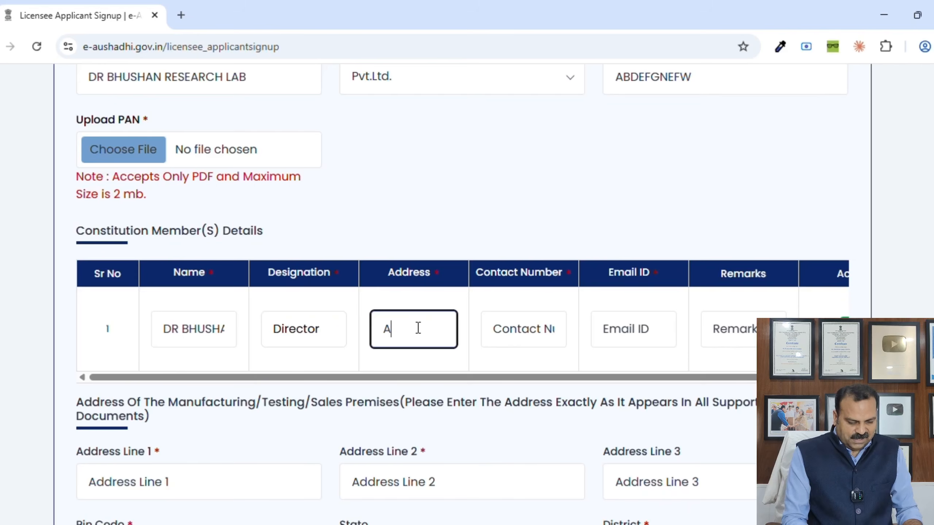
{"action": "key", "text": "BackSpace"}
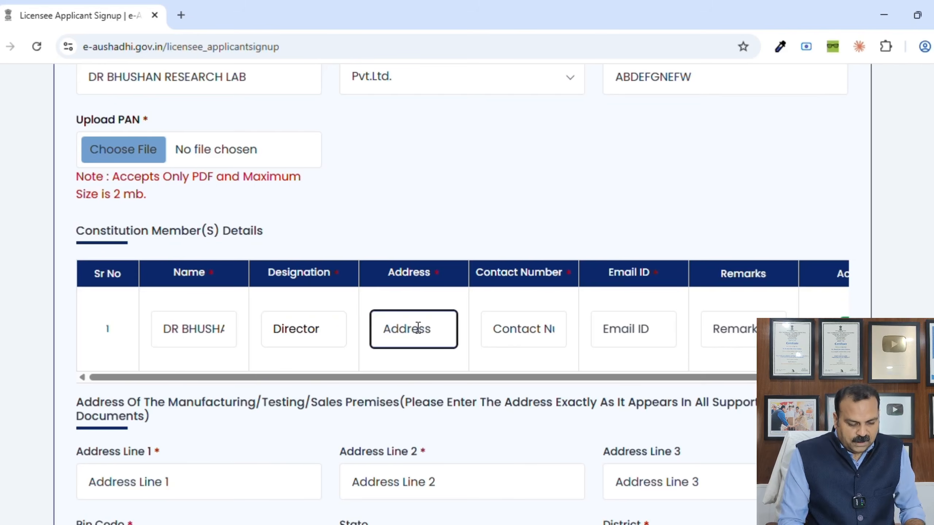
{"action": "type", "text": "ABCABC"}
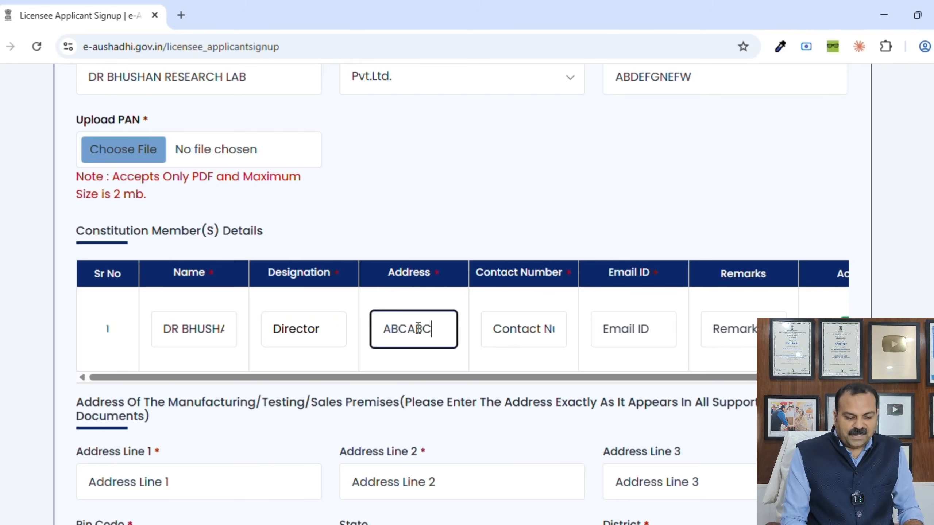
{"action": "key", "text": "Tab"}
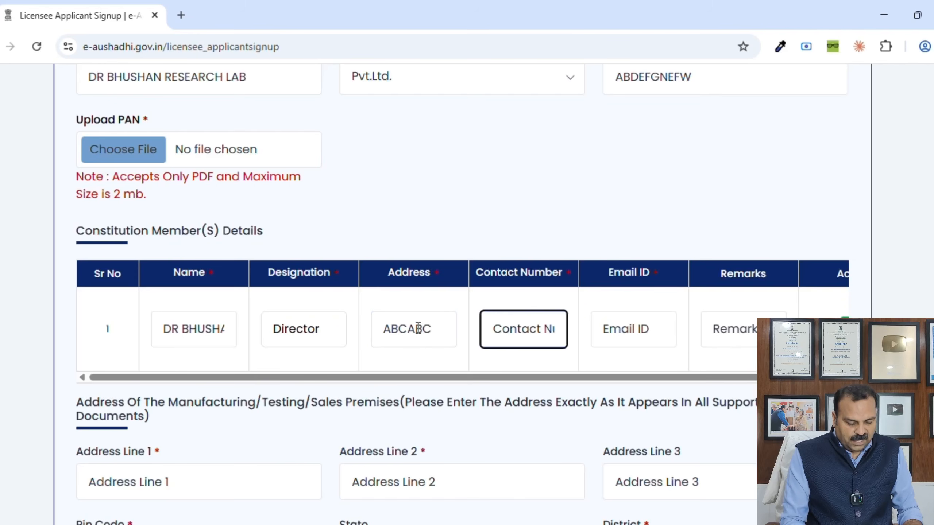
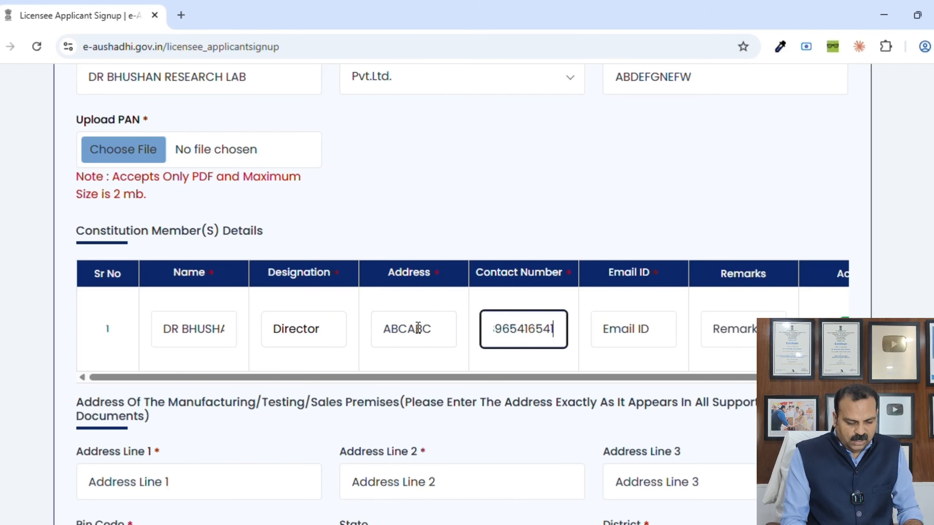
{"action": "key", "text": "Tab"}
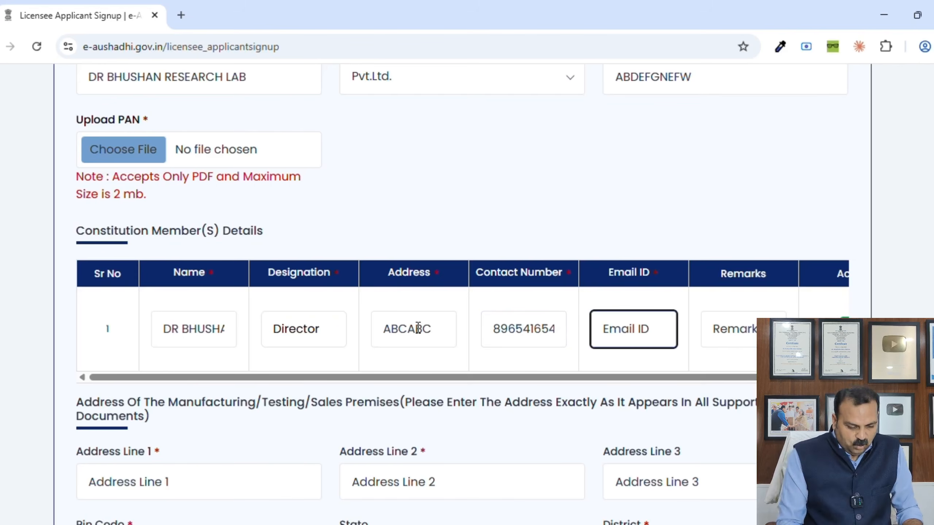
{"action": "type", "text": "abc"}
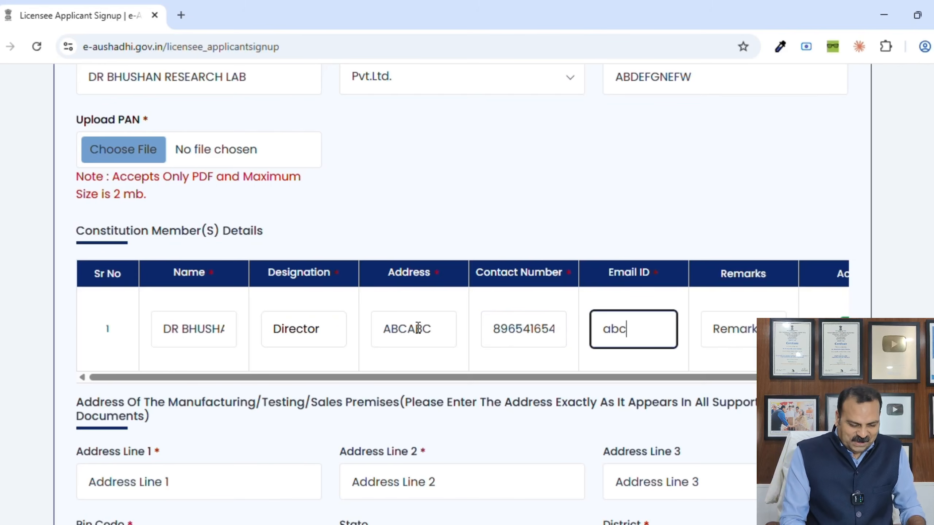
{"action": "type", "text": "@gmail.com"}
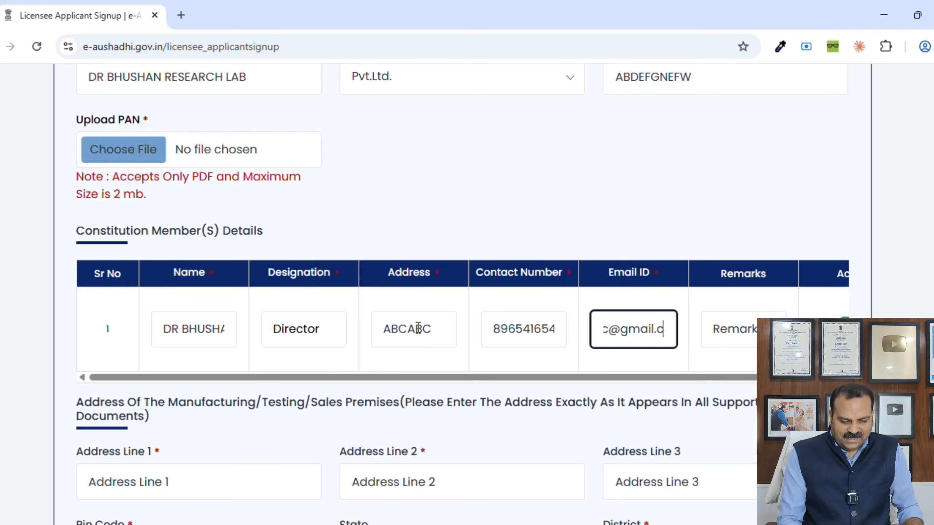
{"action": "key", "text": "Tab"}
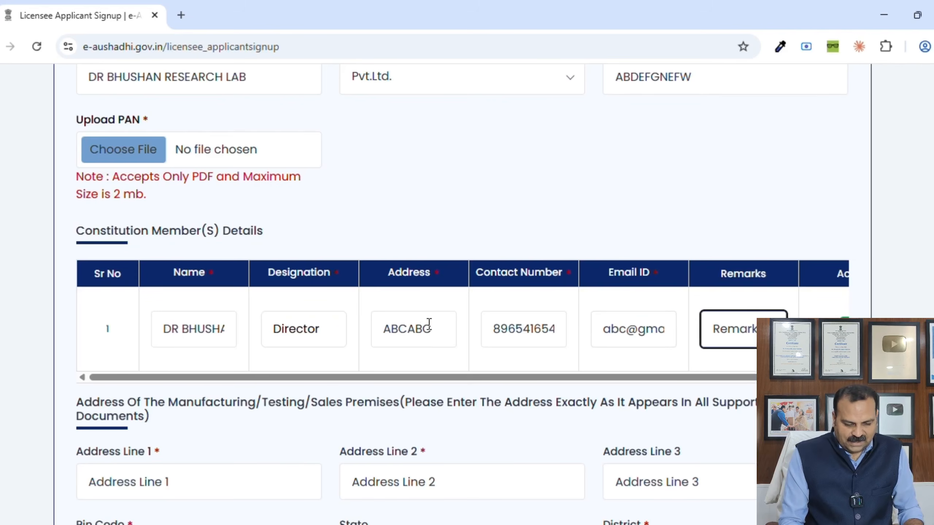
{"action": "left_click_drag", "start_coordinate": [589, 382], "coordinate": [694, 382]}
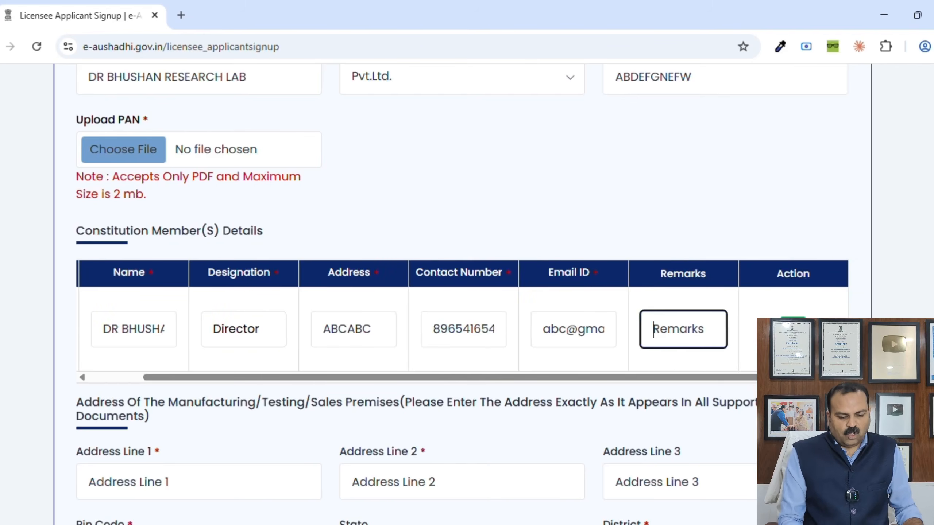
{"action": "left_click", "coordinate": [793, 328]}
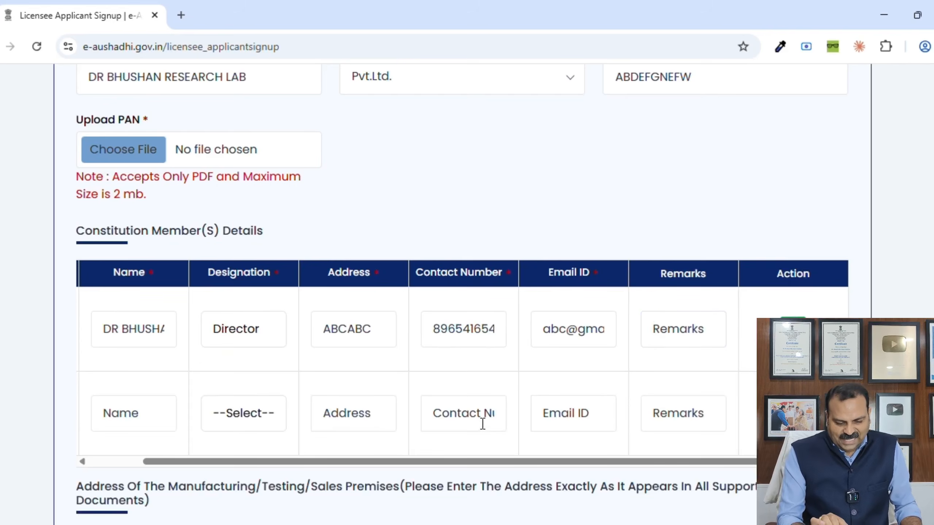
{"action": "scroll", "coordinate": [478, 434], "scroll_direction": "down", "scroll_amount": 3}
Fill in the premises address lines 1 and 2 and the pin code.
{"action": "scroll", "coordinate": [475, 429], "scroll_direction": "down", "scroll_amount": 5}
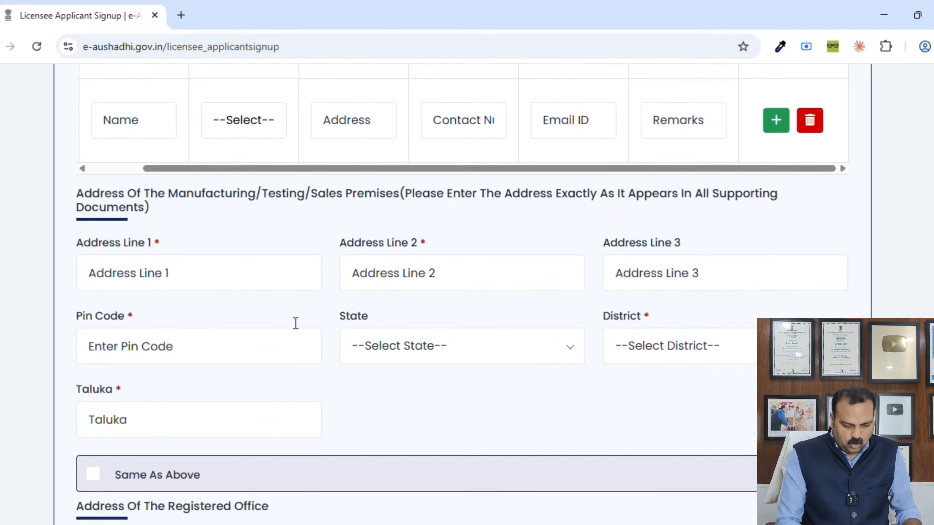
{"action": "left_click", "coordinate": [243, 277]}
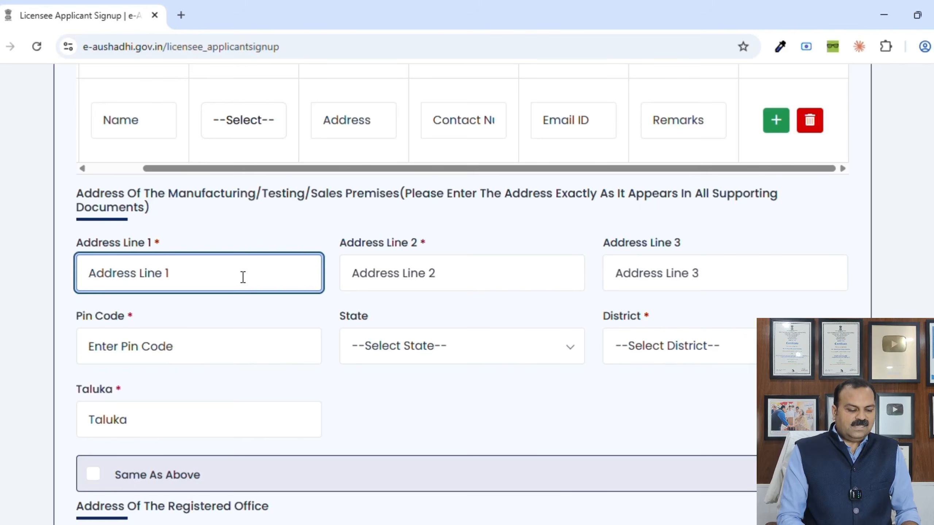
{"action": "type", "text": "ABC"}
{"action": "key", "text": "Tab"}
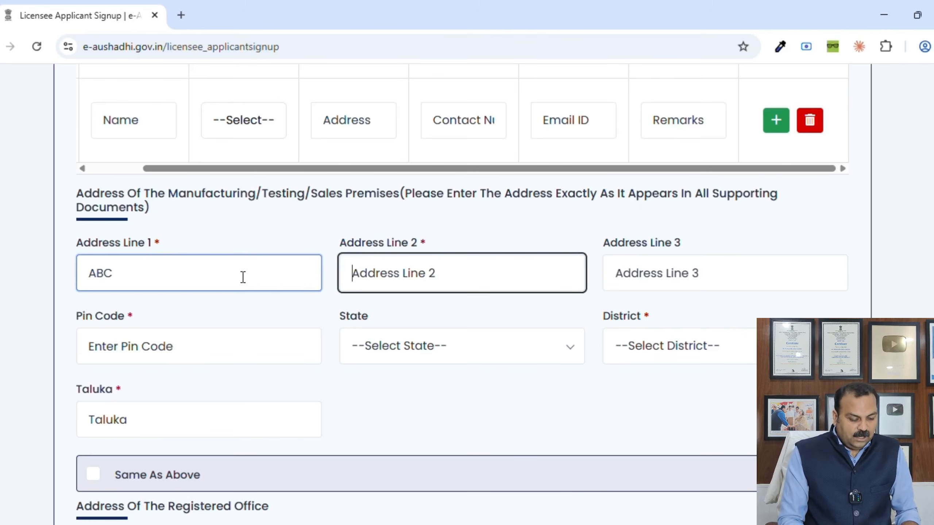
{"action": "type", "text": "DEF"}
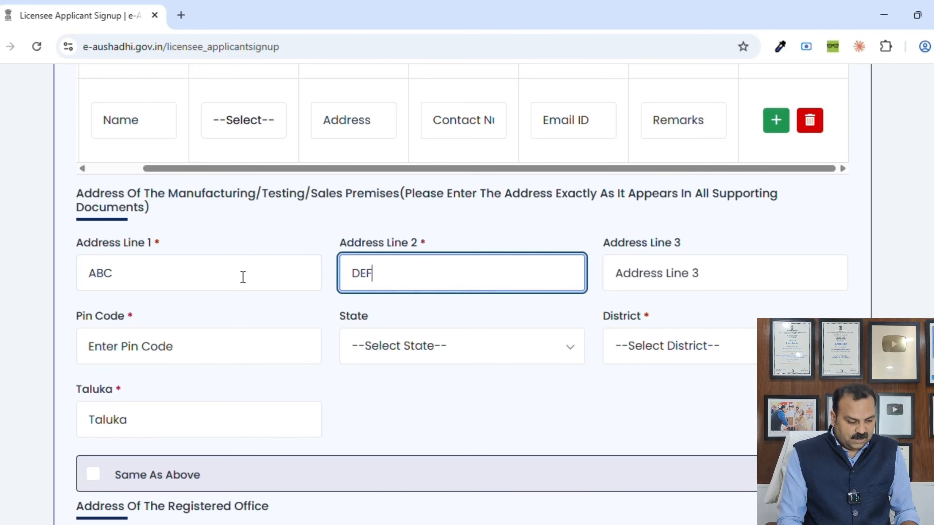
{"action": "key", "text": "Tab"}
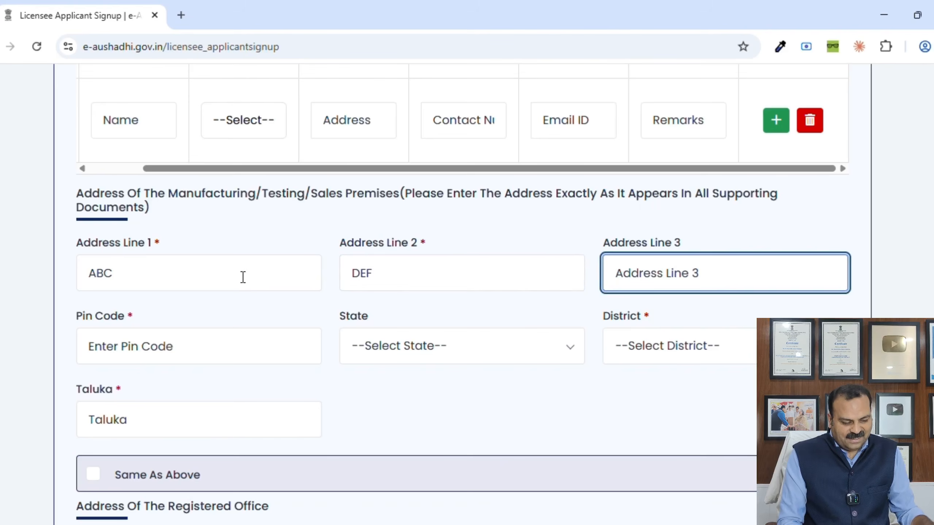
{"action": "key", "text": "Tab"}
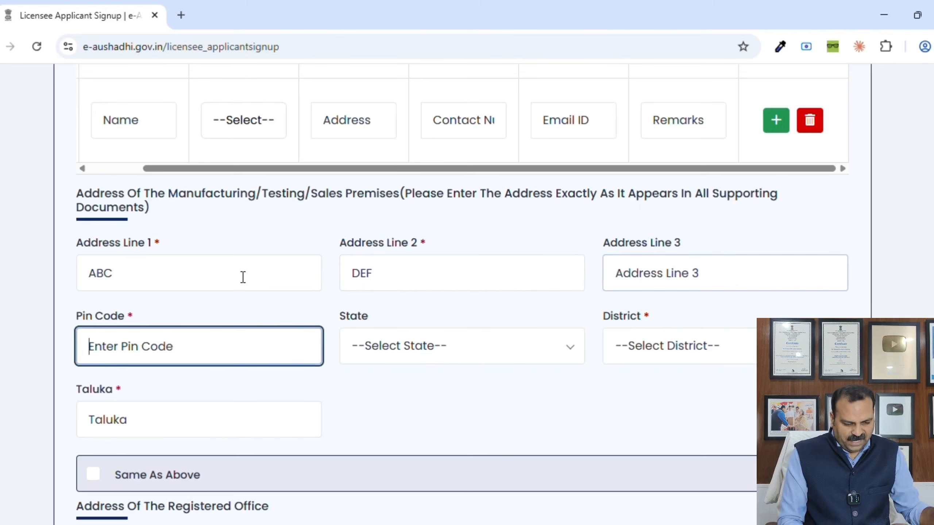
{"action": "type", "text": "1"}
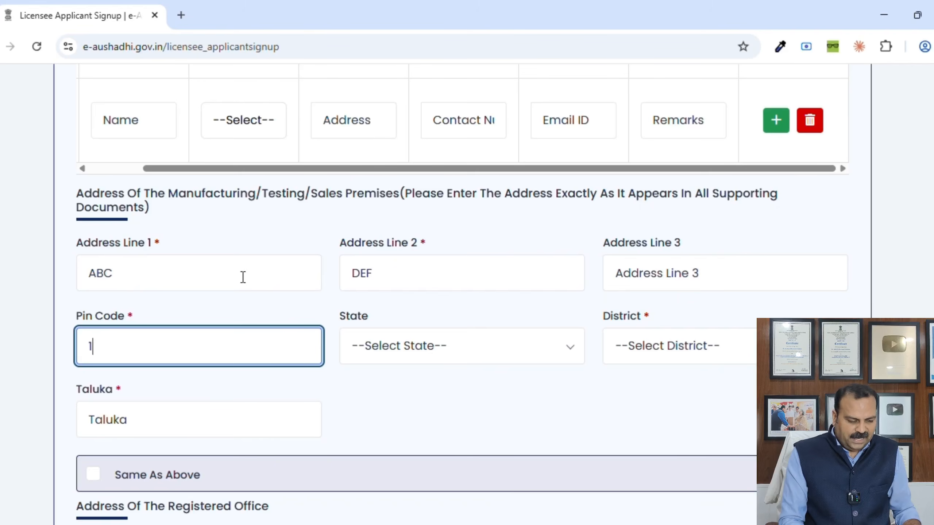
{"action": "type", "text": "34102"}
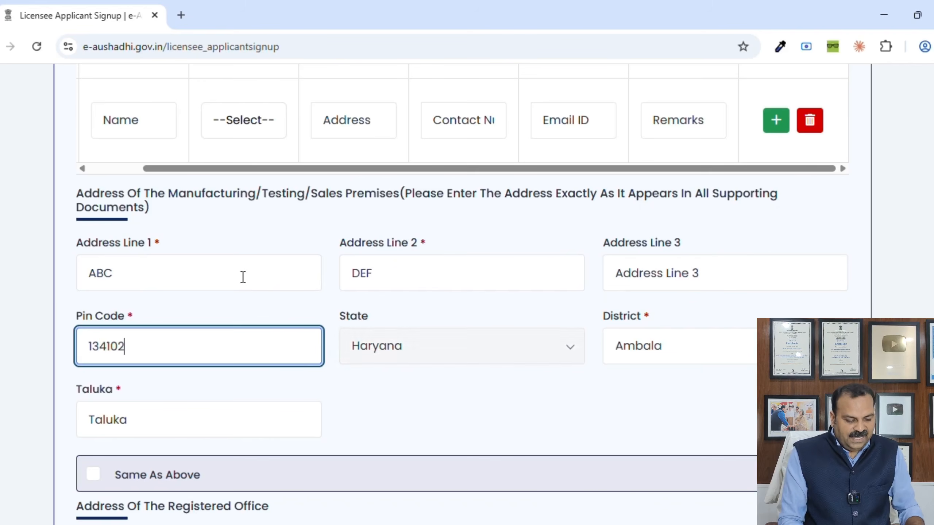
{"action": "key", "text": "Tab"}
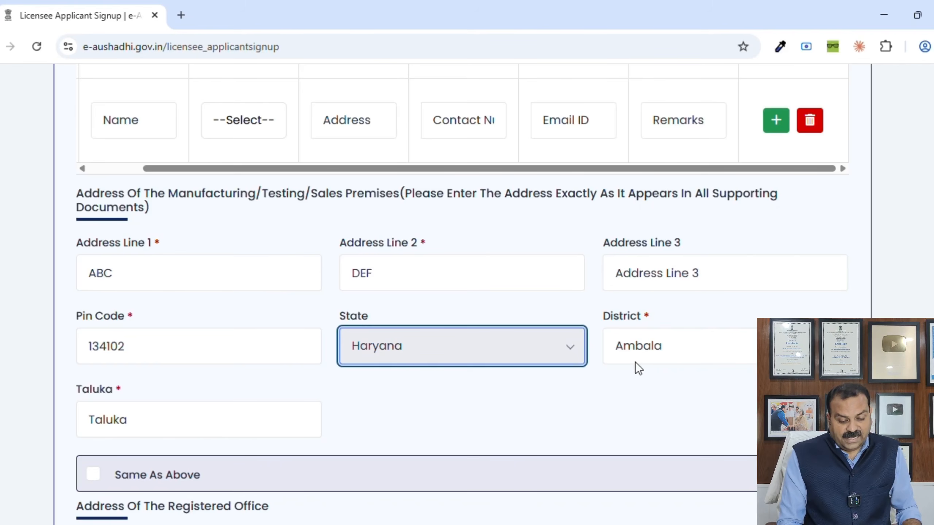
Set the district to Panchkula and the taluka to KALKA.
{"action": "left_click", "coordinate": [671, 360]}
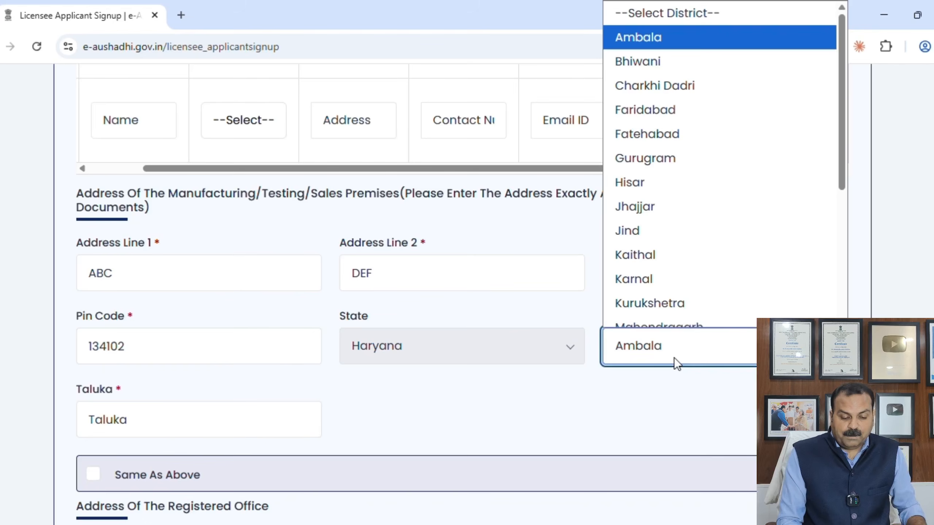
{"action": "key", "text": "p"}
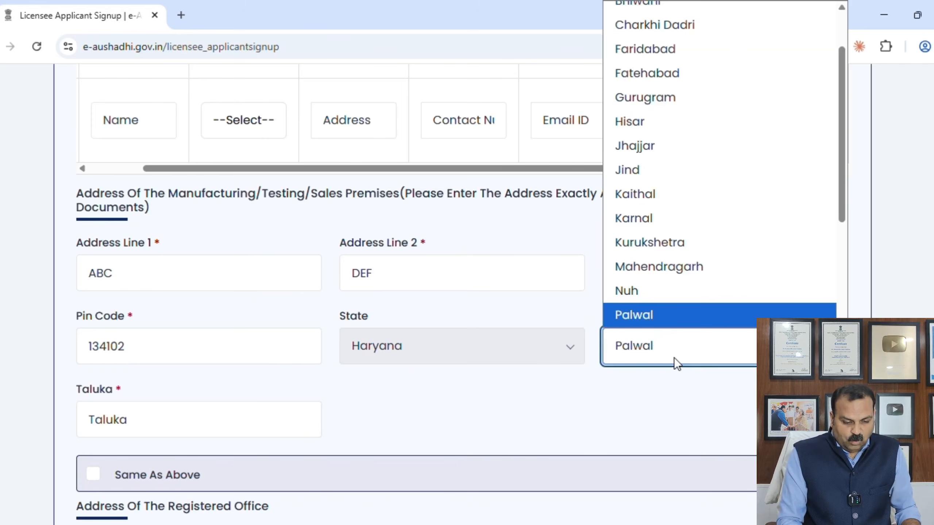
{"action": "key", "text": "Down"}
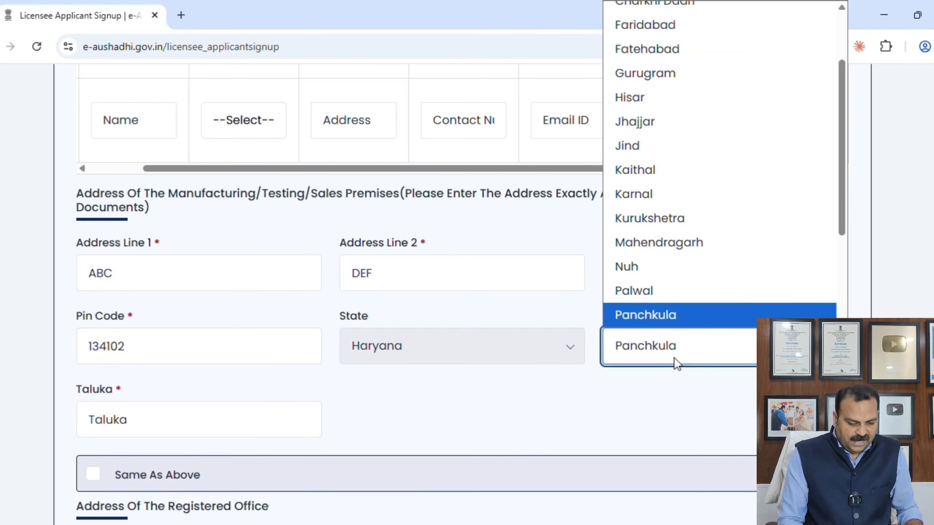
{"action": "key", "text": "Return"}
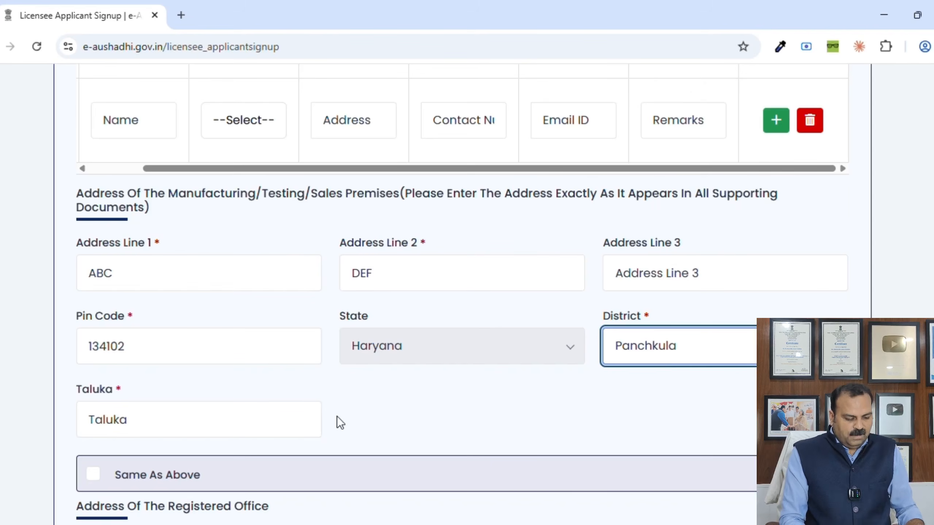
{"action": "left_click", "coordinate": [303, 420]}
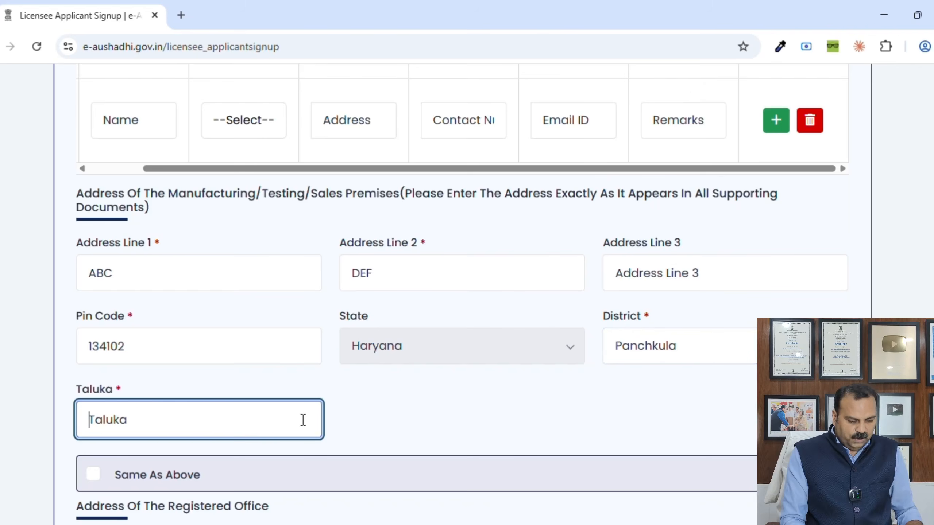
{"action": "type", "text": "KALKA"}
{"action": "key", "text": "Tab"}
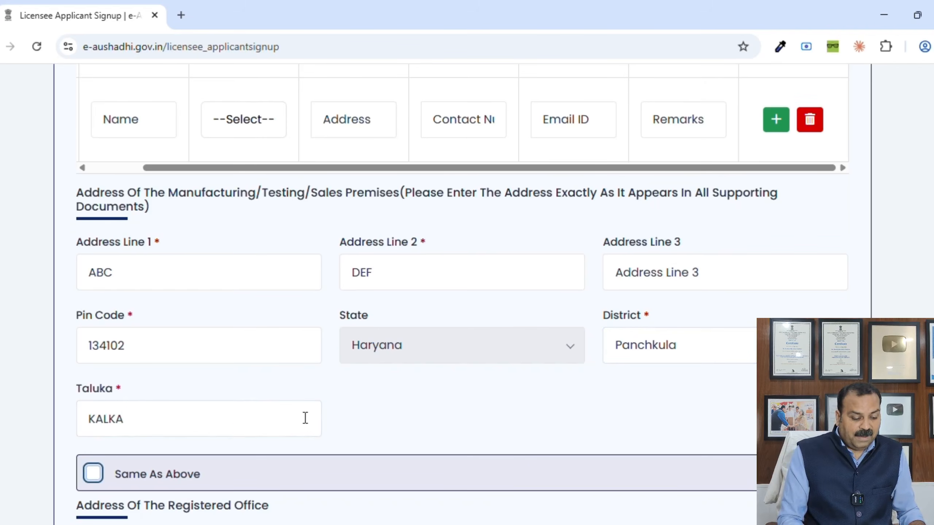
{"action": "scroll", "coordinate": [303, 419], "scroll_direction": "down", "scroll_amount": 3}
{"action": "scroll", "coordinate": [305, 418], "scroll_direction": "down", "scroll_amount": 1}
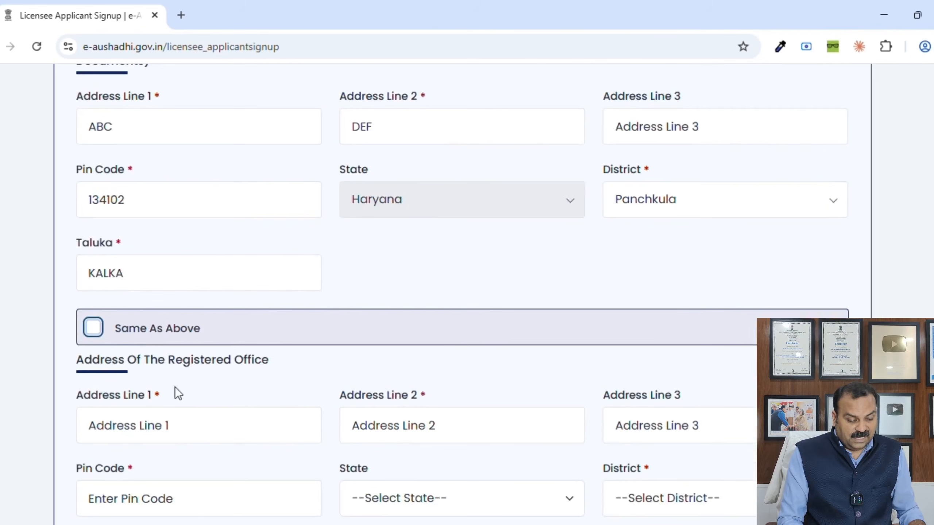
Mark the registered office Same As Above and choose Manufacturing License under ASU.
{"action": "left_click", "coordinate": [88, 332]}
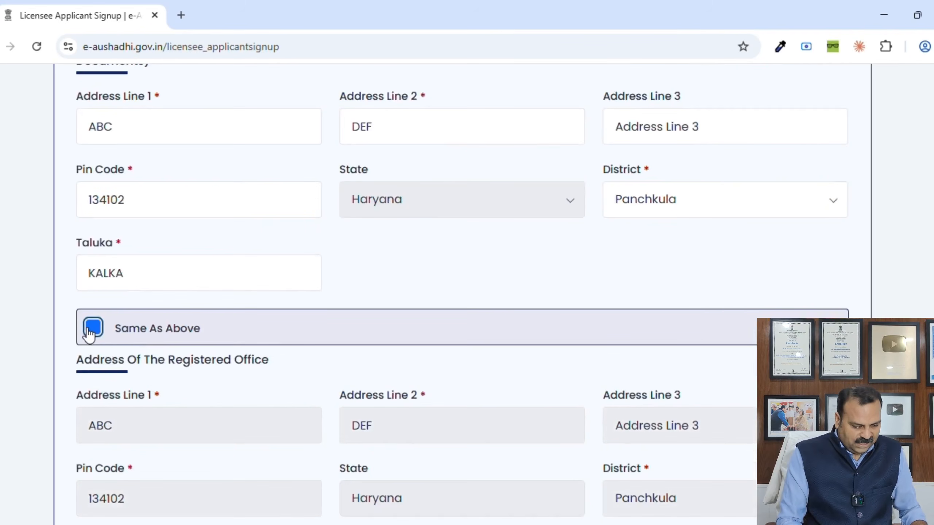
{"action": "scroll", "coordinate": [336, 397], "scroll_direction": "down", "scroll_amount": 4}
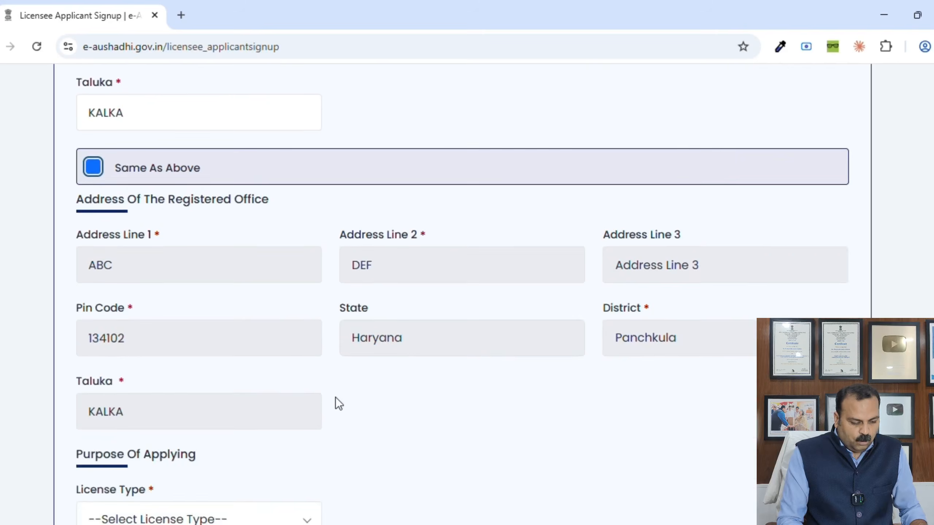
{"action": "scroll", "coordinate": [335, 397], "scroll_direction": "down", "scroll_amount": 5}
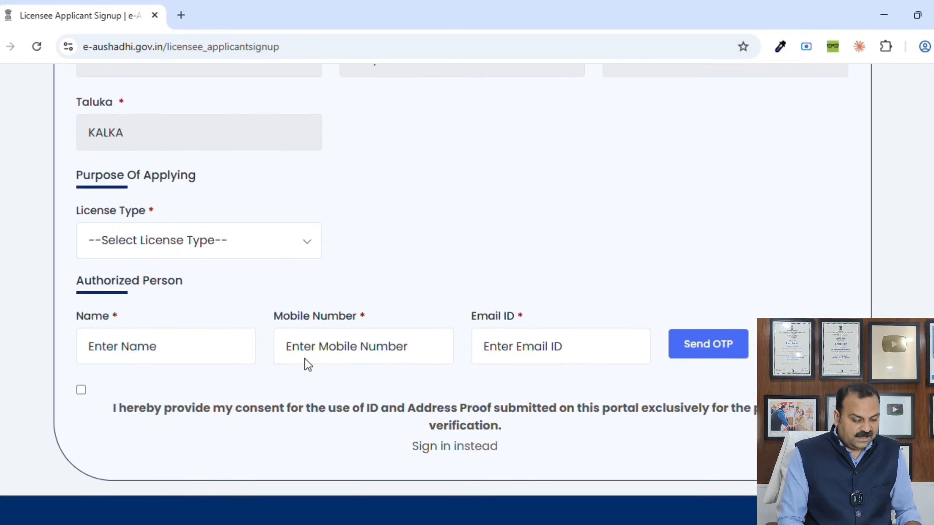
{"action": "left_click", "coordinate": [289, 250]}
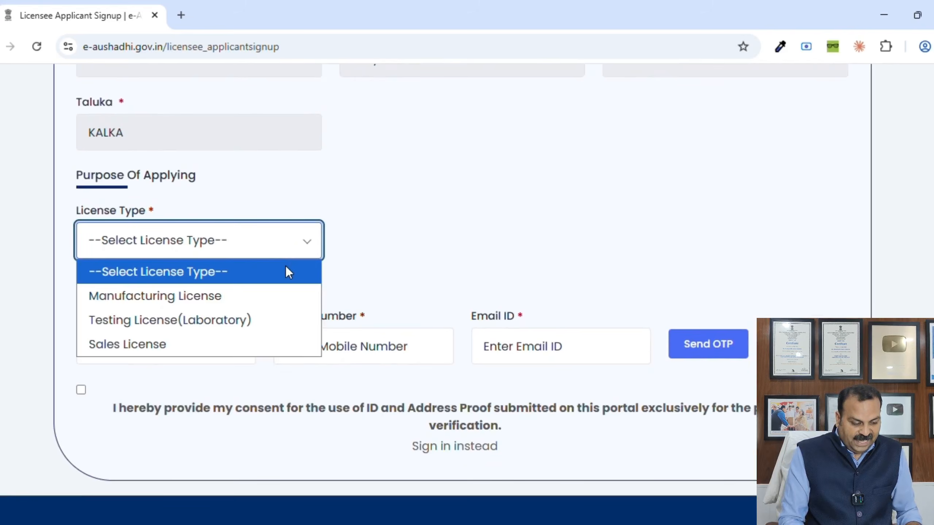
{"action": "left_click", "coordinate": [283, 301]}
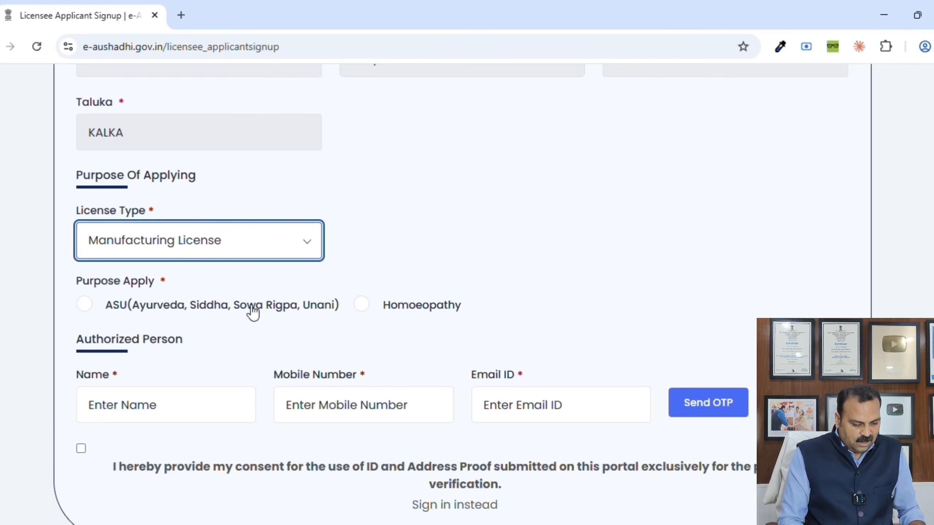
{"action": "left_click", "coordinate": [84, 304]}
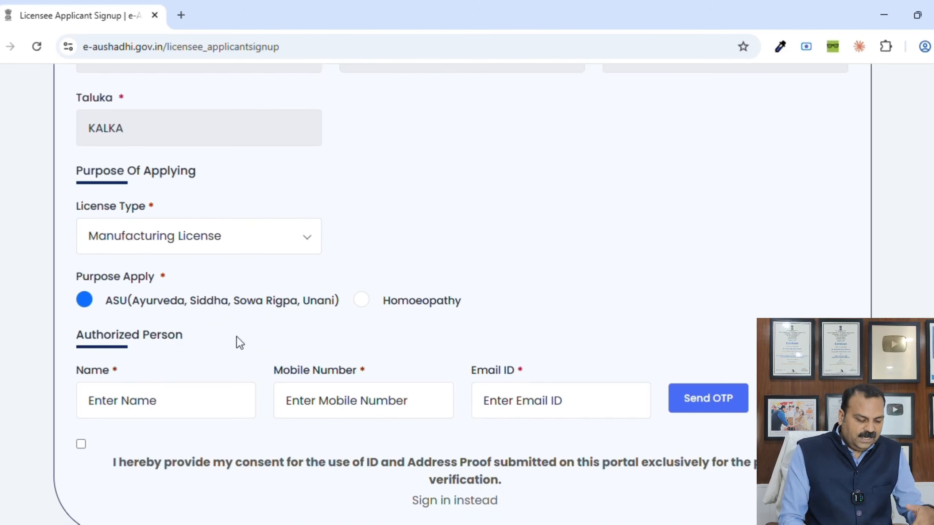
{"action": "scroll", "coordinate": [239, 343], "scroll_direction": "down", "scroll_amount": 2}
Enter the authorized person's name, mobile number and e-mail address.
{"action": "left_click", "coordinate": [217, 331]}
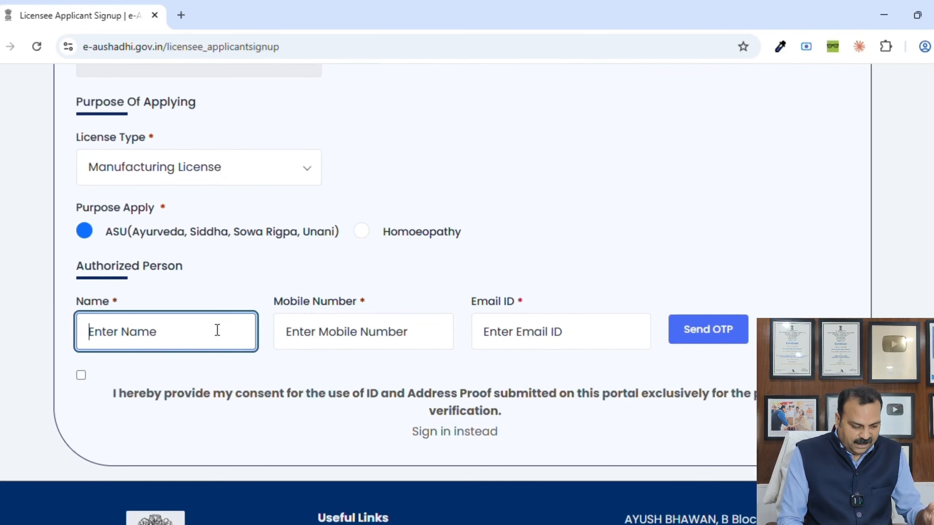
{"action": "type", "text": "DR BHUSHAN"}
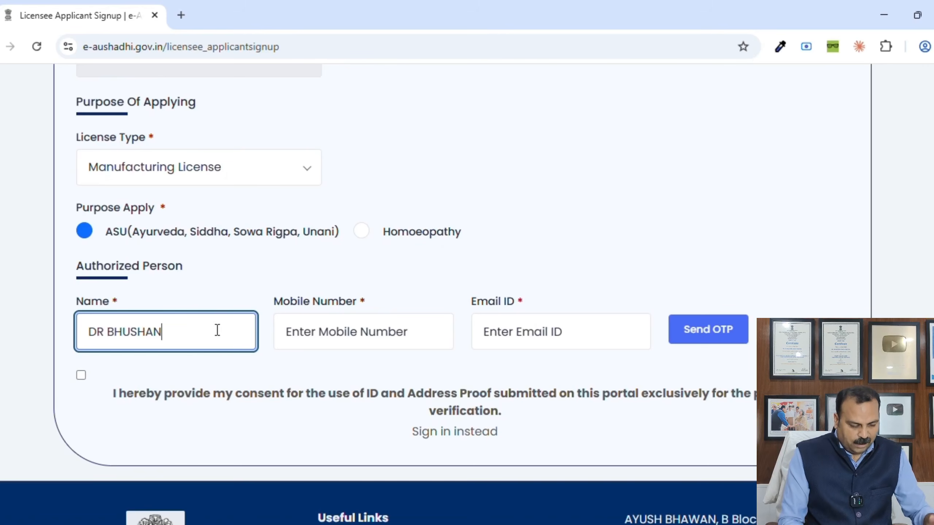
{"action": "key", "text": "Tab"}
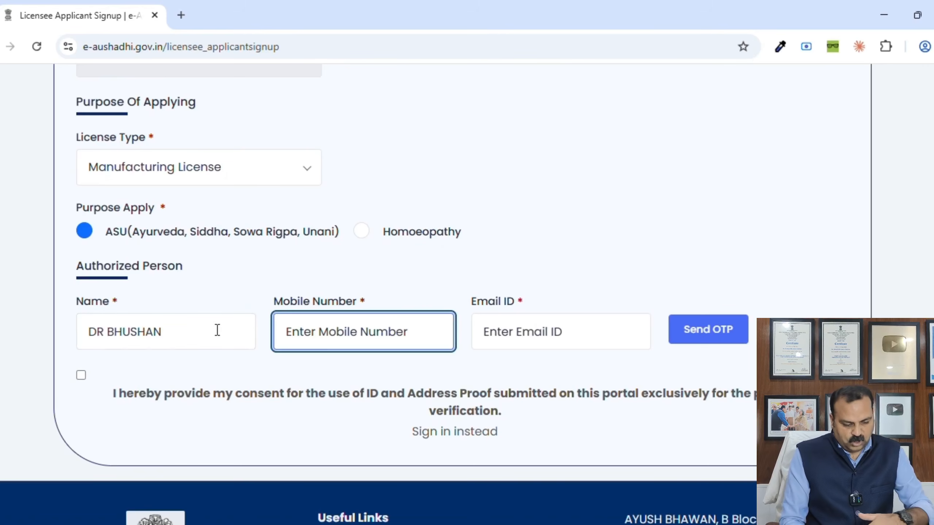
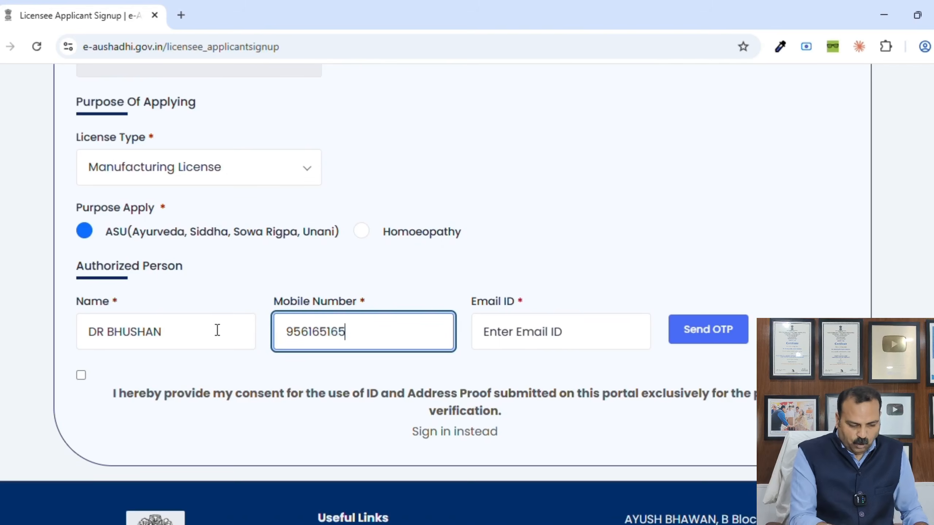
{"action": "key", "text": "Tab"}
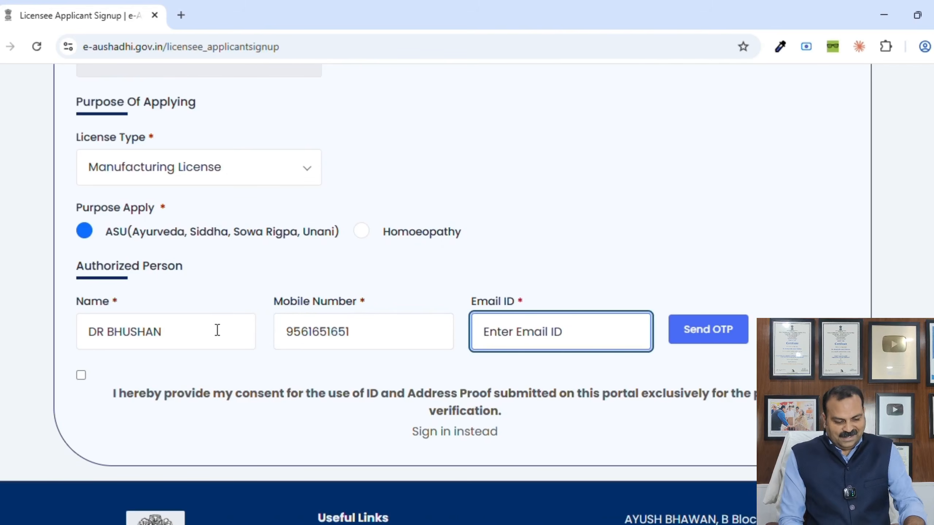
{"action": "type", "text": "abc@g"}
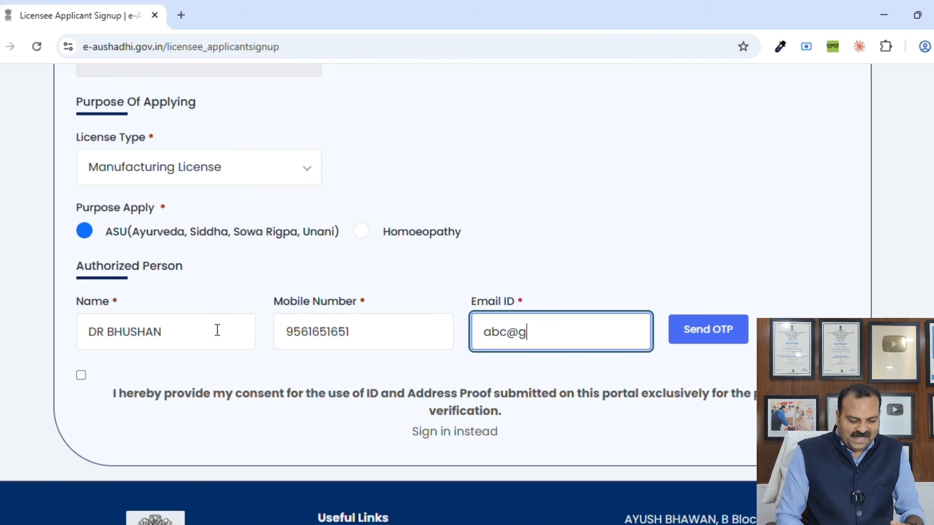
{"action": "type", "text": "mail.com"}
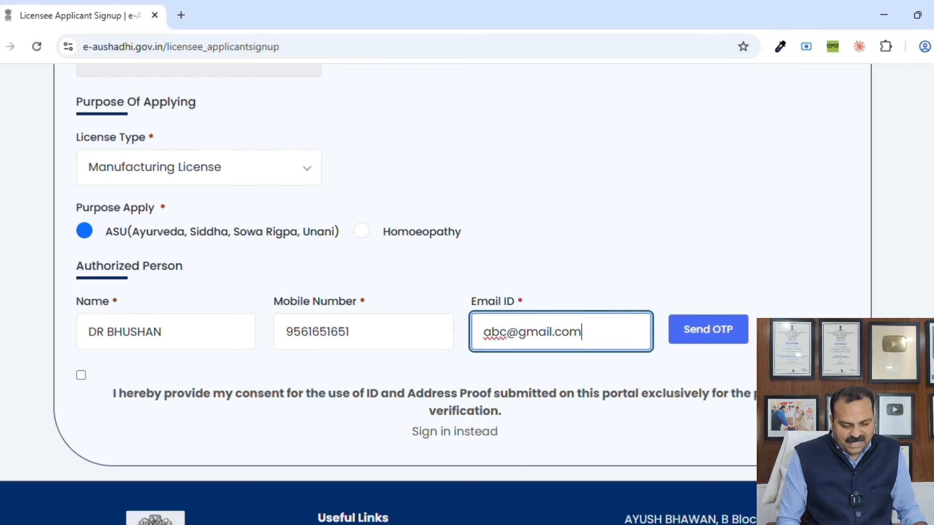
Give consent for ID and address proof use and request the sign-up OTP.
{"action": "left_click", "coordinate": [81, 375]}
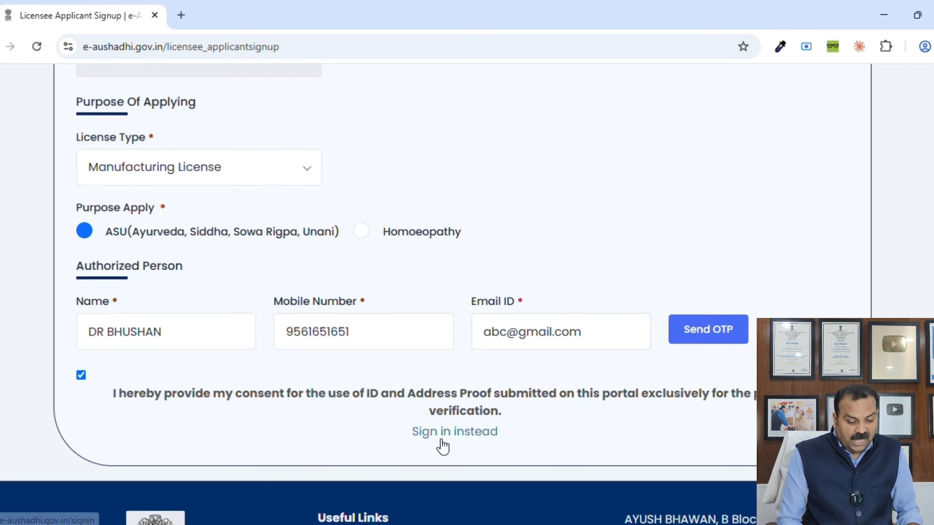
{"action": "scroll", "coordinate": [566, 434], "scroll_direction": "down", "scroll_amount": 1}
{"action": "scroll", "coordinate": [571, 431], "scroll_direction": "down", "scroll_amount": 5}
{"action": "scroll", "coordinate": [573, 428], "scroll_direction": "up", "scroll_amount": 4}
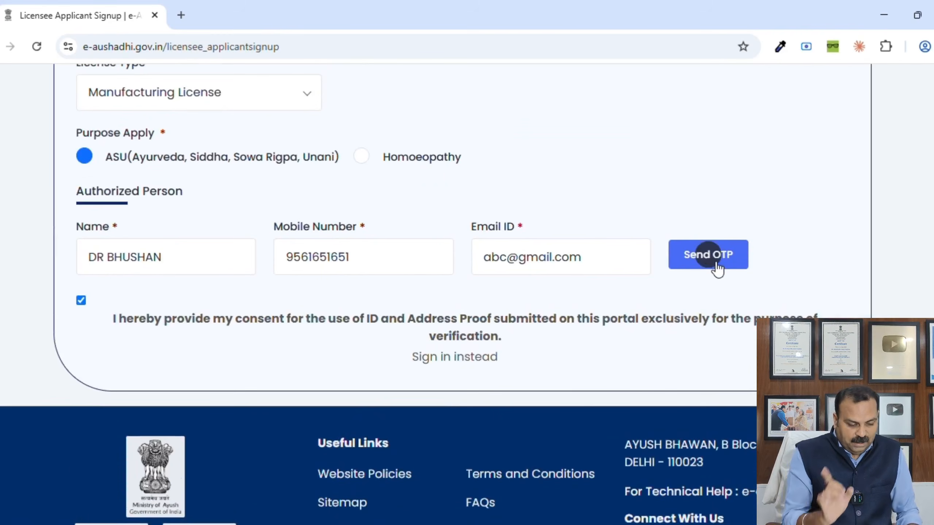
{"action": "left_click", "coordinate": [711, 265]}
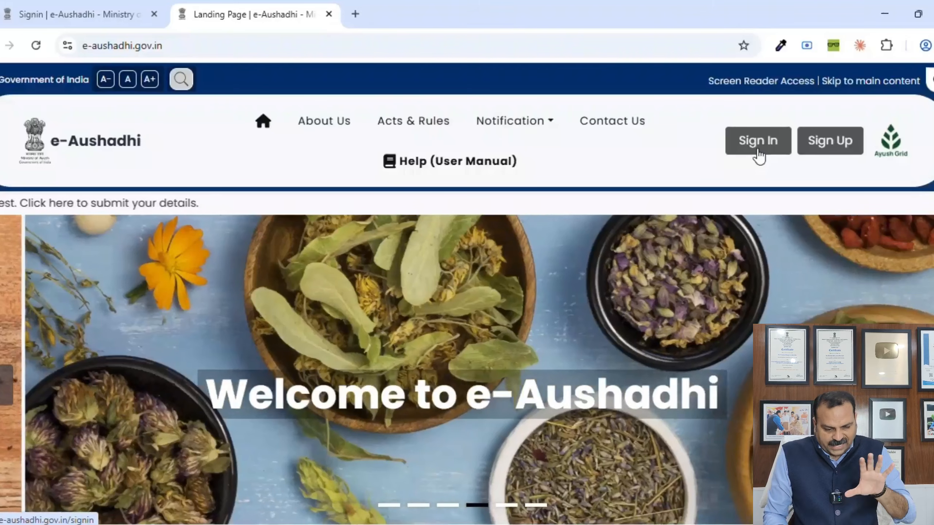
Go to the Sign In page from the e-Aushadhi landing page header.
{"action": "left_click", "coordinate": [757, 150]}
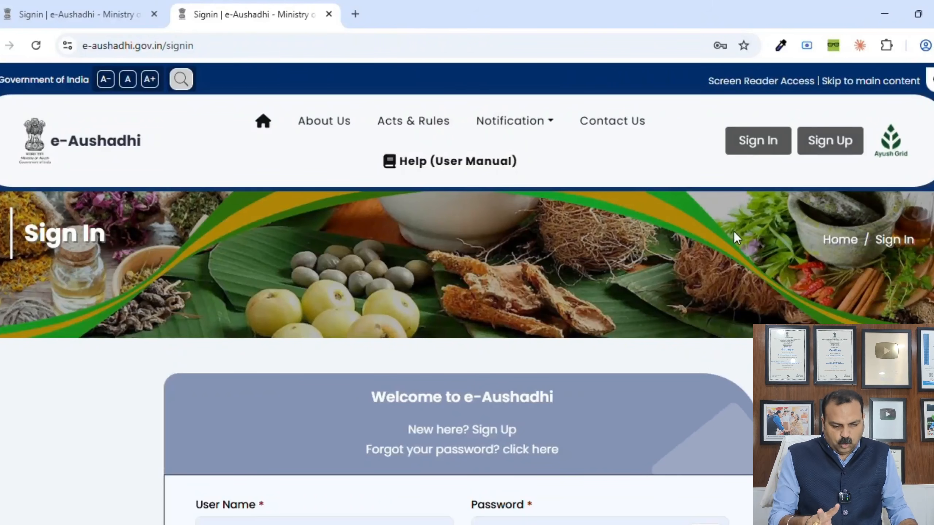
Enter the captcha, request and enter the received OTP, and sign in.
{"action": "scroll", "coordinate": [734, 249], "scroll_direction": "down", "scroll_amount": 3}
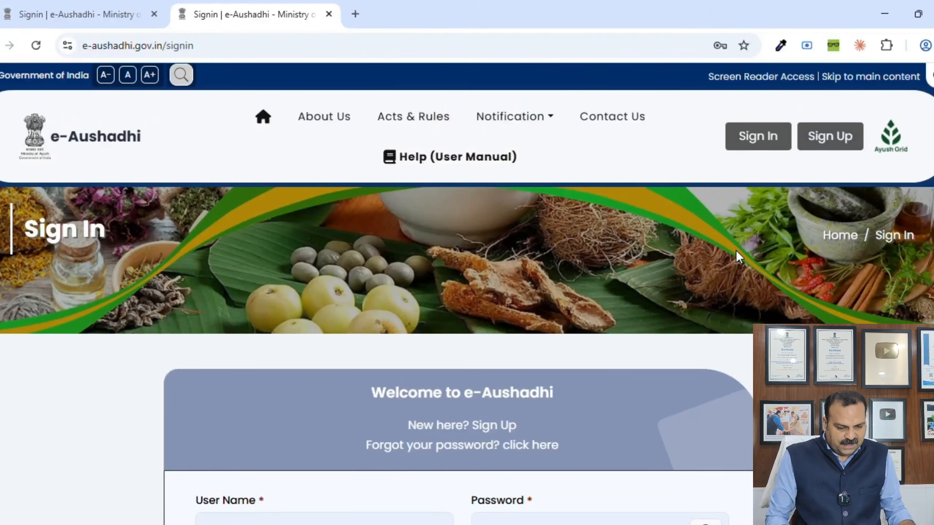
{"action": "scroll", "coordinate": [739, 259], "scroll_direction": "down", "scroll_amount": 3}
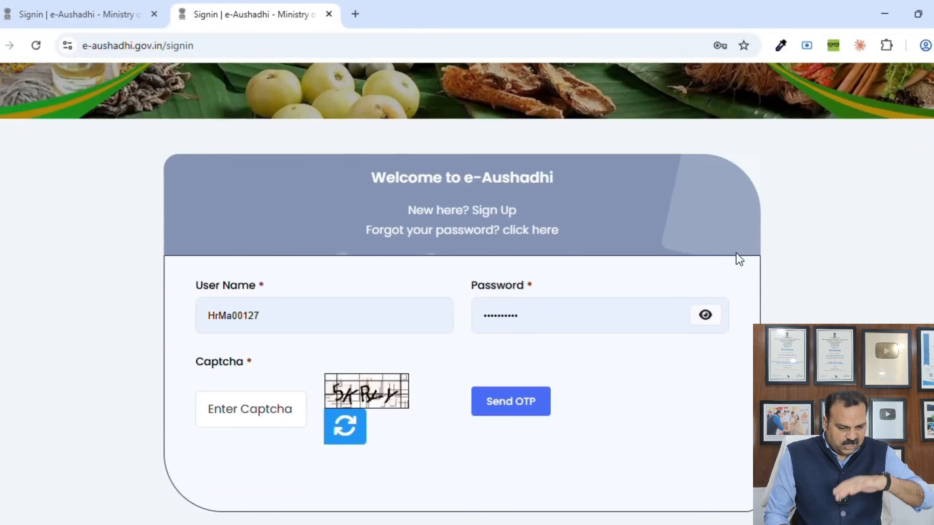
{"action": "scroll", "coordinate": [735, 253], "scroll_direction": "down", "scroll_amount": 1}
{"action": "scroll", "coordinate": [726, 253], "scroll_direction": "down", "scroll_amount": 1}
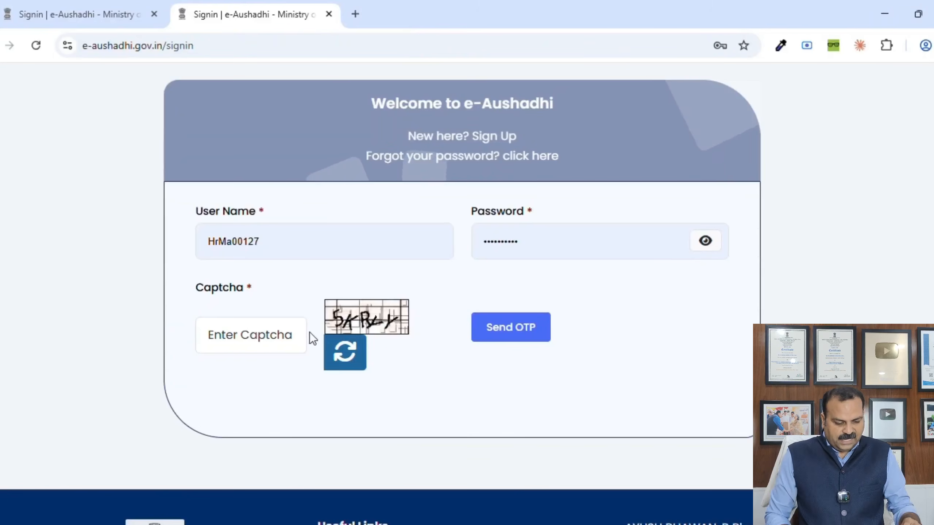
{"action": "left_click", "coordinate": [279, 325]}
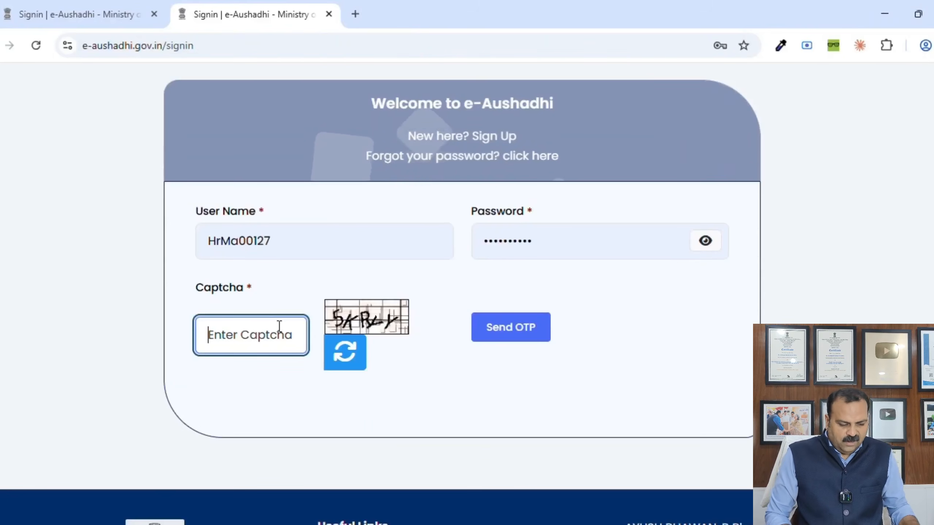
{"action": "type", "text": "5K"}
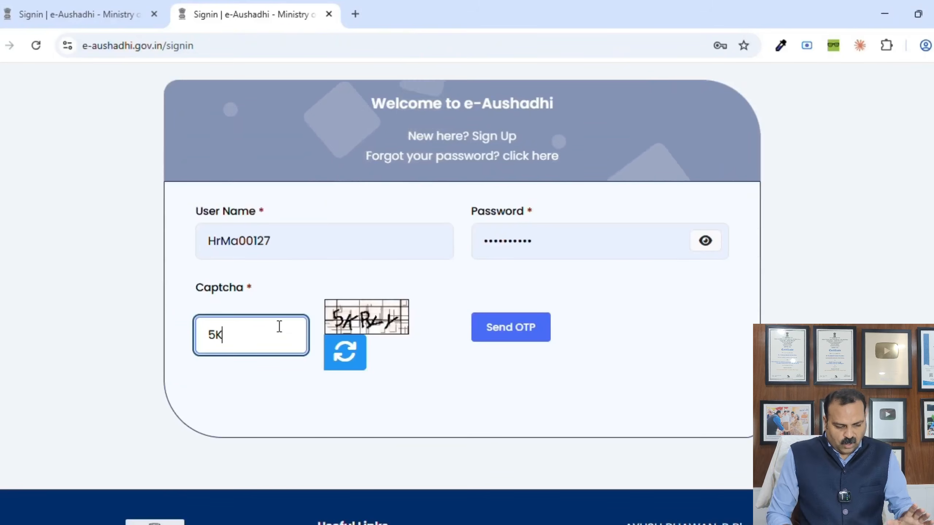
{"action": "type", "text": "RYY"}
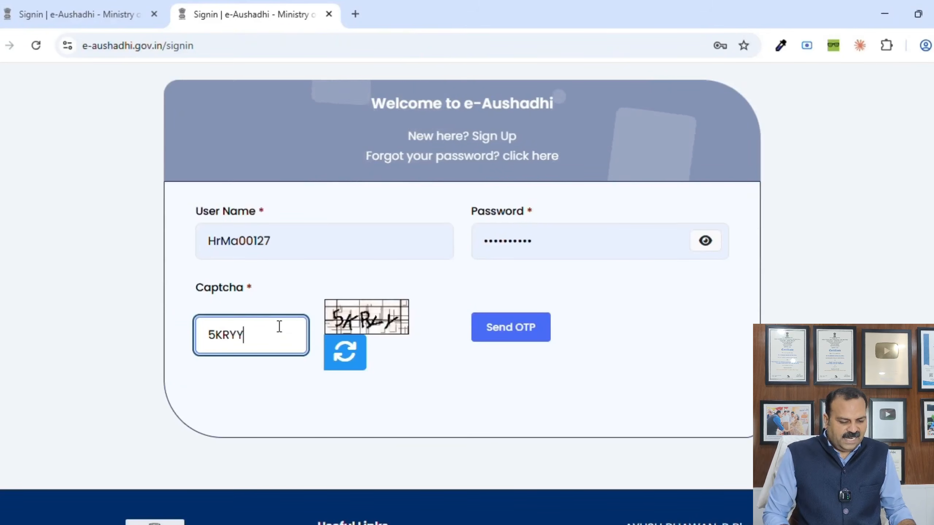
{"action": "left_click", "coordinate": [550, 326]}
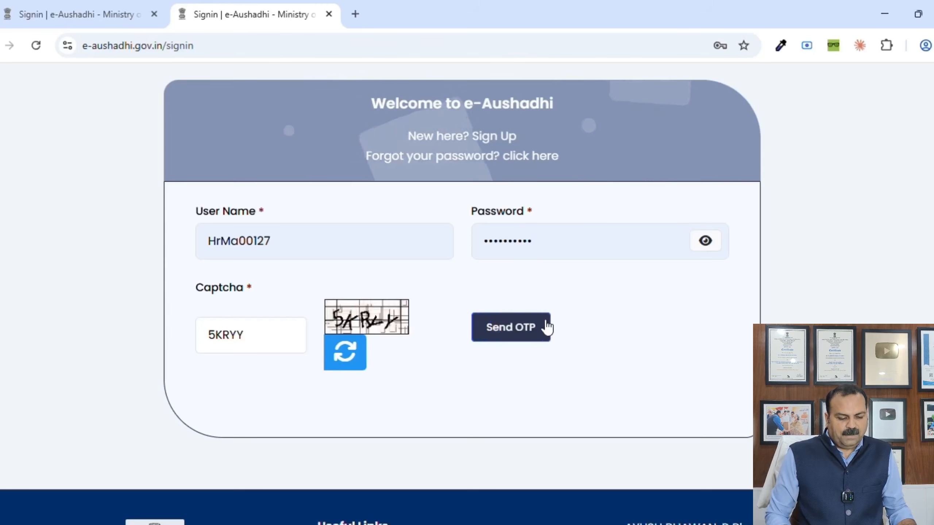
{"action": "left_click", "coordinate": [546, 318]}
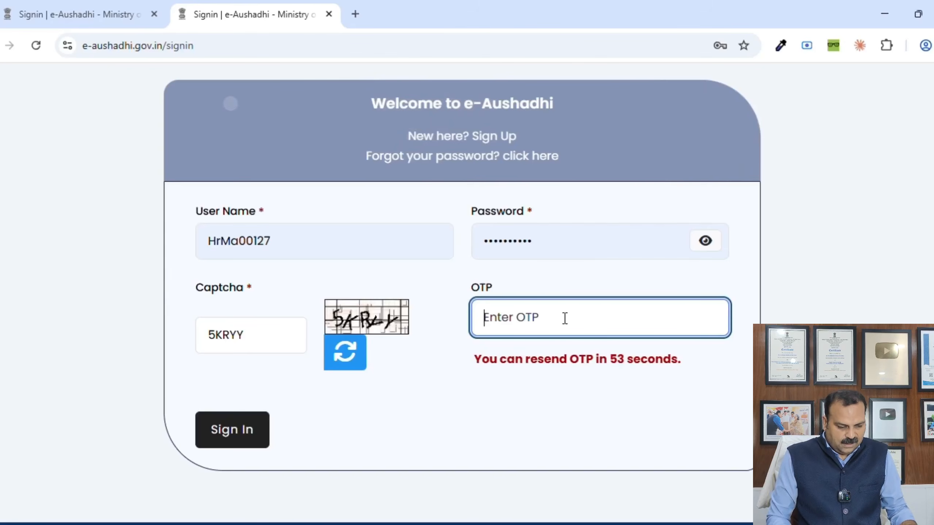
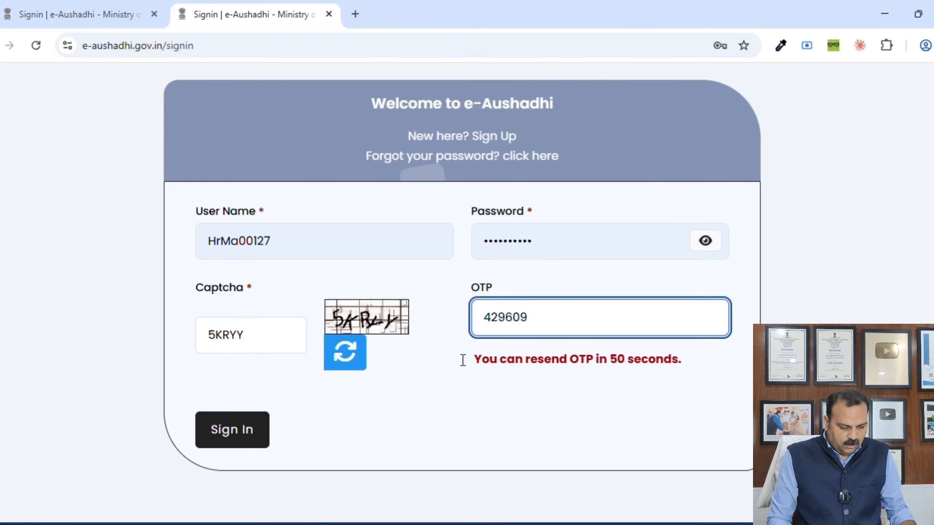
{"action": "left_click", "coordinate": [233, 434]}
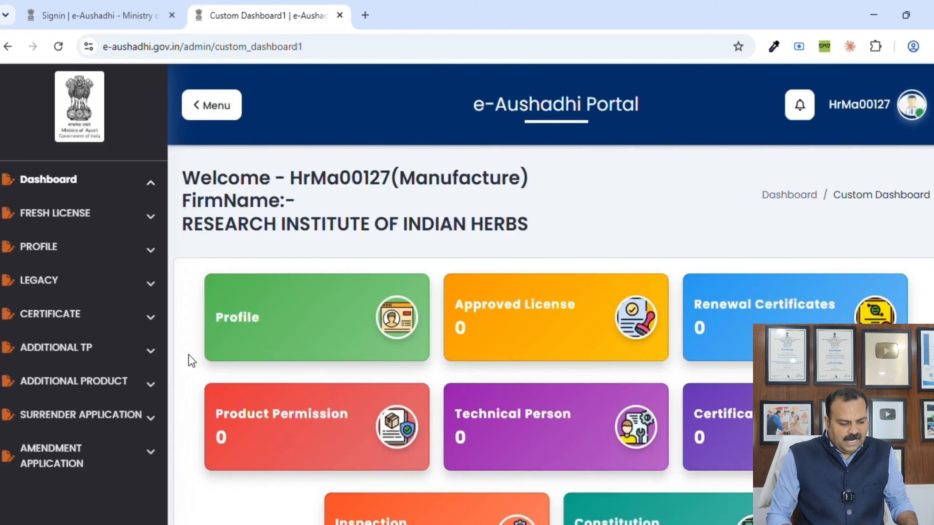
Expand LEGACY in the sidebar and open the Legacy License (Manufacture) Application list.
{"action": "scroll", "coordinate": [189, 354], "scroll_direction": "down", "scroll_amount": 2}
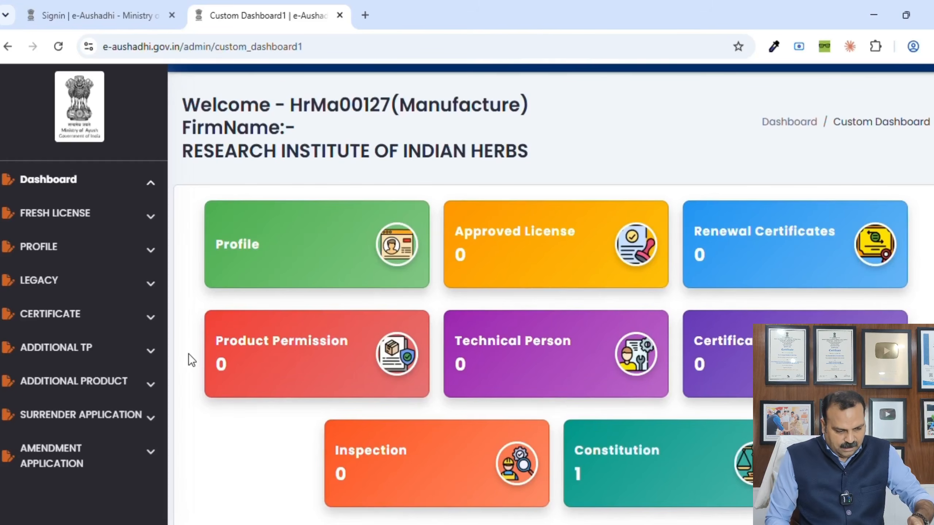
{"action": "left_click", "coordinate": [152, 282]}
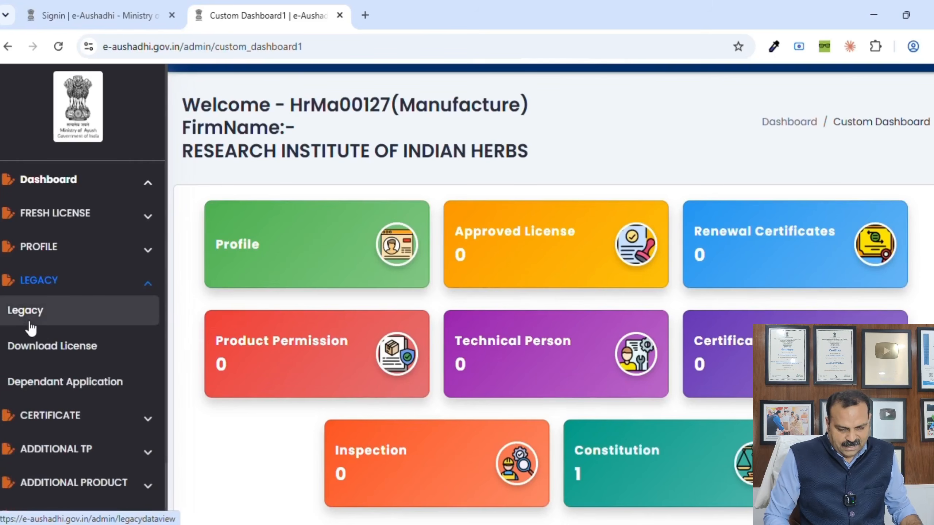
{"action": "left_click", "coordinate": [40, 313]}
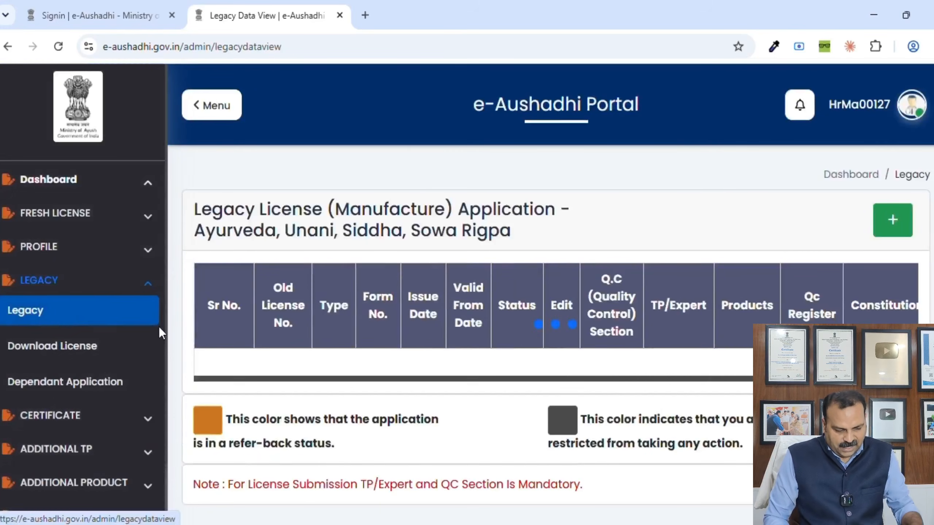
Start a new legacy licence record with form number 25D and the suggested old licence number.
{"action": "left_click", "coordinate": [895, 228]}
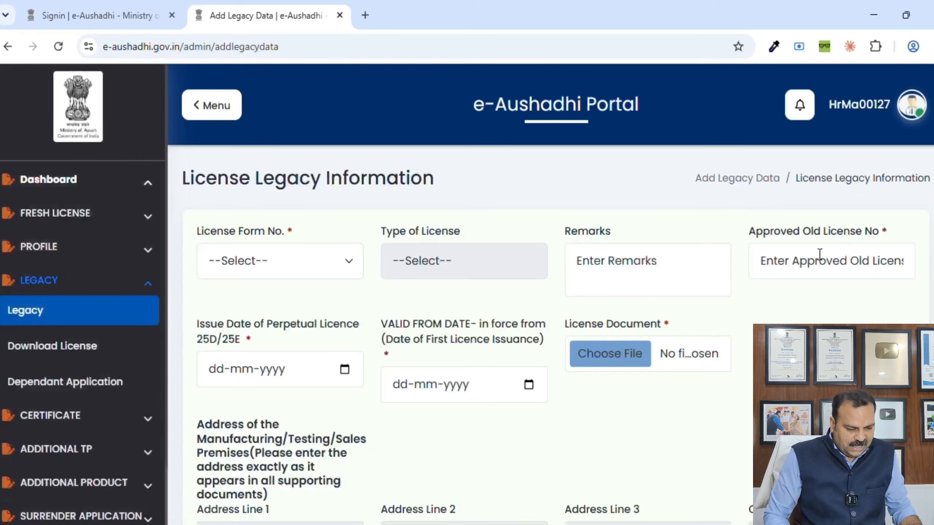
{"action": "left_click", "coordinate": [335, 264]}
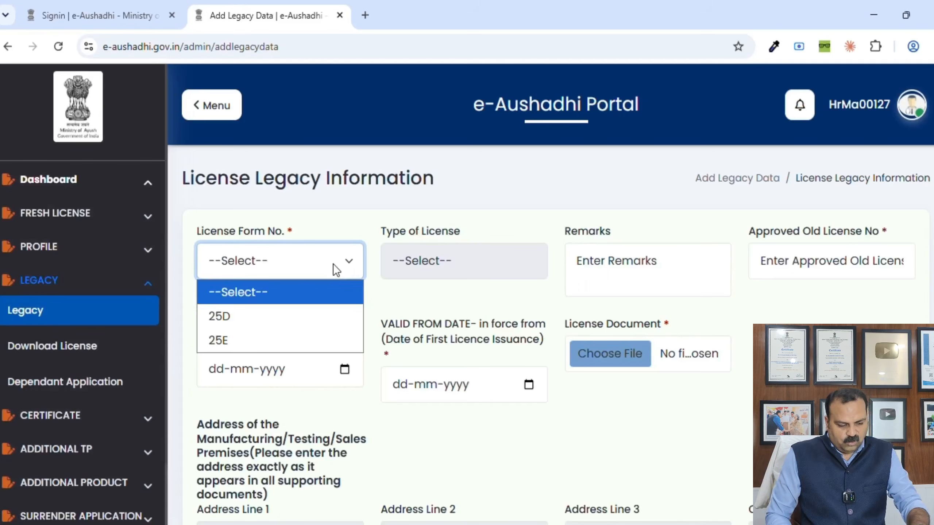
{"action": "left_click", "coordinate": [326, 317]}
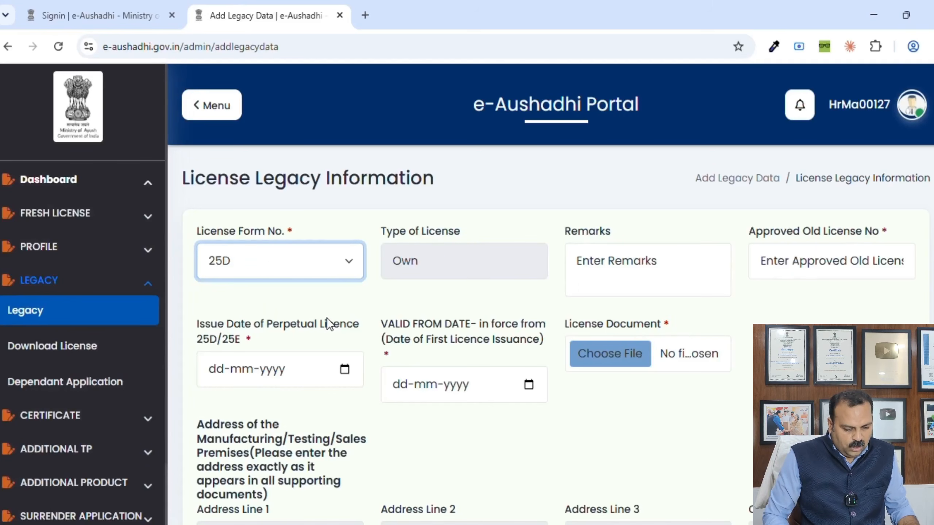
{"action": "left_click", "coordinate": [344, 268]}
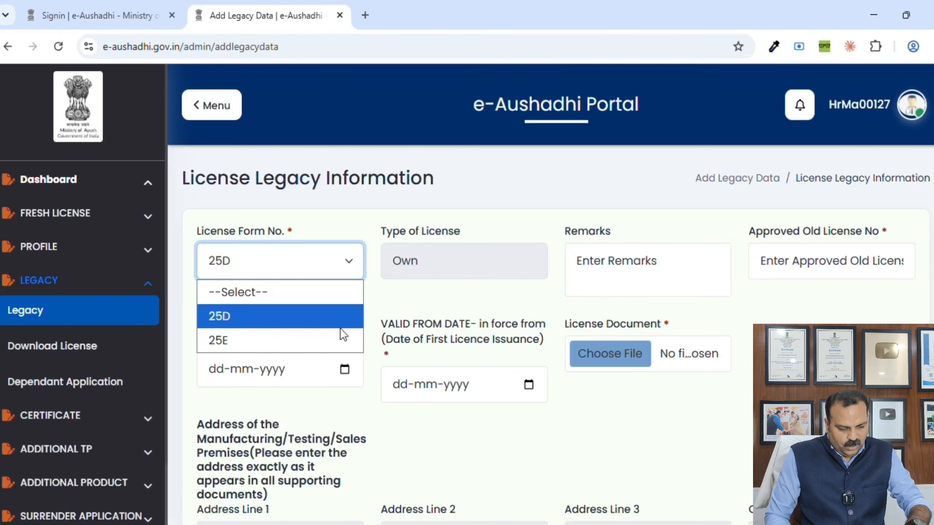
{"action": "left_click", "coordinate": [338, 341]}
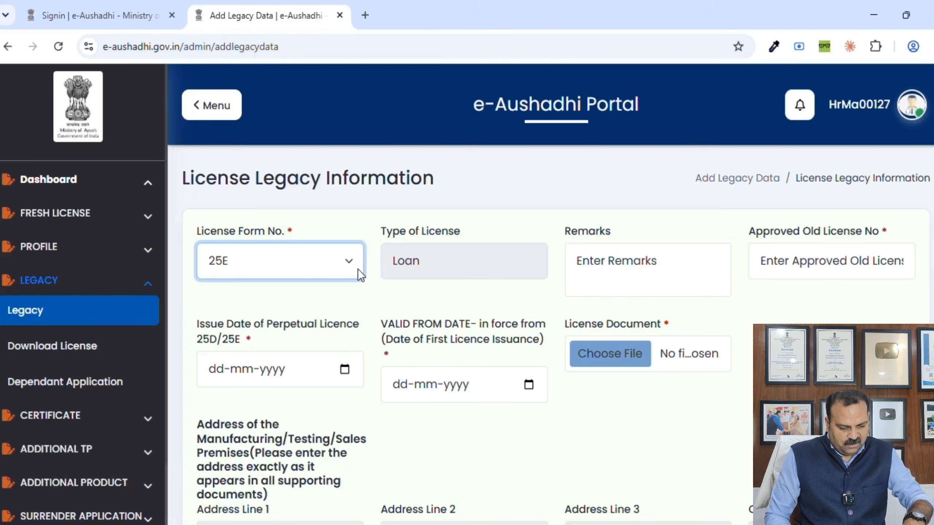
{"action": "left_click", "coordinate": [355, 268]}
{"action": "left_click", "coordinate": [346, 326]}
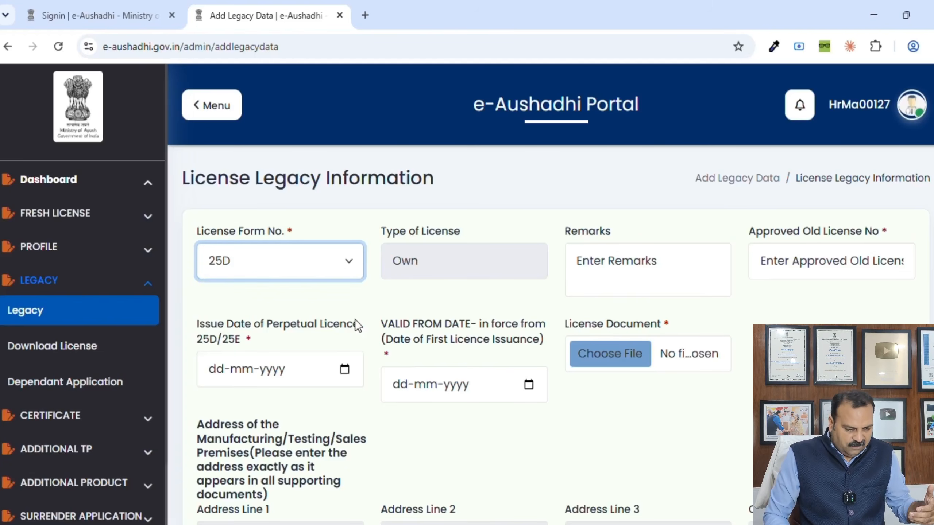
{"action": "left_click", "coordinate": [799, 262]}
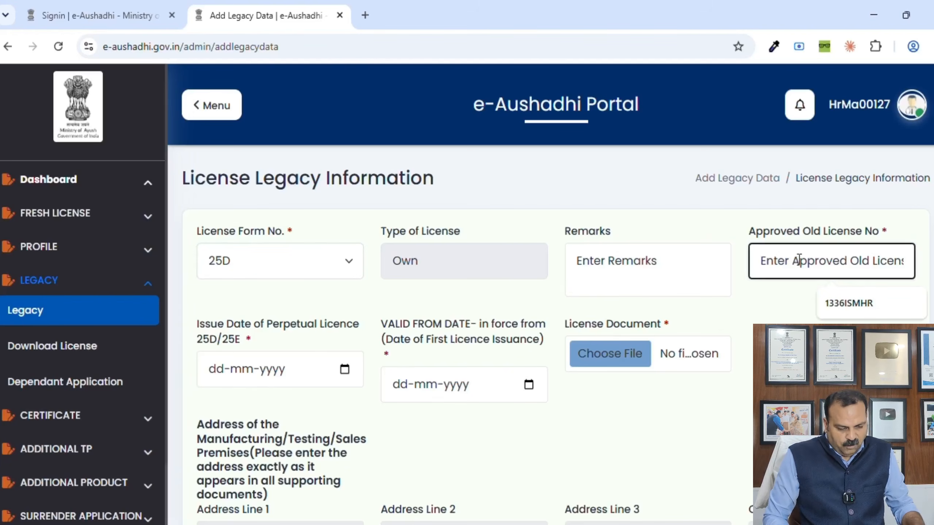
{"action": "left_click", "coordinate": [853, 303]}
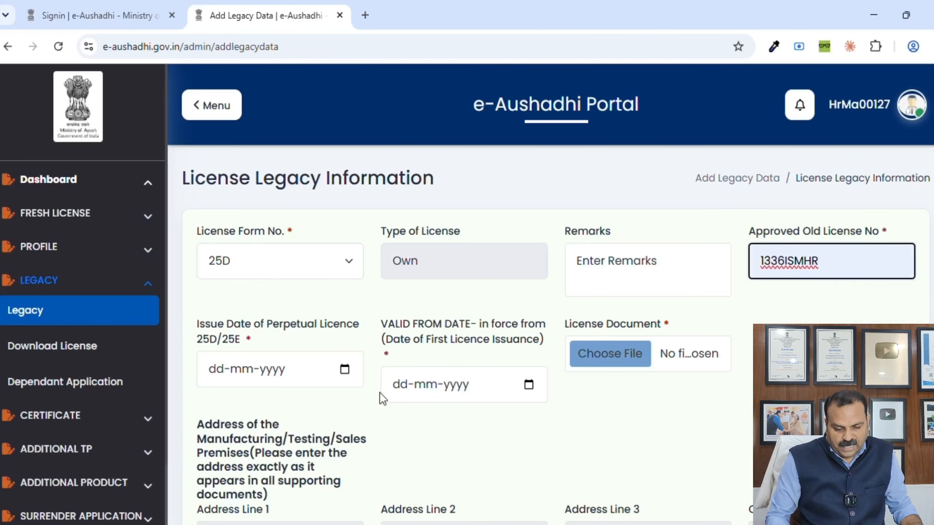
Set the perpetual licence issue date to 28-06-2022 from the calendar.
{"action": "left_click", "coordinate": [216, 373]}
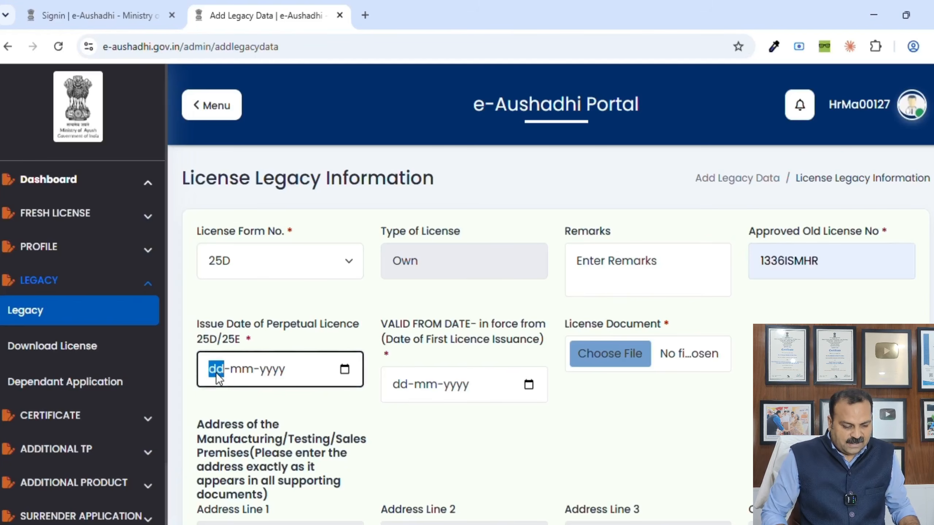
{"action": "left_click", "coordinate": [347, 369]}
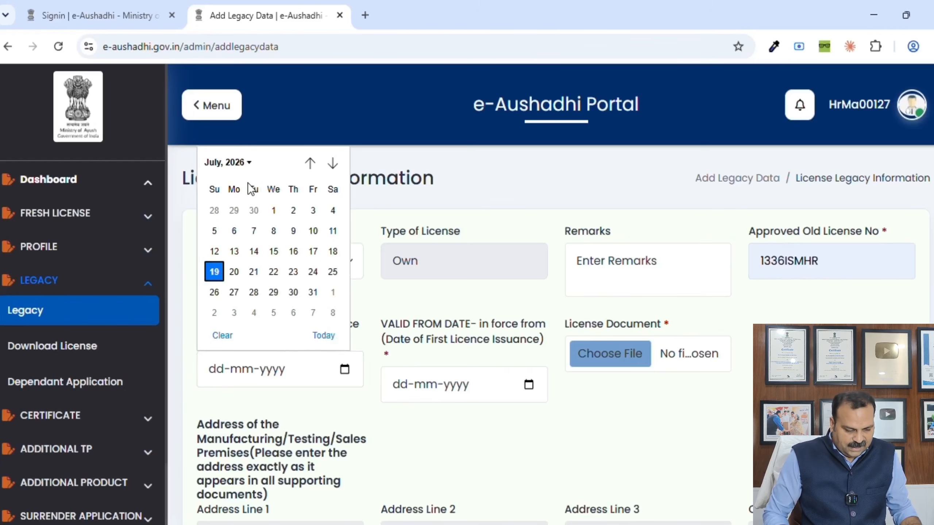
{"action": "left_click", "coordinate": [244, 164]}
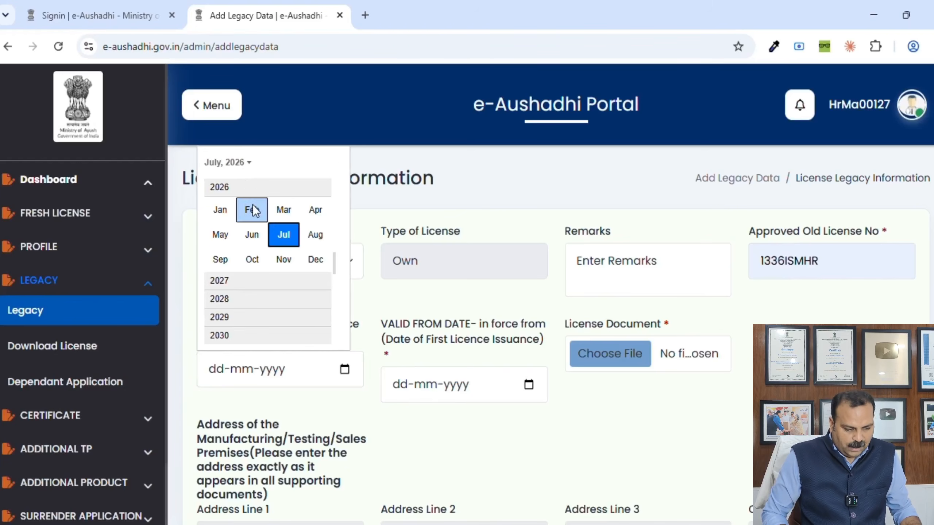
{"action": "scroll", "coordinate": [245, 295], "scroll_direction": "up", "scroll_amount": 3}
{"action": "scroll", "coordinate": [245, 295], "scroll_direction": "up", "scroll_amount": 3}
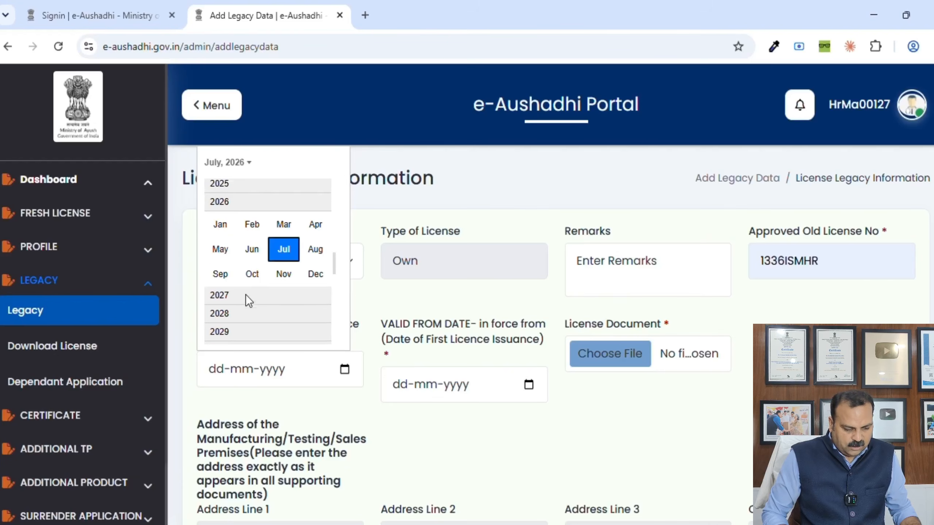
{"action": "scroll", "coordinate": [249, 294], "scroll_direction": "up", "scroll_amount": 1}
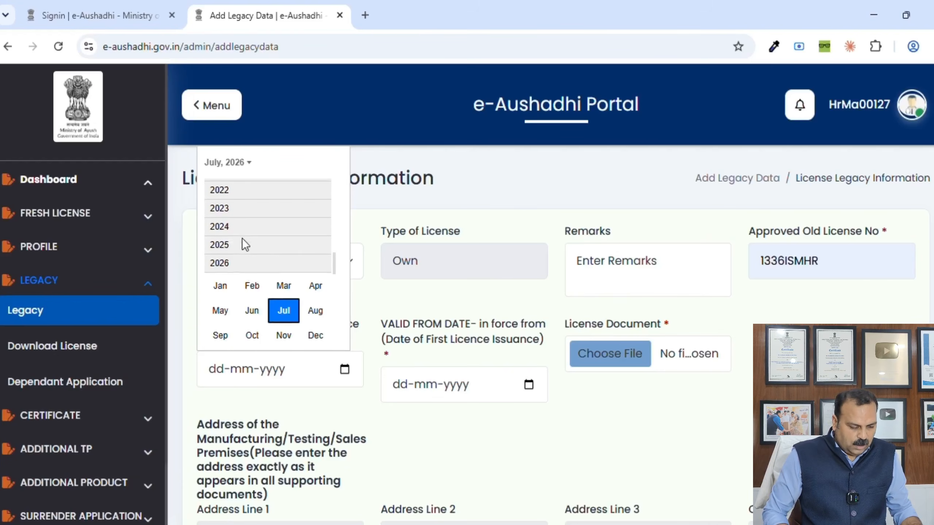
{"action": "left_click", "coordinate": [213, 190]}
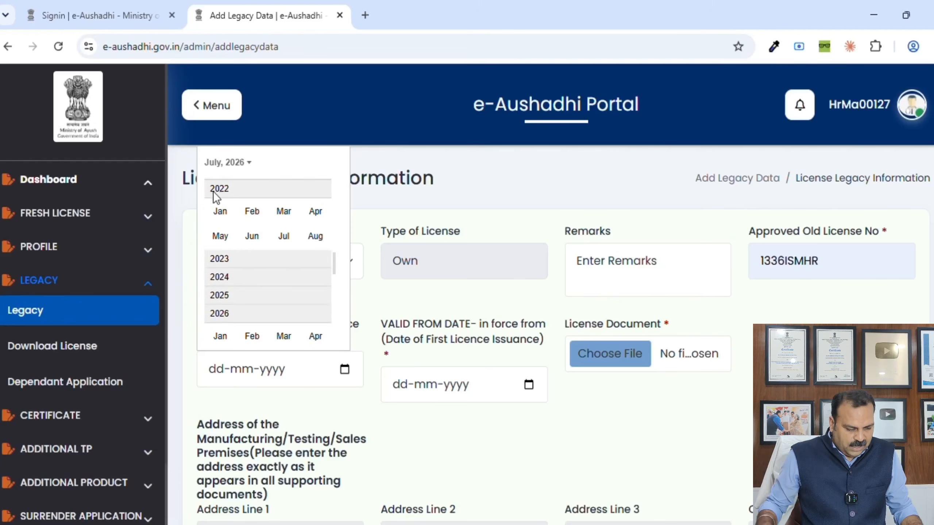
{"action": "left_click", "coordinate": [246, 236]}
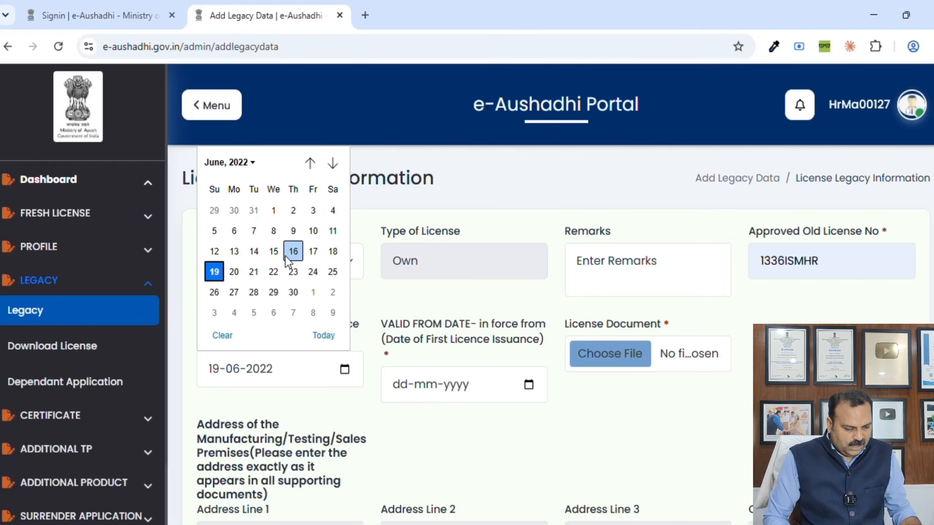
{"action": "left_click", "coordinate": [261, 292]}
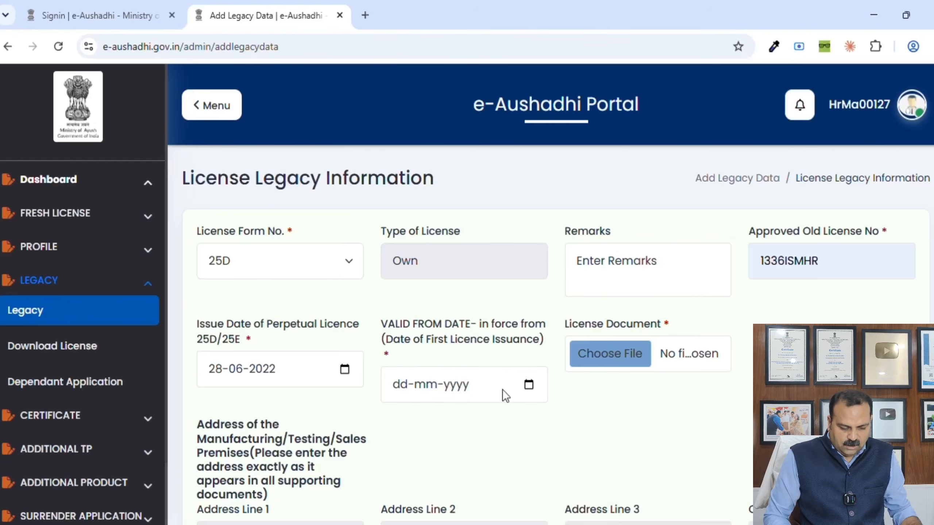
Set the valid-from date to 28-06-2022 from the calendar.
{"action": "left_click", "coordinate": [527, 384]}
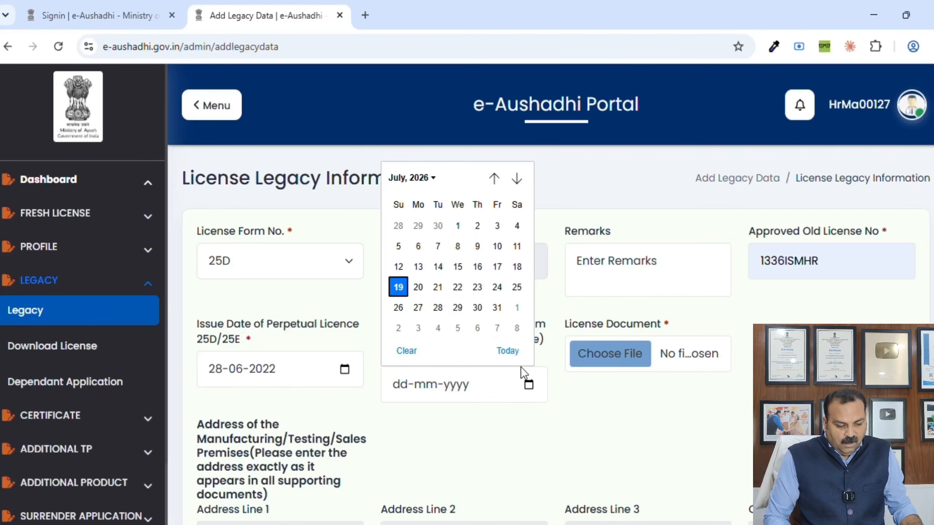
{"action": "left_click", "coordinate": [431, 178]}
{"action": "scroll", "coordinate": [440, 220], "scroll_direction": "up", "scroll_amount": 3}
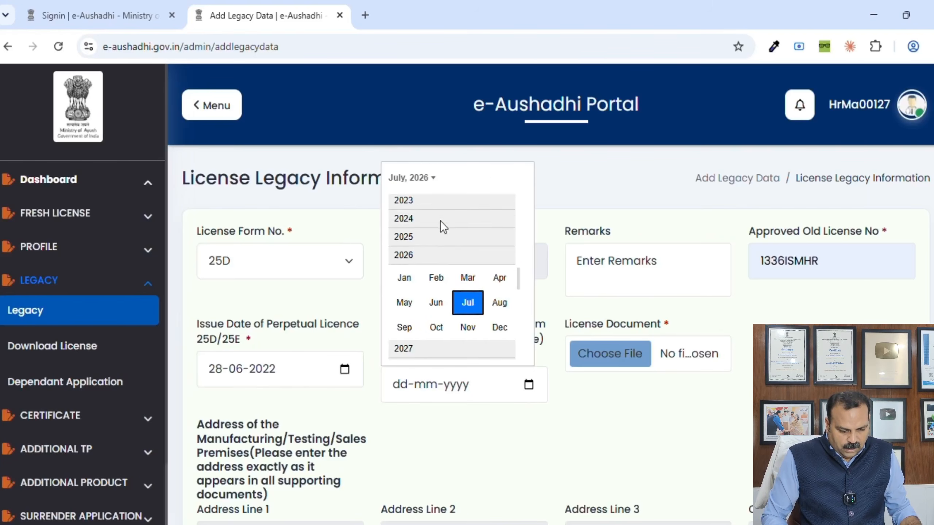
{"action": "scroll", "coordinate": [439, 224], "scroll_direction": "up", "scroll_amount": 1}
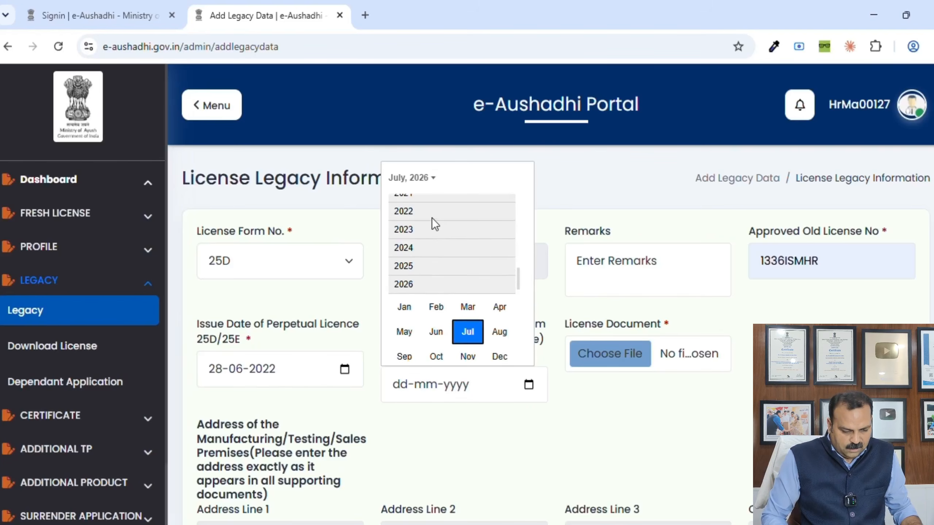
{"action": "left_click", "coordinate": [431, 217]}
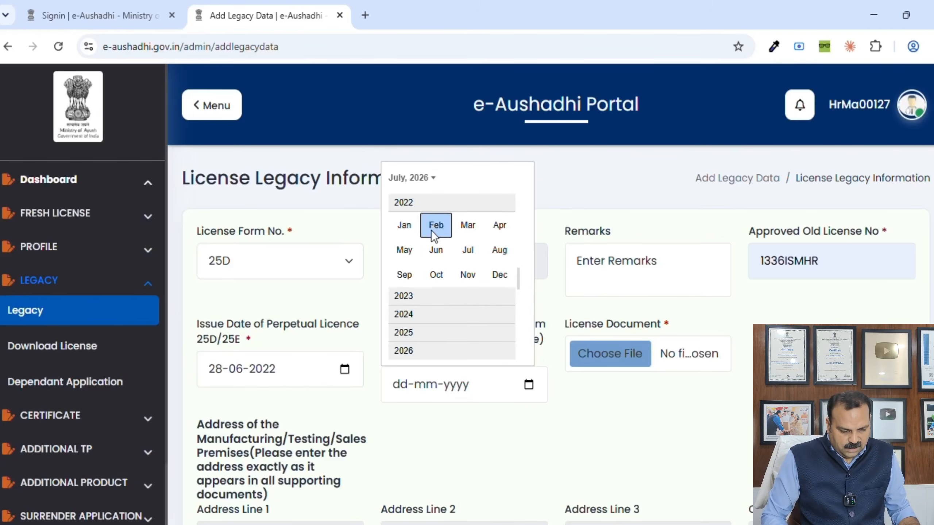
{"action": "left_click", "coordinate": [441, 251]}
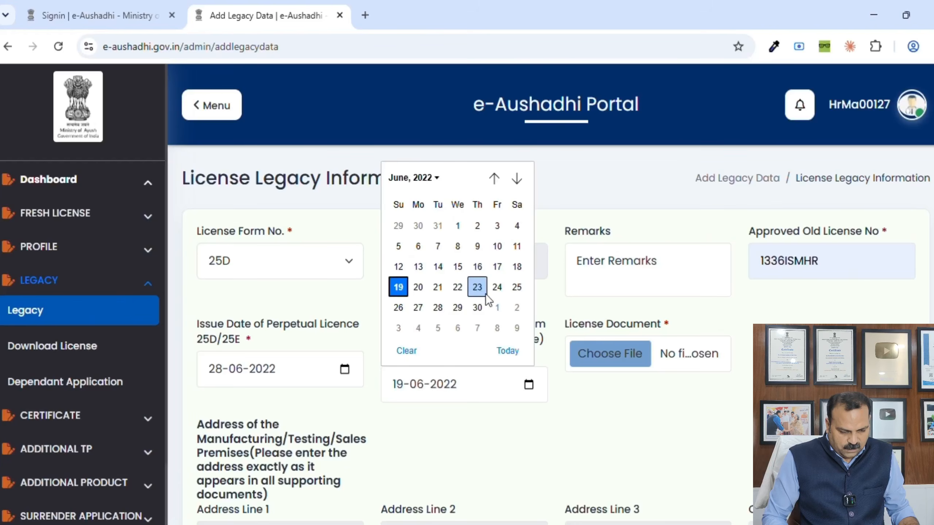
{"action": "left_click", "coordinate": [439, 307]}
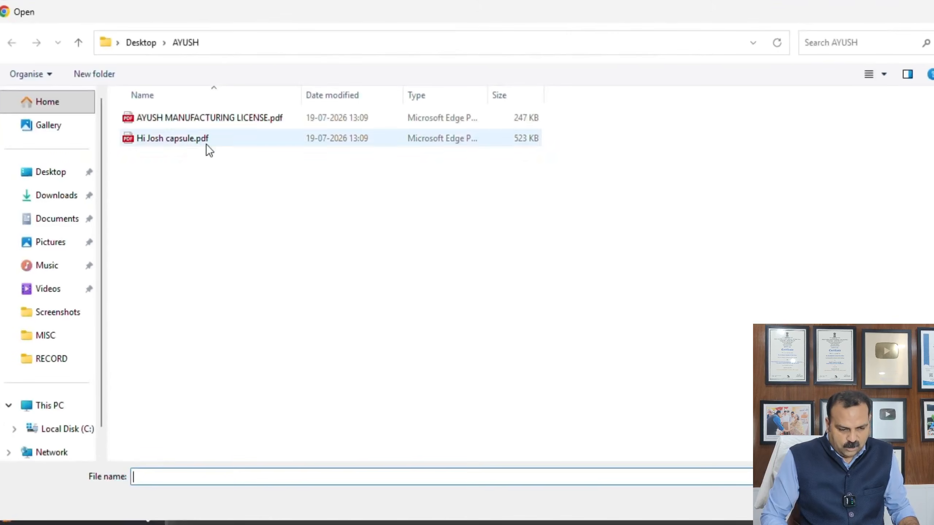
Attach AYUSH MANUFACTURING LICENSE.pdf, save the 25D legacy licence, and start adding a product.
{"action": "left_click", "coordinate": [220, 118]}
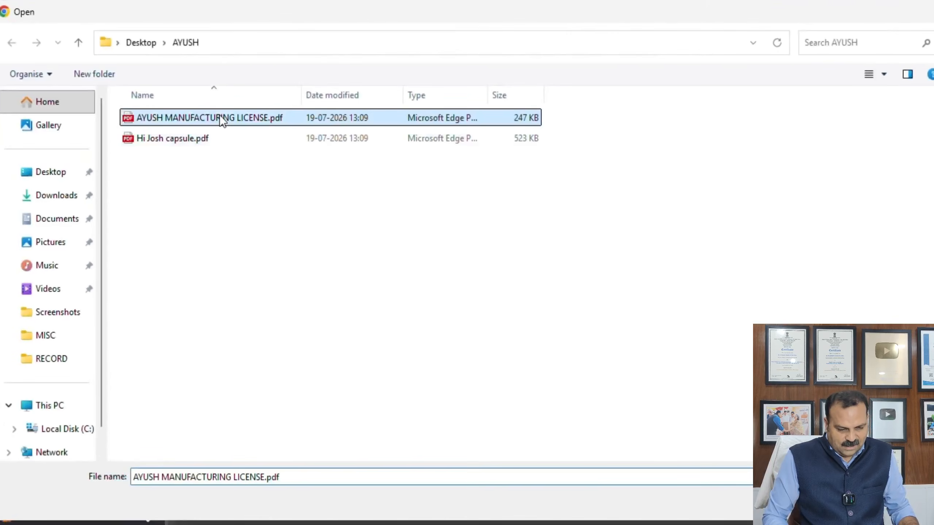
{"action": "double_click", "coordinate": [220, 117]}
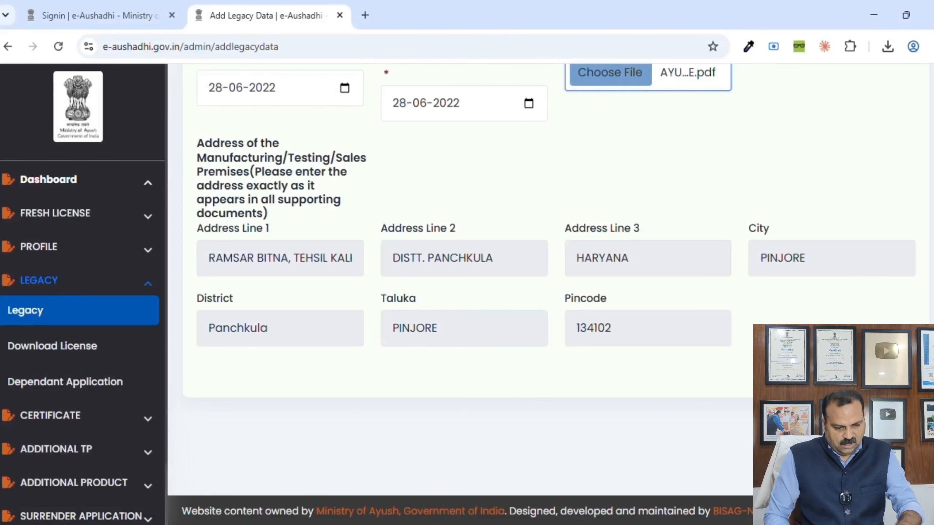
{"action": "left_click", "coordinate": [792, 439]}
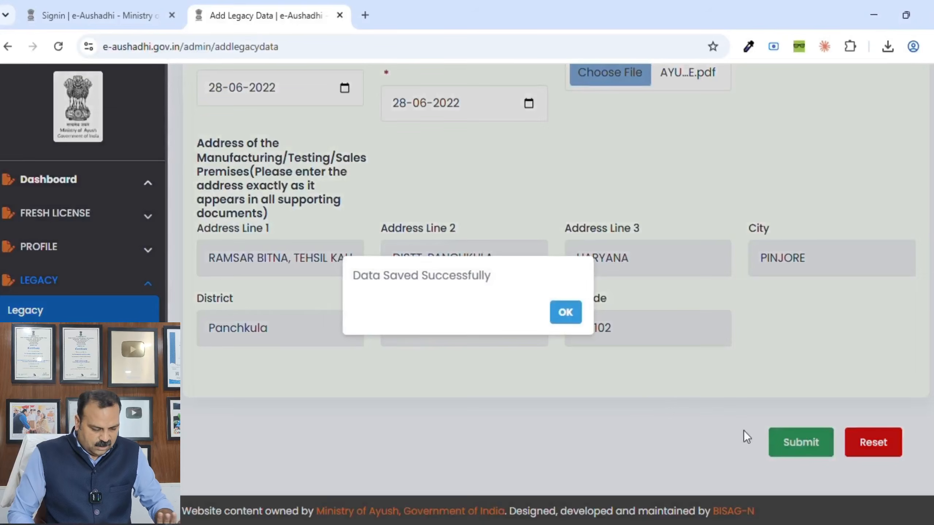
{"action": "left_click", "coordinate": [574, 317]}
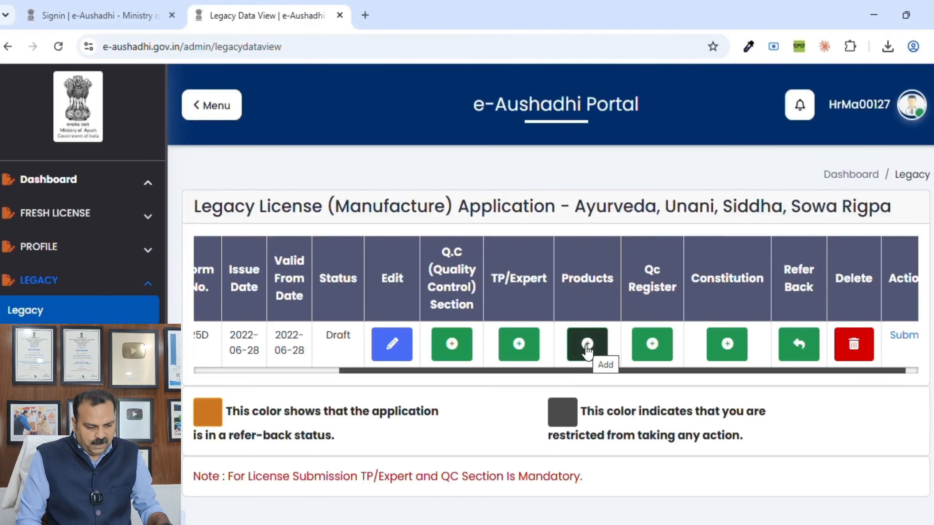
{"action": "left_click", "coordinate": [587, 347]}
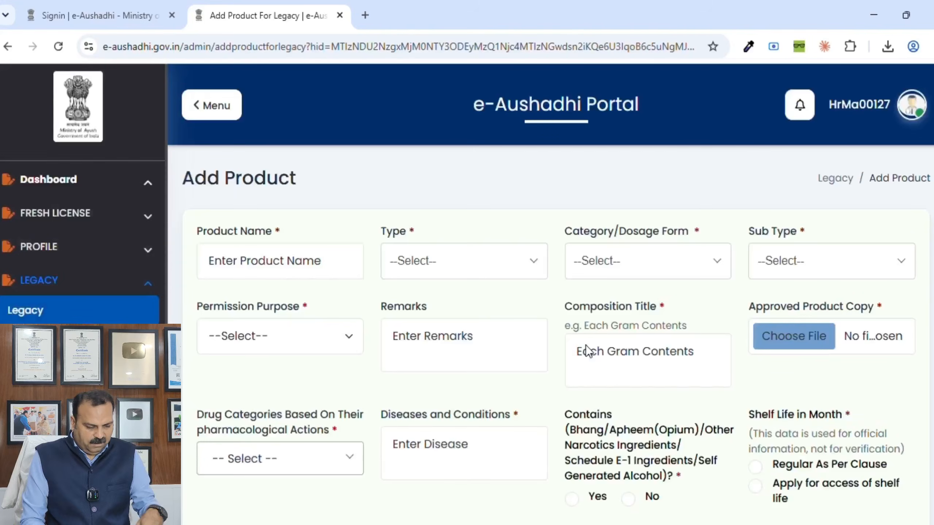
Name the product 'Hi Josh' and set its type to Ayurvedic Proprietary Medicine.
{"action": "left_click", "coordinate": [335, 264]}
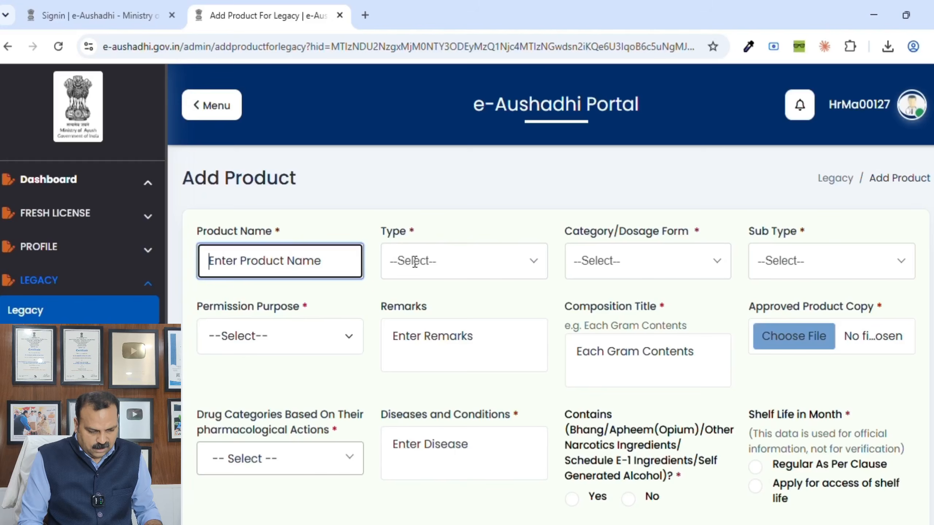
{"action": "type", "text": "Hi Josh"}
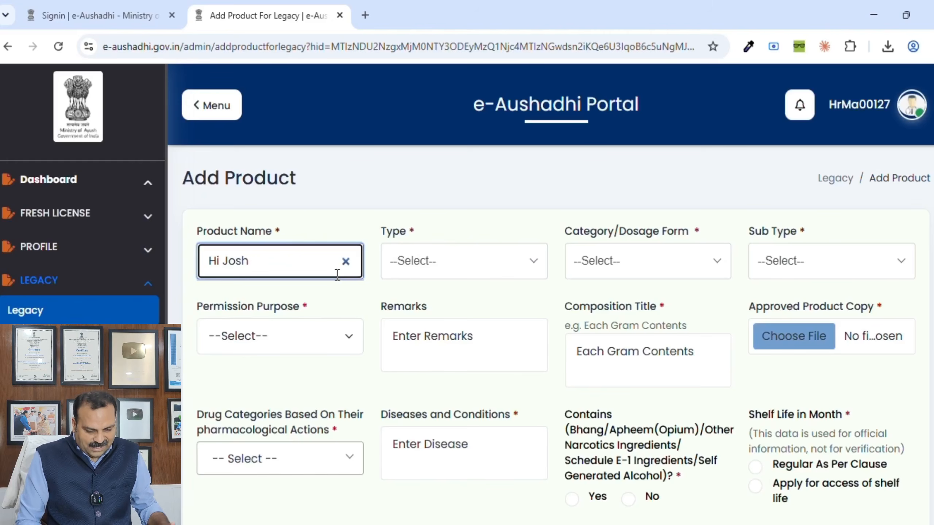
{"action": "left_click", "coordinate": [443, 268]}
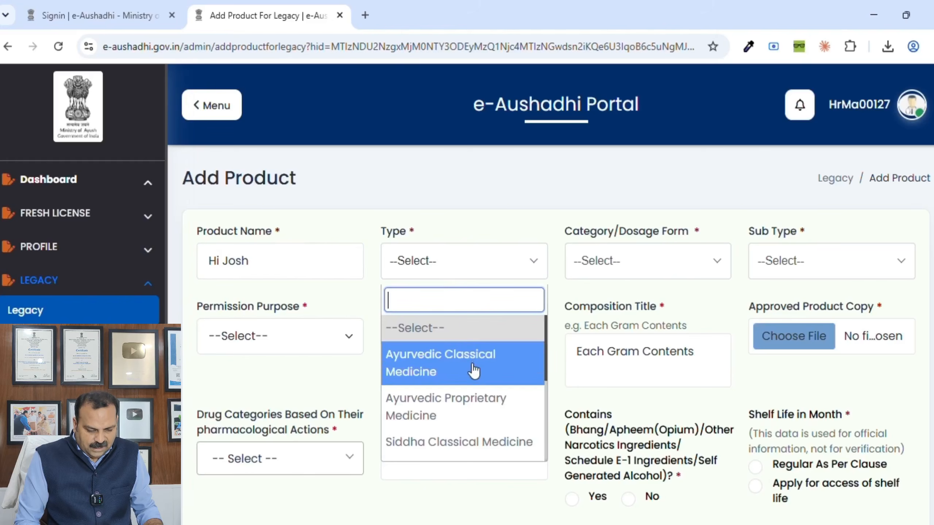
{"action": "left_click", "coordinate": [480, 397]}
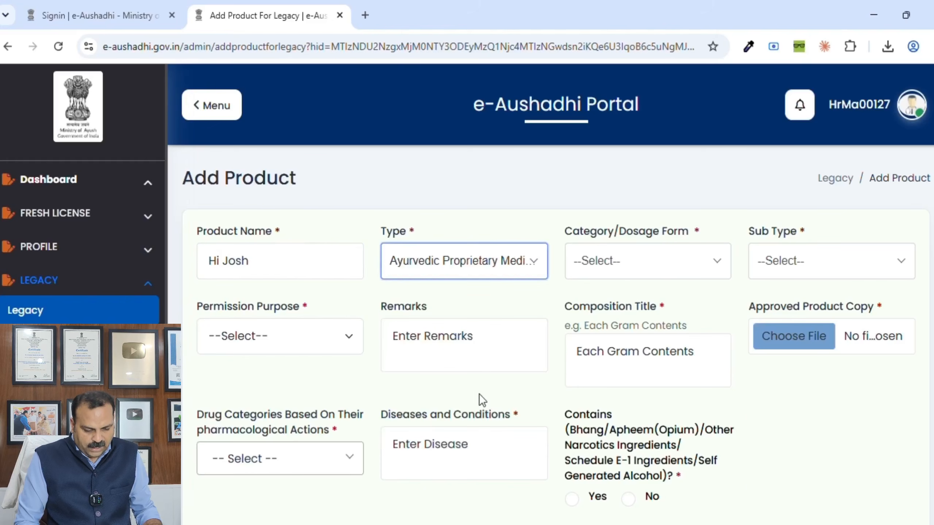
Set dosage form Capsule - Hard, sub type the blank dash option, and permission purpose Regular.
{"action": "left_click", "coordinate": [659, 263]}
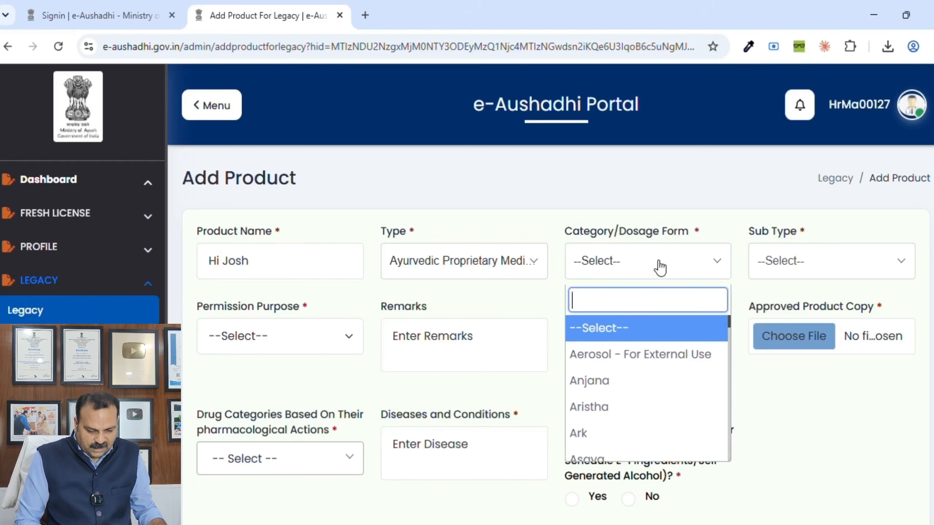
{"action": "scroll", "coordinate": [649, 362], "scroll_direction": "down", "scroll_amount": 6}
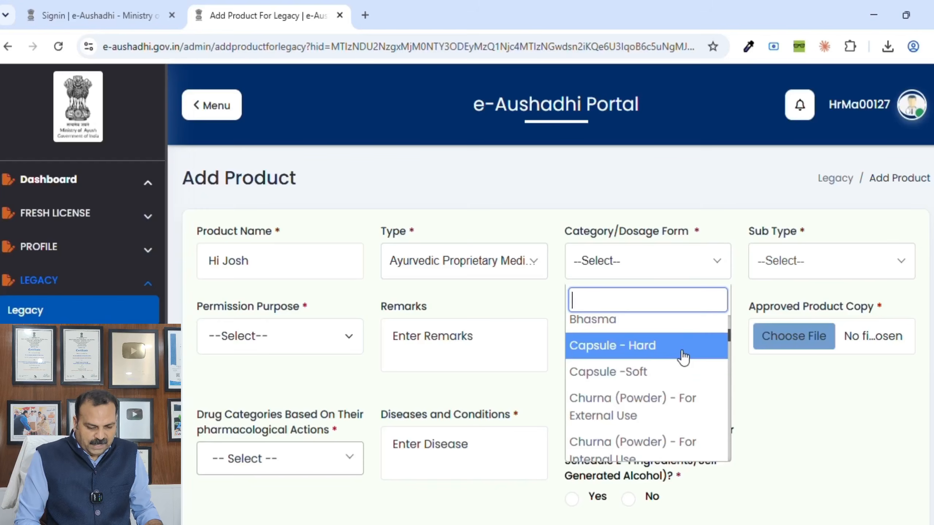
{"action": "left_click", "coordinate": [682, 355]}
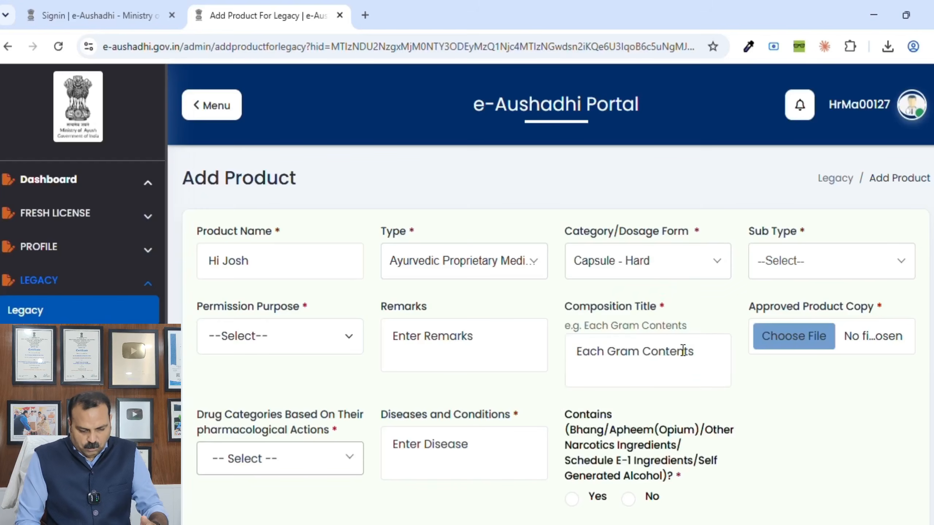
{"action": "left_click", "coordinate": [796, 270]}
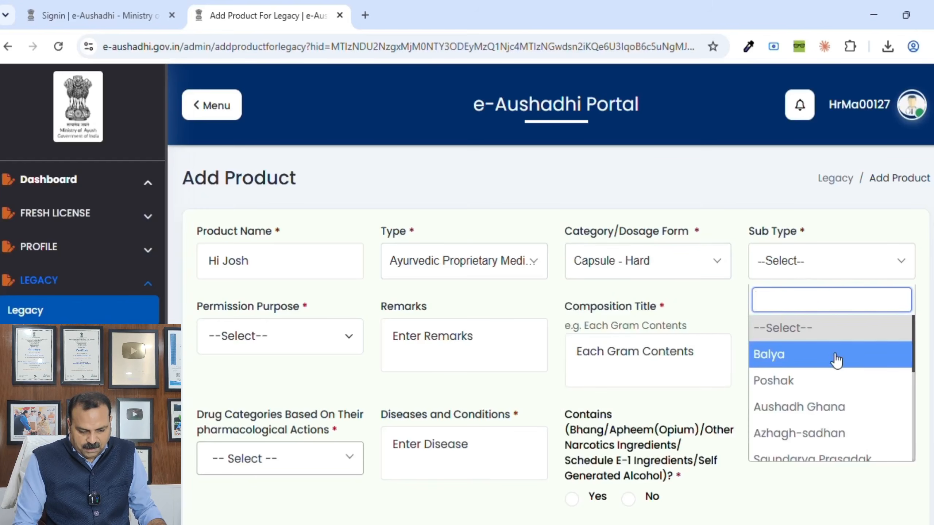
{"action": "scroll", "coordinate": [842, 384], "scroll_direction": "down", "scroll_amount": 2}
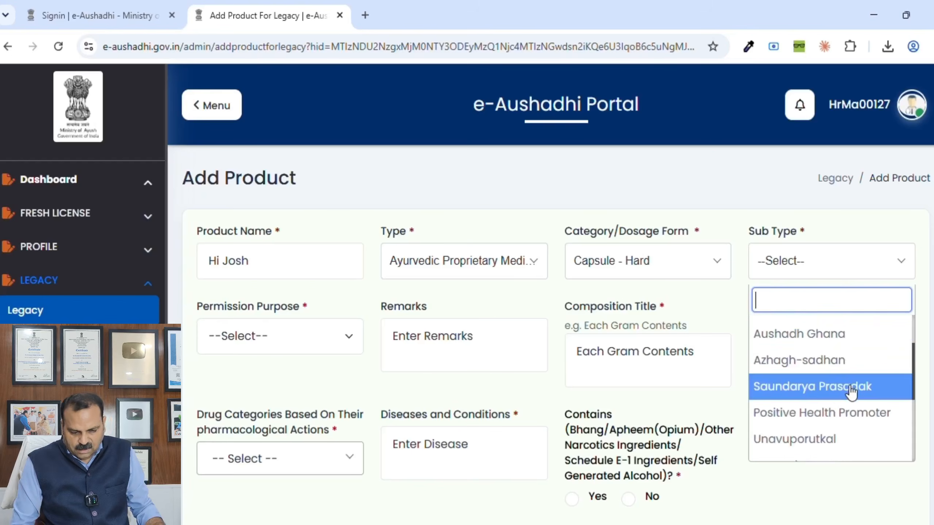
{"action": "scroll", "coordinate": [851, 393], "scroll_direction": "down", "scroll_amount": 2}
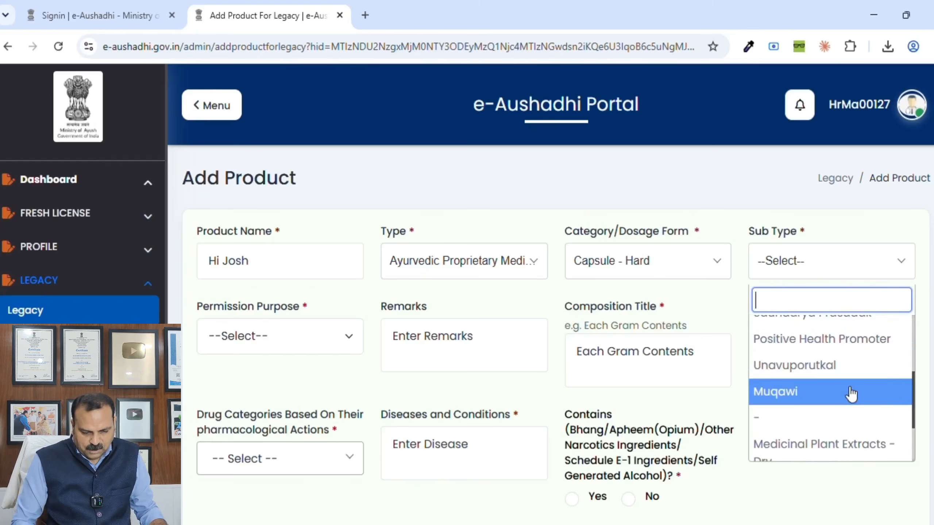
{"action": "scroll", "coordinate": [851, 393], "scroll_direction": "down", "scroll_amount": 2}
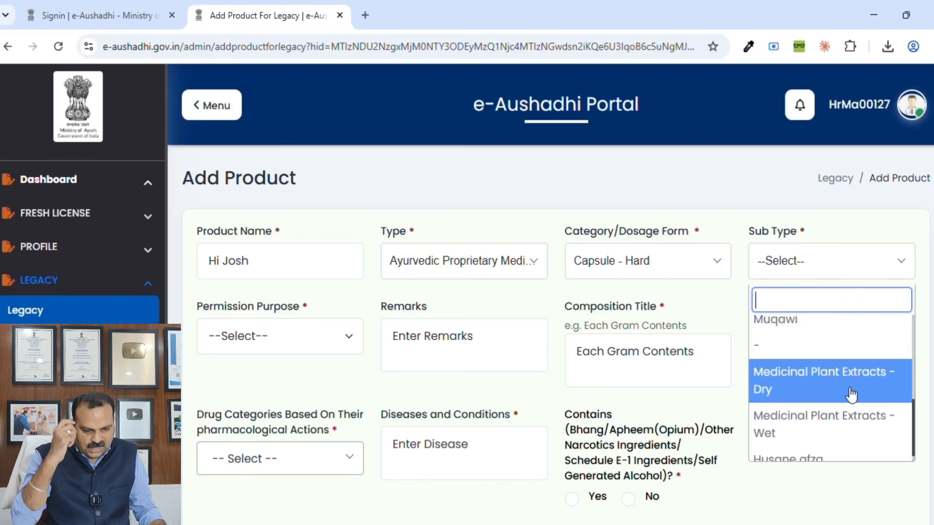
{"action": "scroll", "coordinate": [850, 395], "scroll_direction": "down", "scroll_amount": 5}
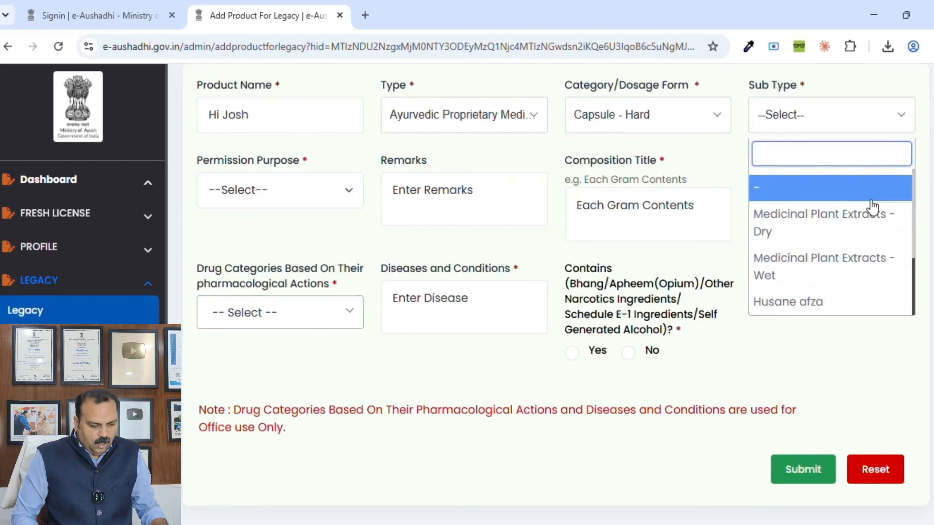
{"action": "left_click", "coordinate": [864, 192]}
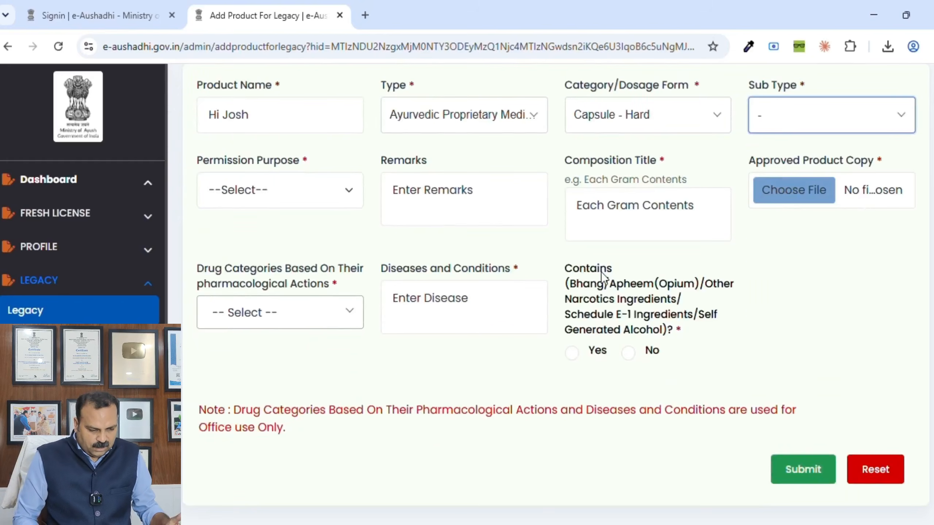
{"action": "left_click", "coordinate": [337, 194]}
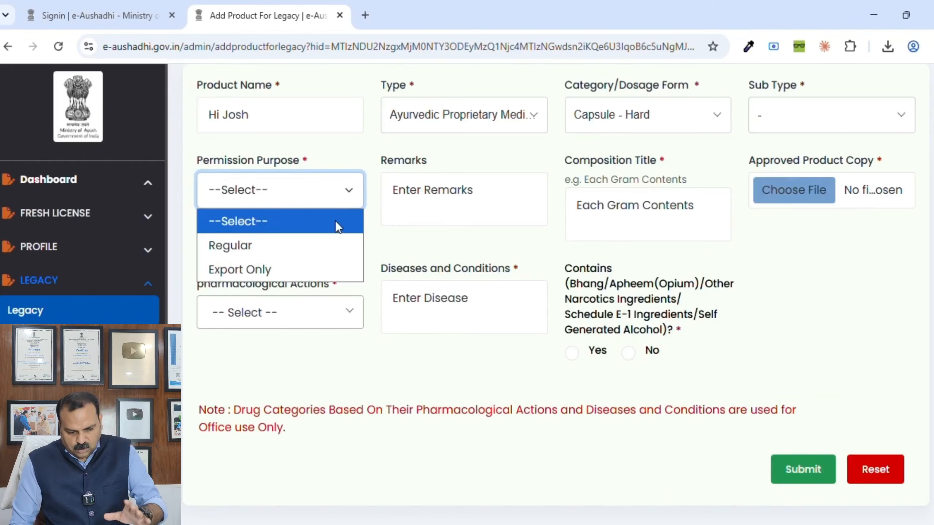
{"action": "left_click", "coordinate": [333, 246]}
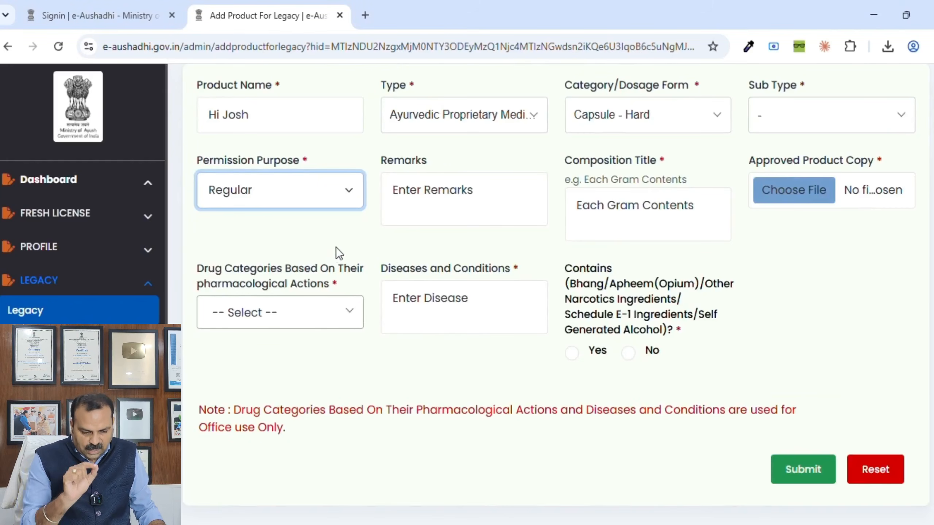
Type 'salab panja - 100mg, salam mishri - 200mg,' into Composition Title, checking the PDF.
{"action": "left_click", "coordinate": [600, 218]}
{"action": "type", "text": "sala"}
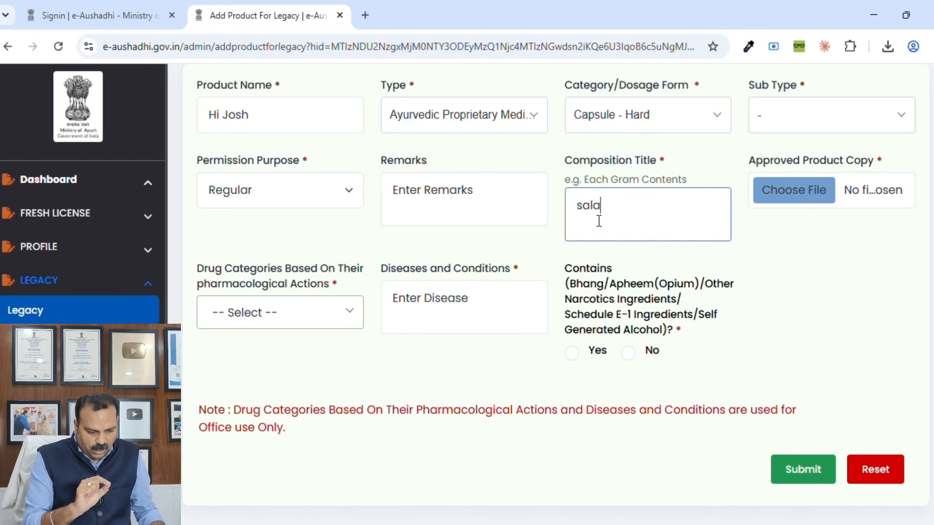
{"action": "type", "text": "b panja -"}
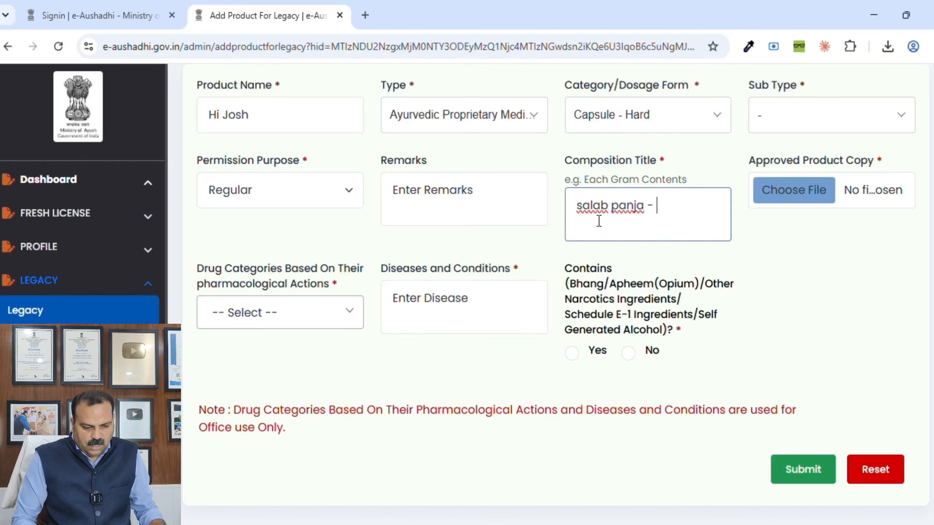
{"action": "key", "text": "alt+Tab"}
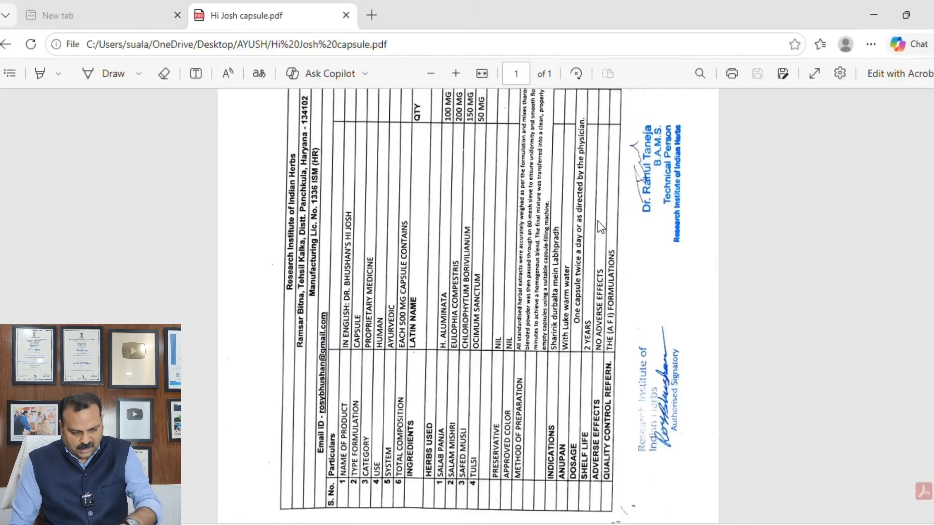
{"action": "key", "text": "alt+Tab"}
{"action": "type", "text": "100"}
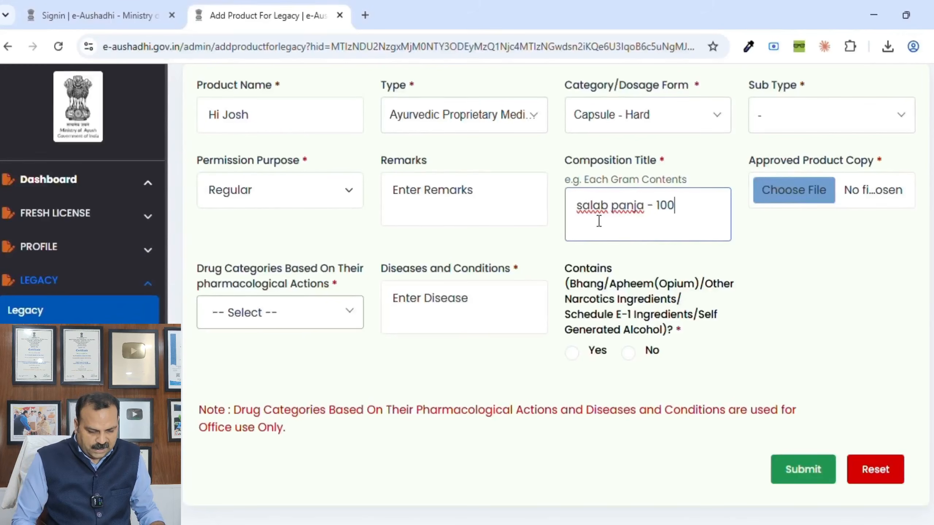
{"action": "type", "text": "mg,"}
{"action": "key", "text": "alt+Tab"}
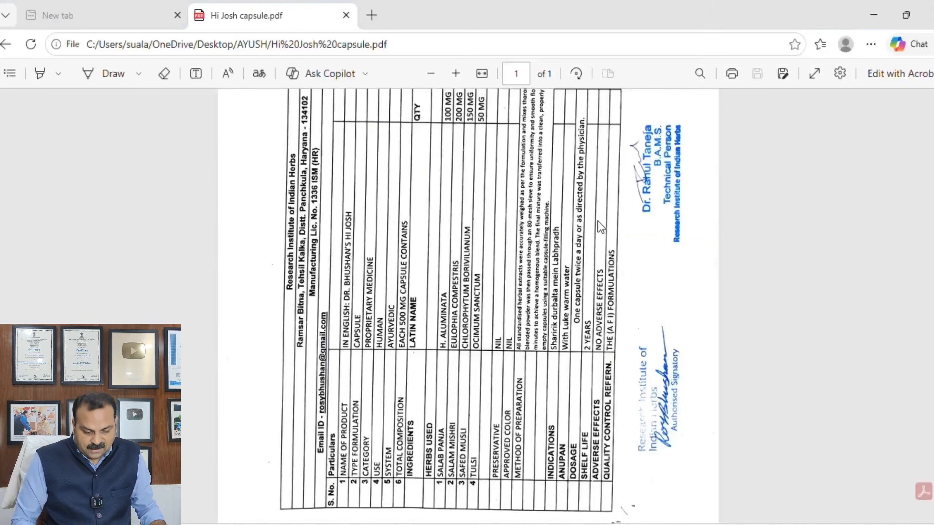
{"action": "key", "text": "alt+Tab"}
{"action": "type", "text": "samal"}
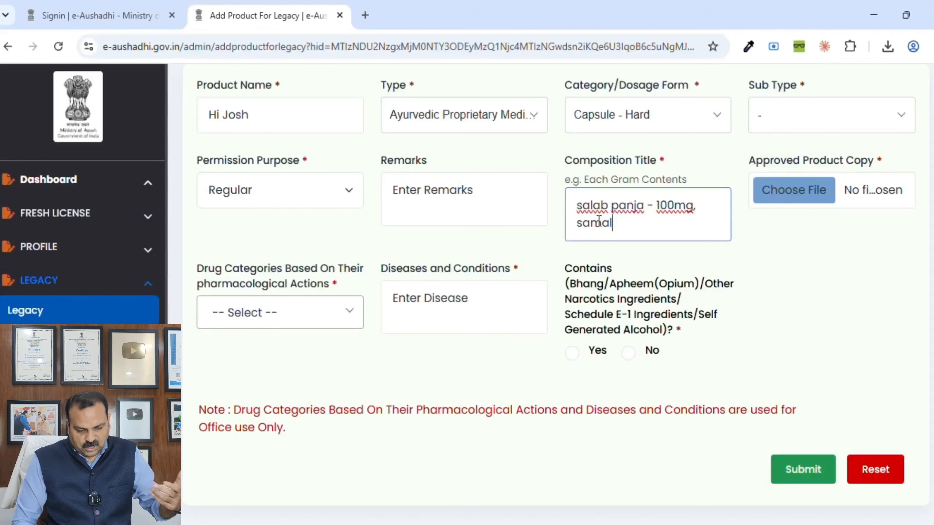
{"action": "key", "text": "BackSpace"}
{"action": "key", "text": "BackSpace"}
{"action": "key", "text": "BackSpace"}
{"action": "type", "text": "la"}
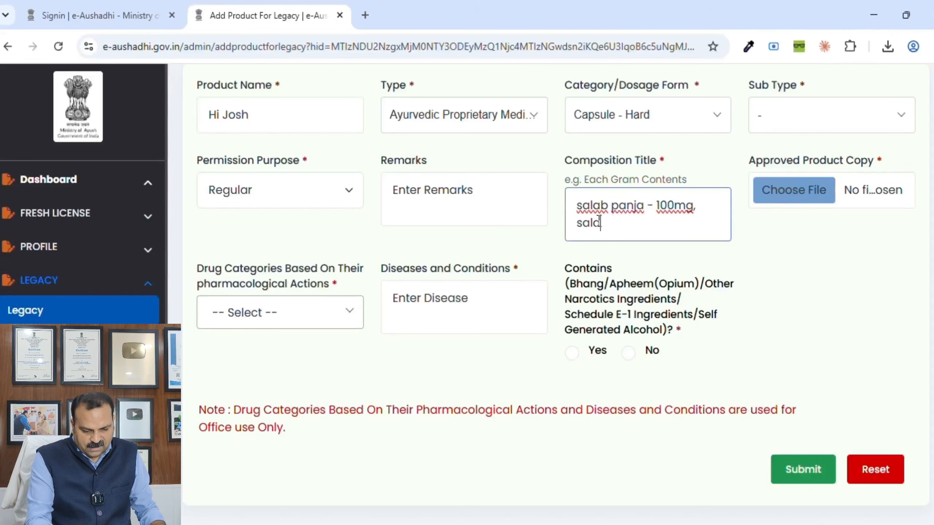
{"action": "type", "text": "m mishri -"}
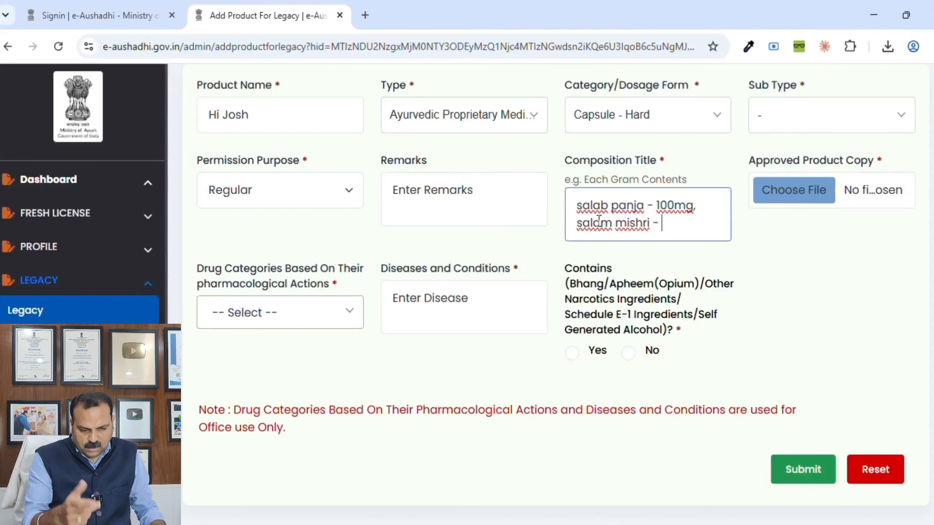
{"action": "key", "text": "alt+Tab"}
{"action": "key", "text": "alt+Tab"}
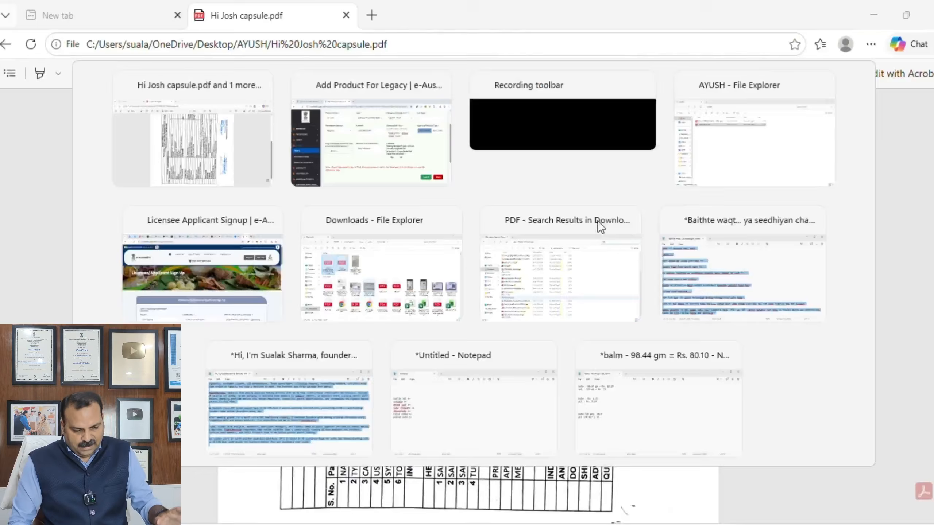
{"action": "type", "text": "200 m"}
{"action": "key", "text": "BackSpace"}
{"action": "key", "text": "BackSpace"}
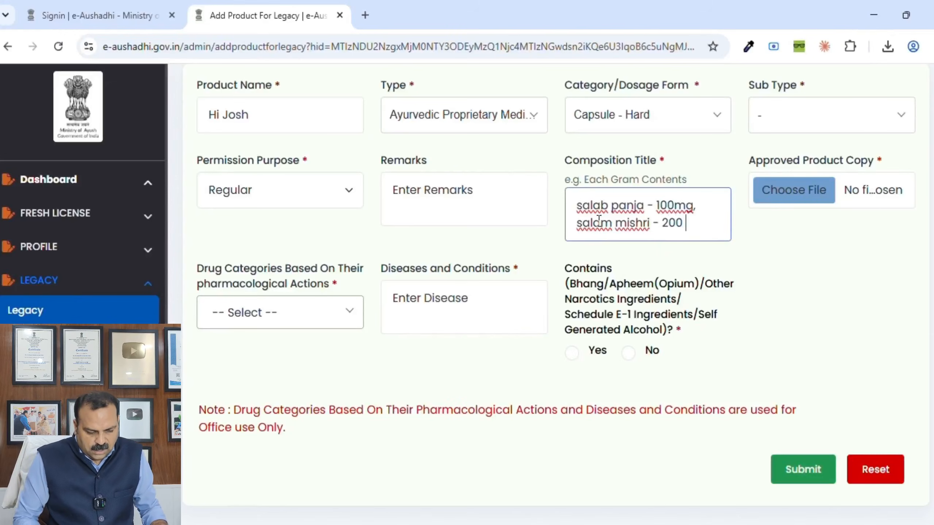
{"action": "type", "text": "mg,"}
Add 'safed musli - 150mg, tulsi - 50mg' to the composition, verifying quantities in the PDF.
{"action": "key", "text": "alt+Tab"}
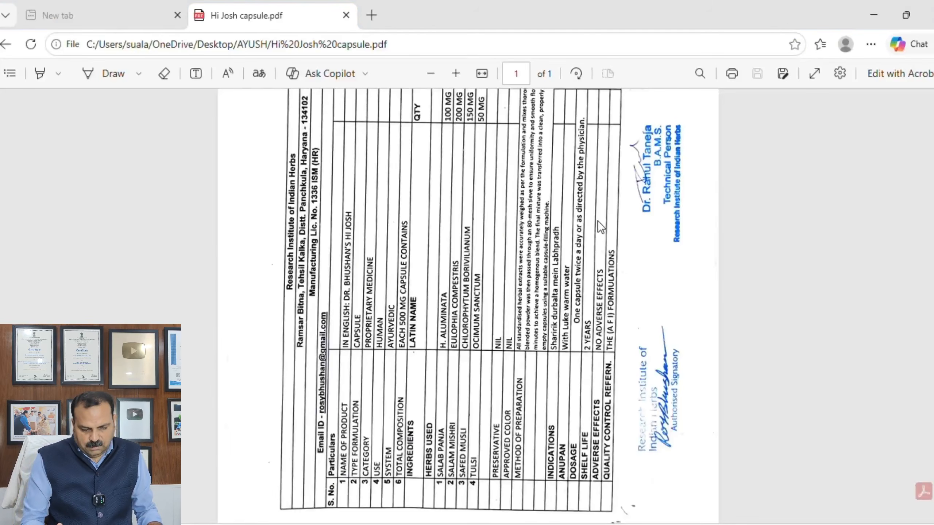
{"action": "key", "text": "alt+Tab"}
{"action": "type", "text": "safedm"}
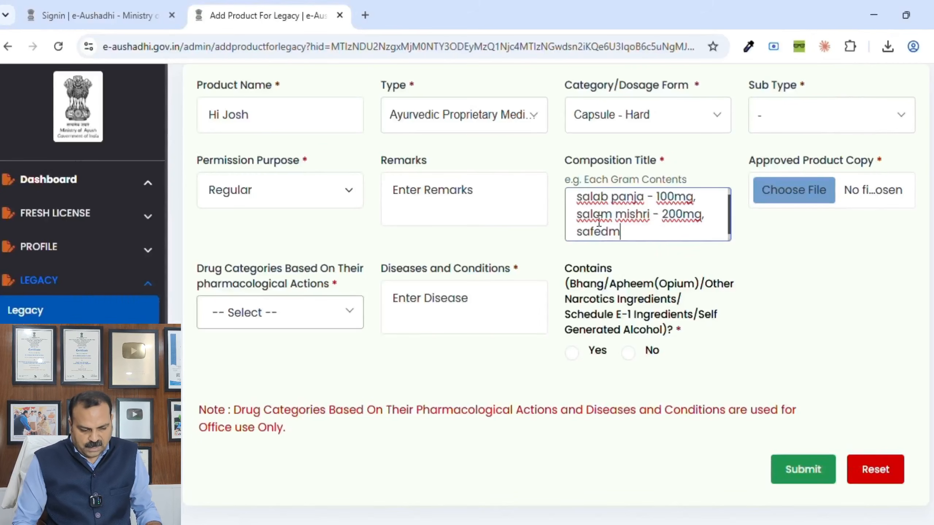
{"action": "key", "text": "BackSpace"}
{"action": "type", "text": "mus"}
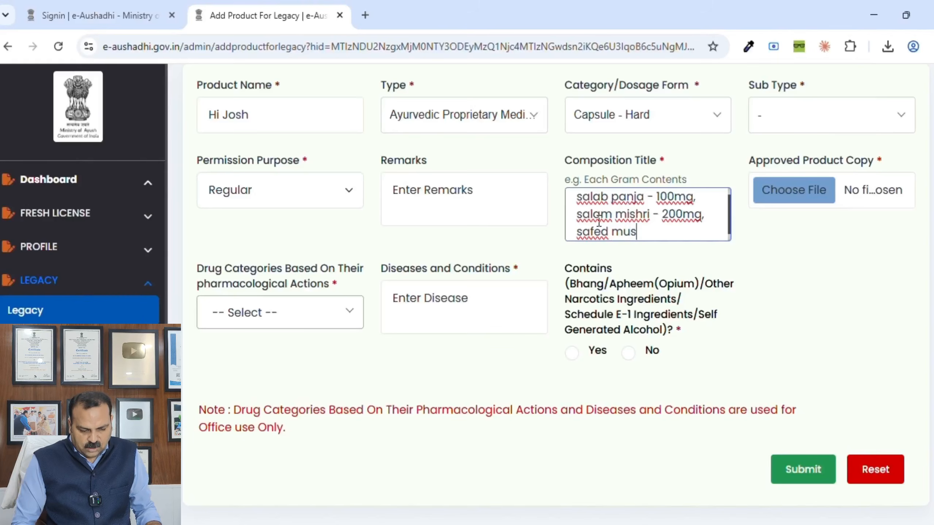
{"action": "type", "text": "li -"}
{"action": "key", "text": "alt+Tab"}
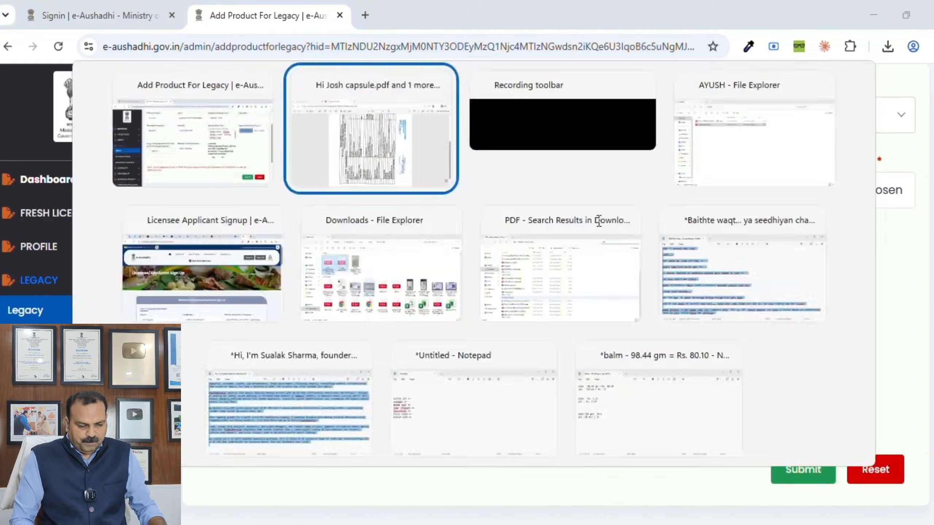
{"action": "key", "text": "alt+Tab"}
{"action": "type", "text": "1"}
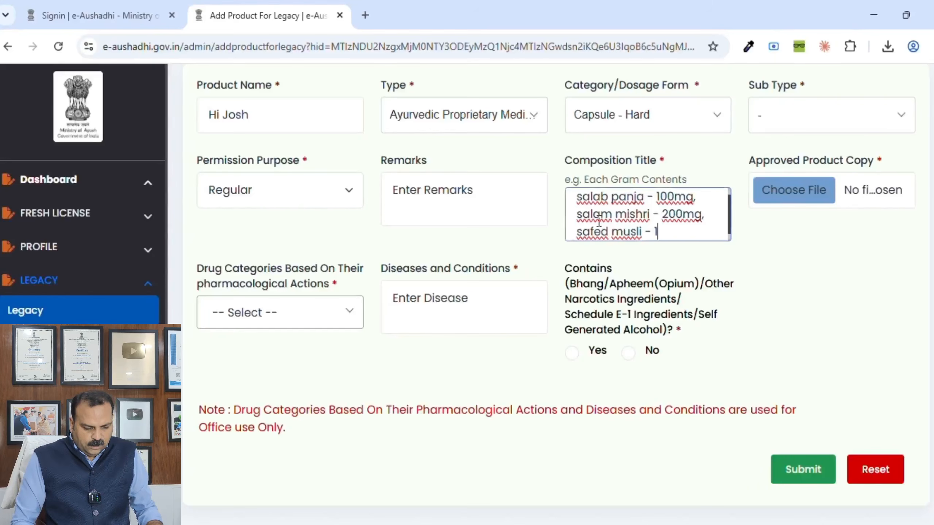
{"action": "type", "text": "50 mg"}
{"action": "key", "text": "BackSpace"}
{"action": "key", "text": "BackSpace"}
{"action": "key", "text": "BackSpace"}
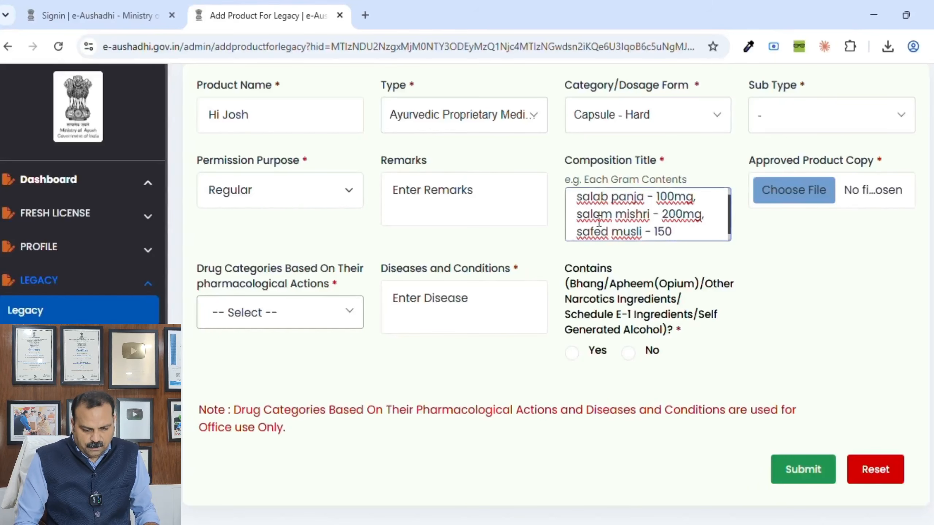
{"action": "type", "text": "mg,"}
{"action": "key", "text": "alt+Tab"}
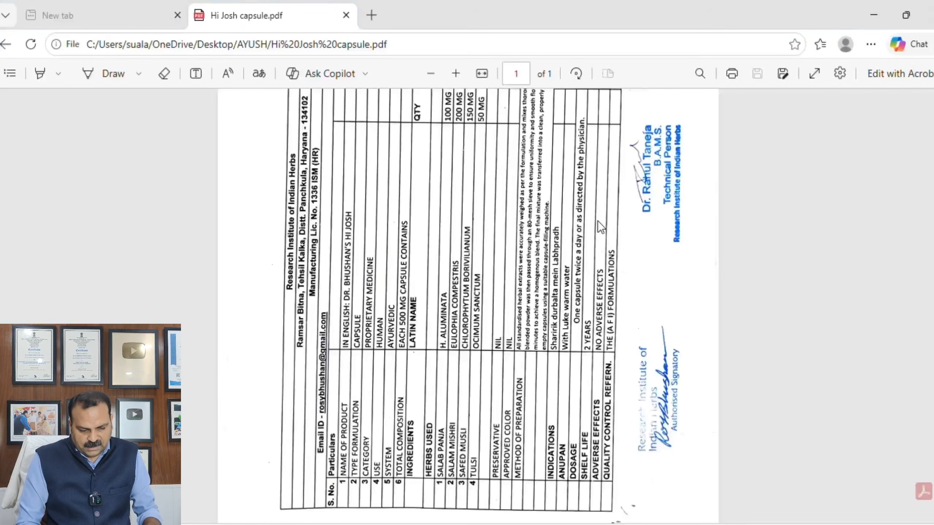
{"action": "key", "text": "alt+Tab"}
{"action": "type", "text": "t"}
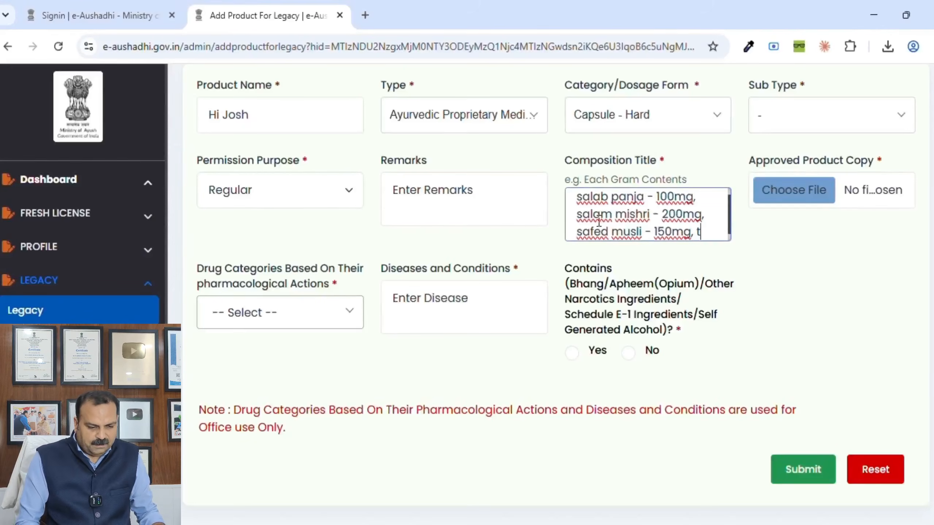
{"action": "type", "text": "ulsi -"}
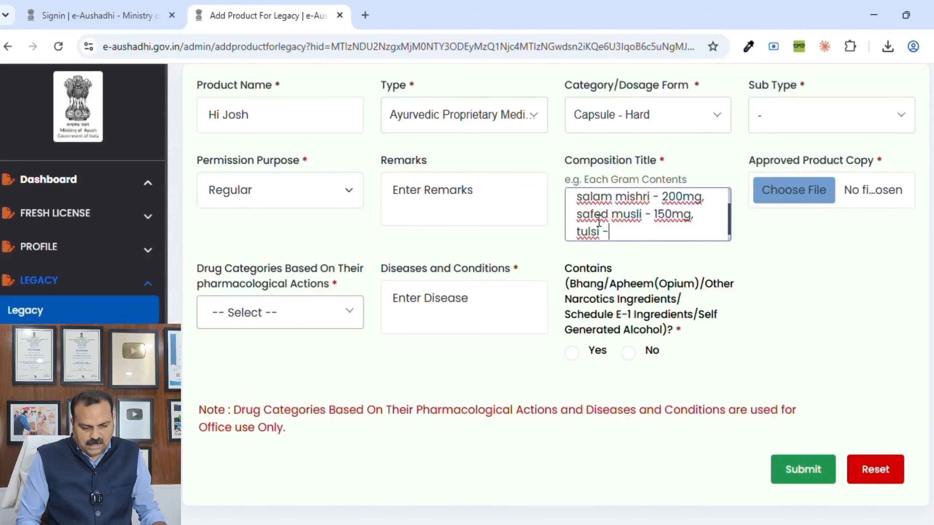
{"action": "key", "text": "alt+Tab"}
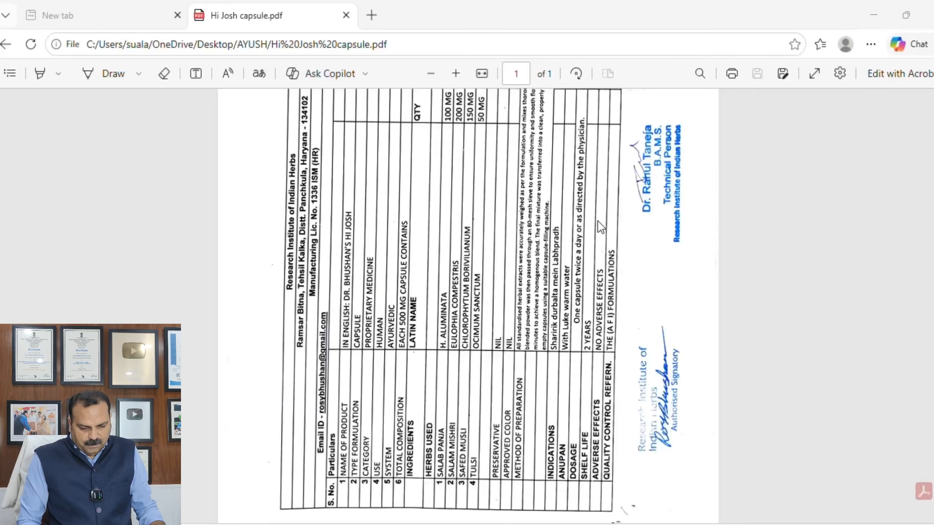
{"action": "key", "text": "alt+Tab"}
{"action": "type", "text": "50mg"}
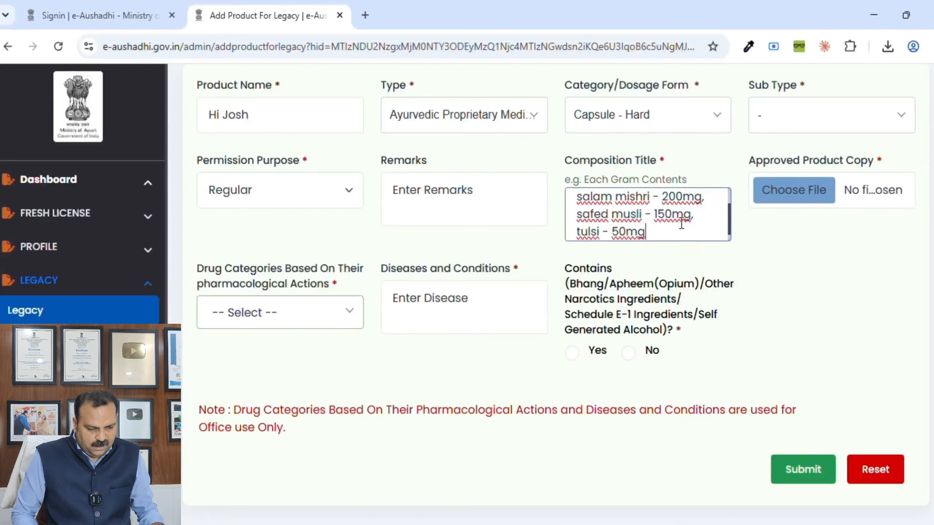
Upload Hi Josh capsule.pdf from the AYUSH folder under Approved Product Copy.
{"action": "left_click", "coordinate": [821, 197]}
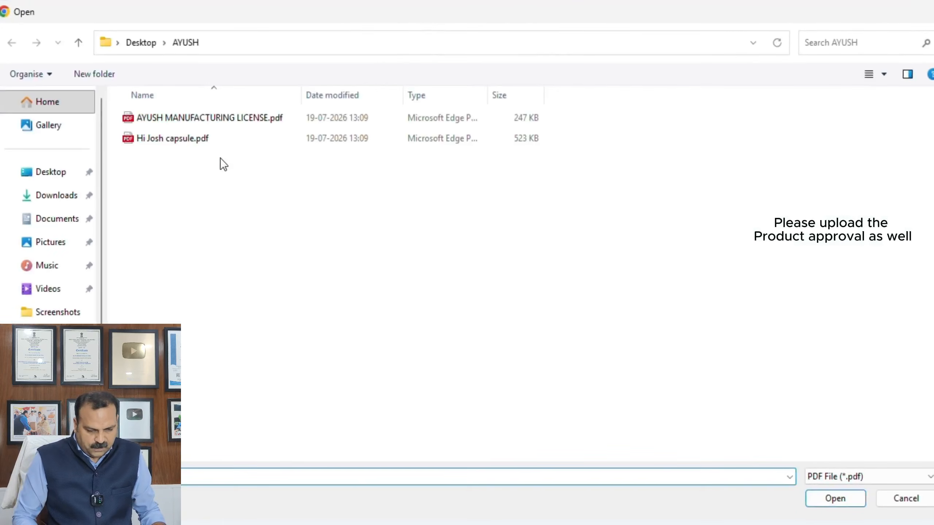
{"action": "left_click", "coordinate": [237, 145]}
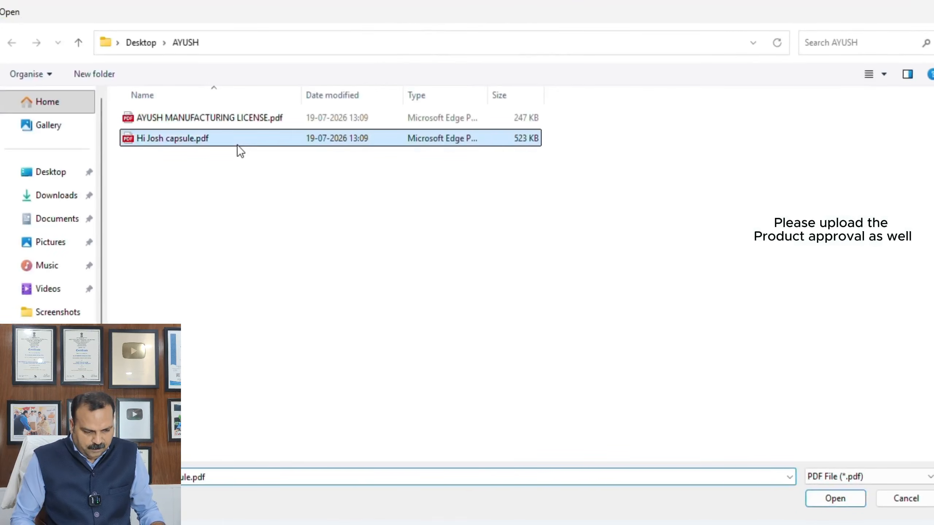
{"action": "double_click", "coordinate": [237, 144]}
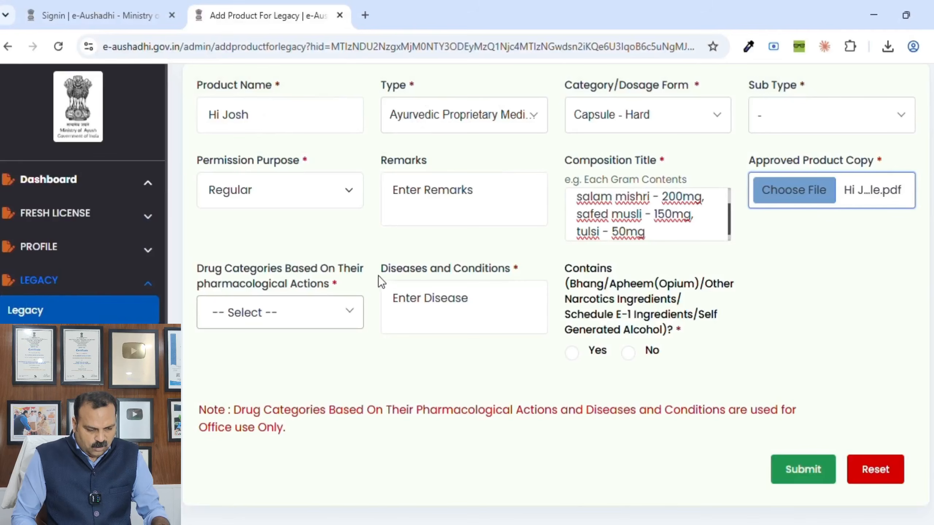
{"action": "scroll", "coordinate": [376, 282], "scroll_direction": "down", "scroll_amount": 1}
{"action": "scroll", "coordinate": [376, 281], "scroll_direction": "down", "scroll_amount": 2}
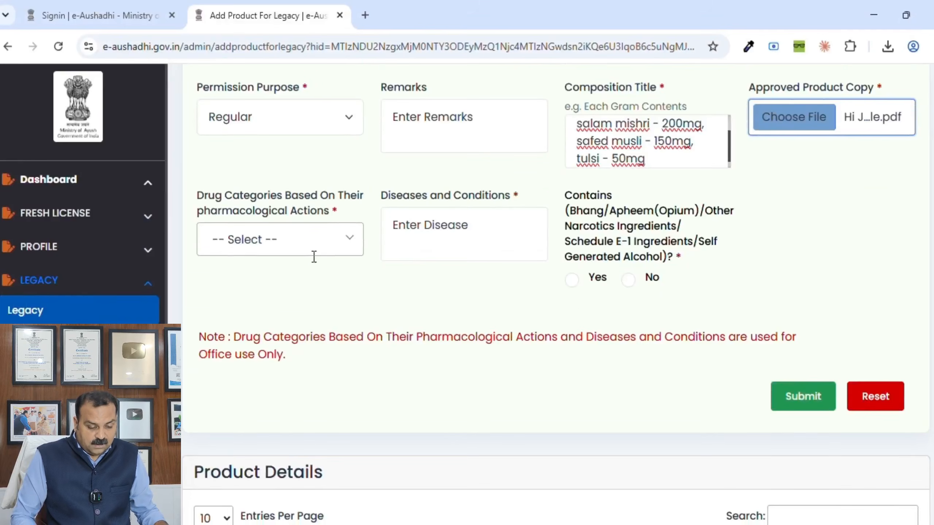
Choose Immune System & General Wellness as the pharmacological drug category.
{"action": "left_click", "coordinate": [324, 250]}
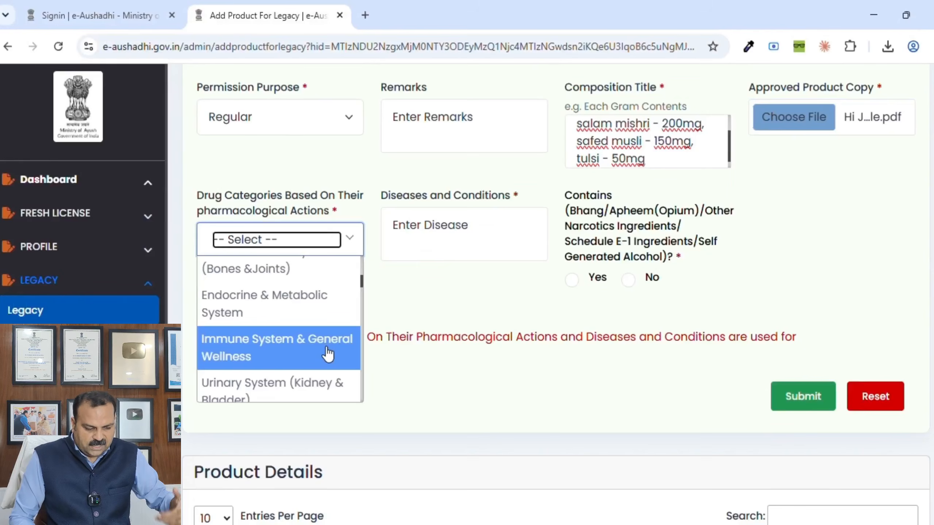
{"action": "left_click", "coordinate": [326, 352]}
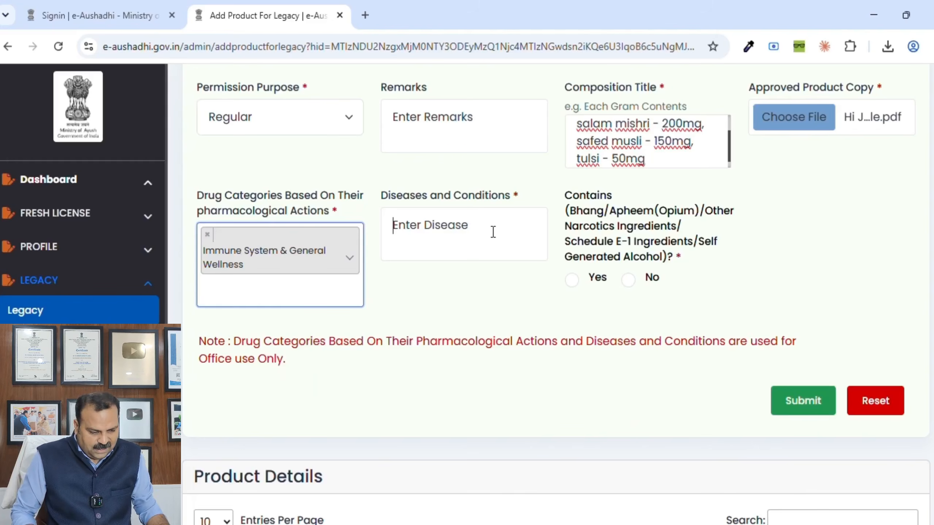
{"action": "left_click", "coordinate": [493, 231]}
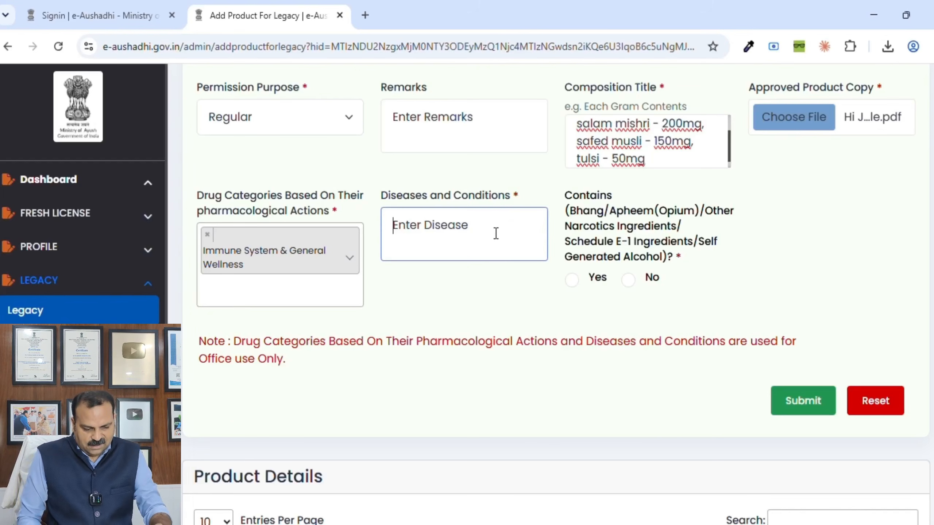
Enter 'Sharirik durbalta mein labhpradh' in Diseases and Conditions, taken from the PDF indications.
{"action": "type", "text": "F"}
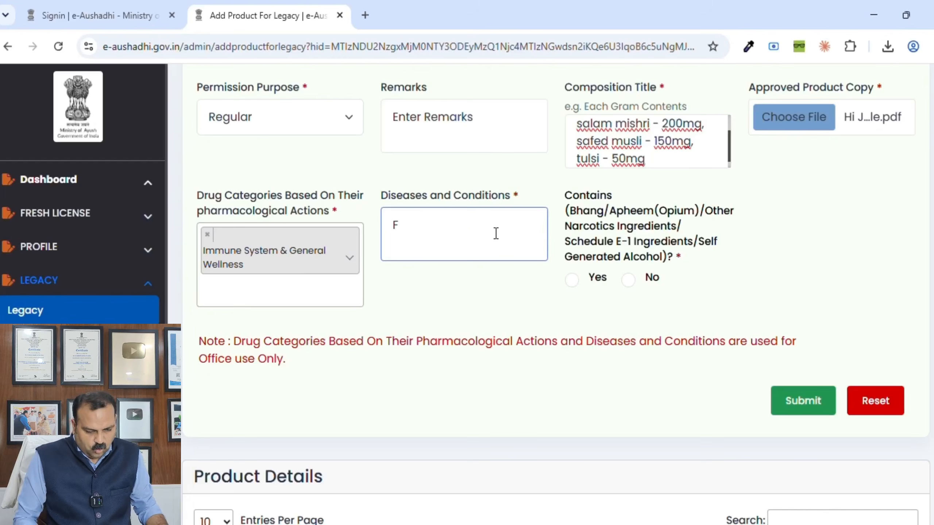
{"action": "type", "text": "or"}
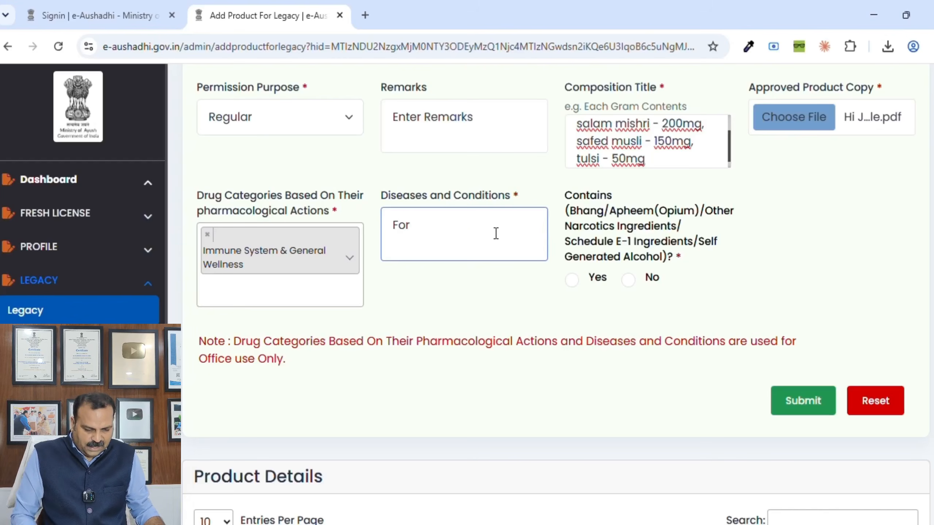
{"action": "key", "text": "alt+Tab"}
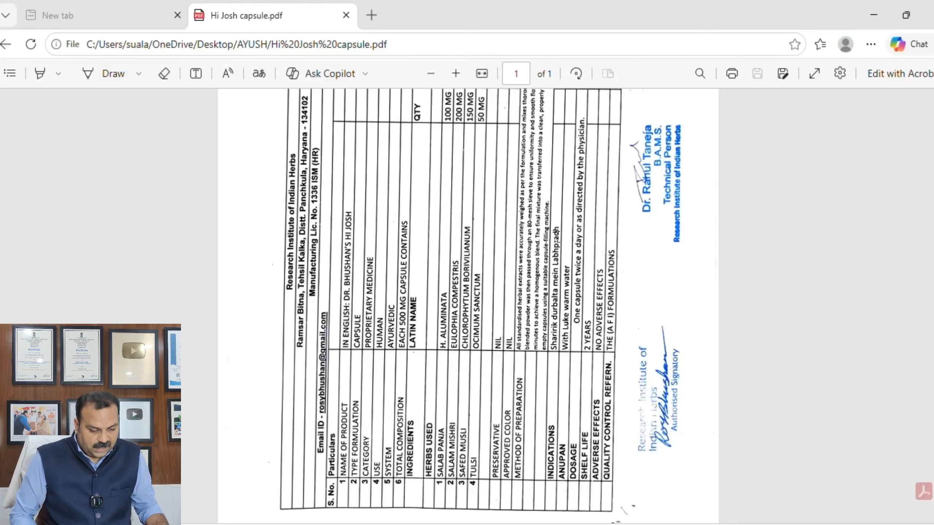
{"action": "key", "text": "alt+Tab"}
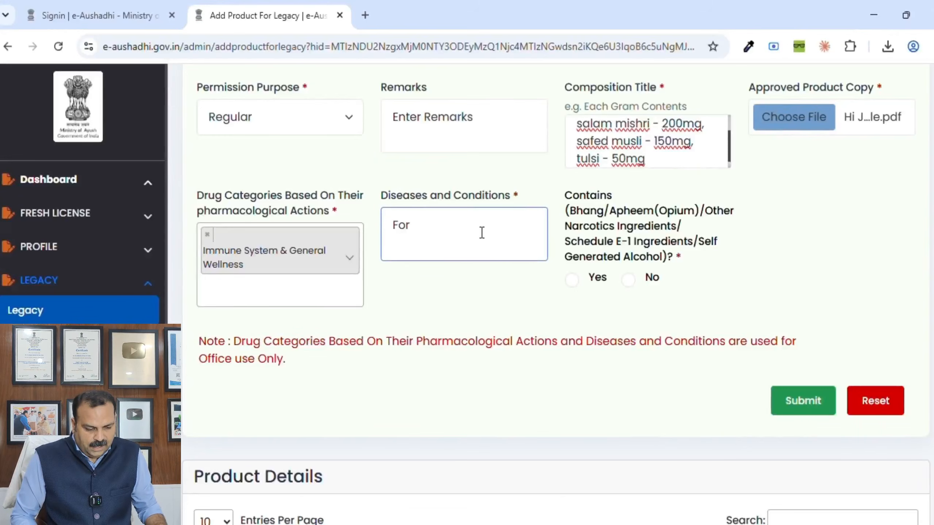
{"action": "key", "text": "ctrl+a"}
{"action": "type", "text": "Shar"}
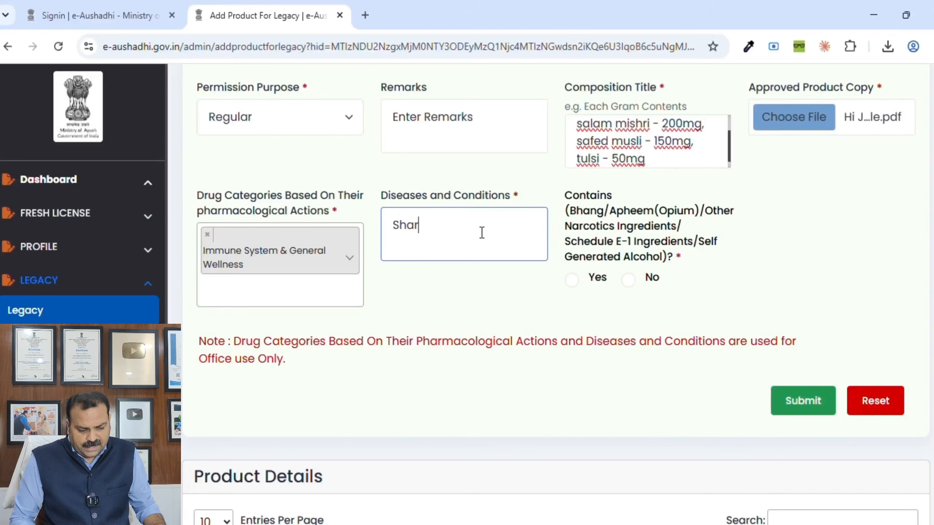
{"action": "type", "text": "irik d"}
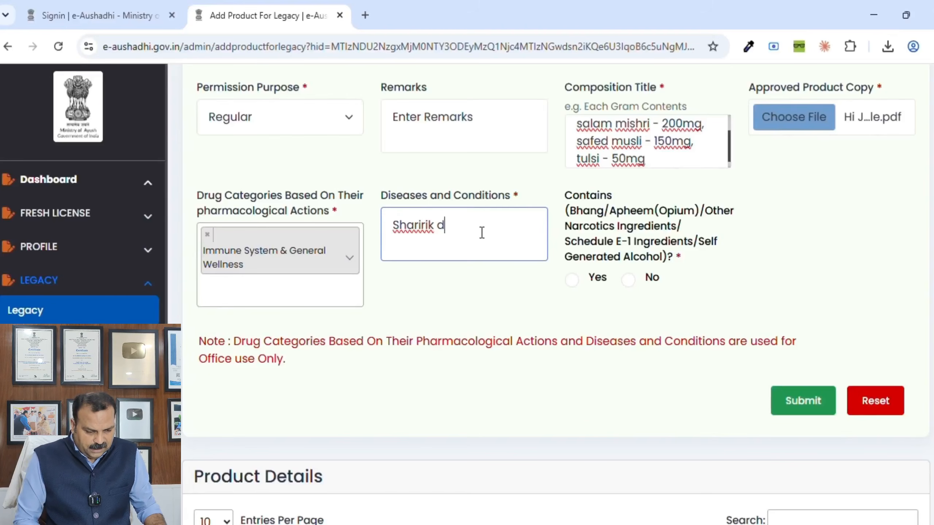
{"action": "type", "text": "urb"}
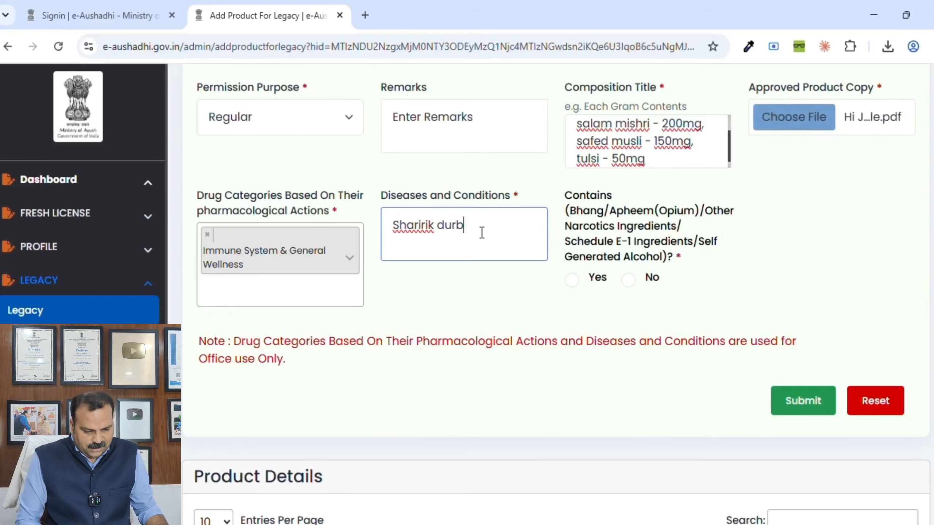
{"action": "type", "text": "halta mein lap"}
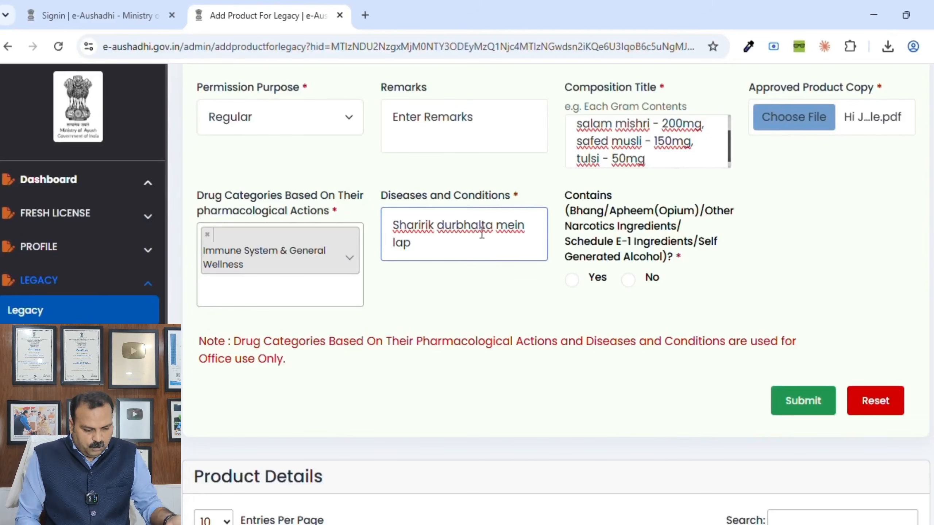
{"action": "key", "text": "BackSpace"}
{"action": "type", "text": "bhpra"}
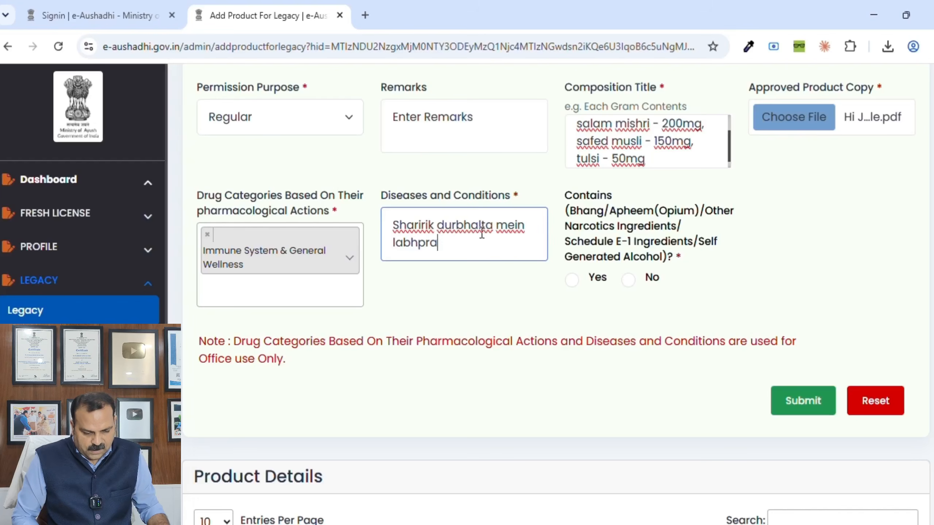
{"action": "type", "text": "dh"}
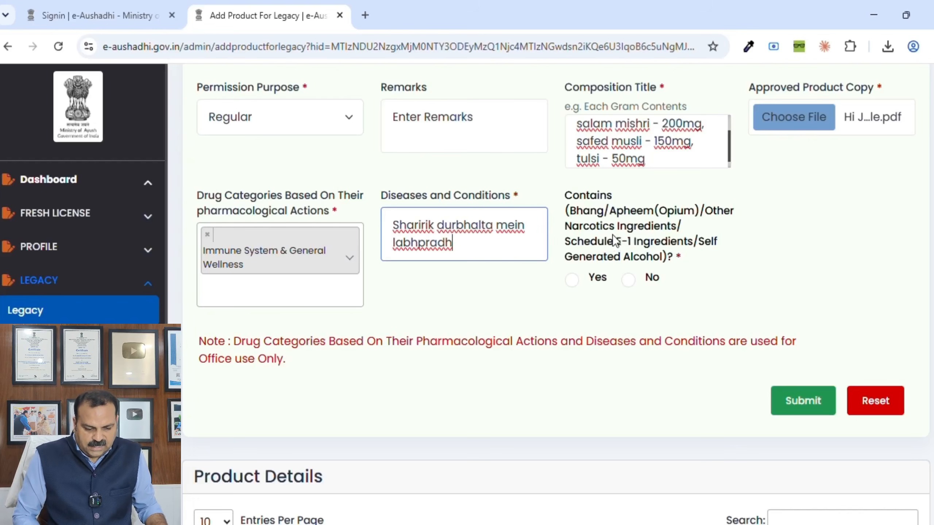
{"action": "left_click", "coordinate": [471, 225]}
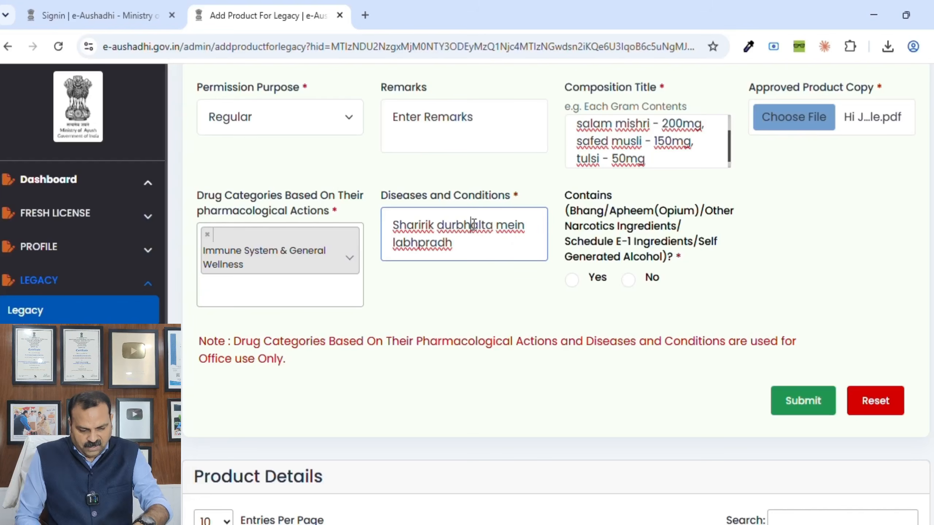
{"action": "key", "text": "BackSpace"}
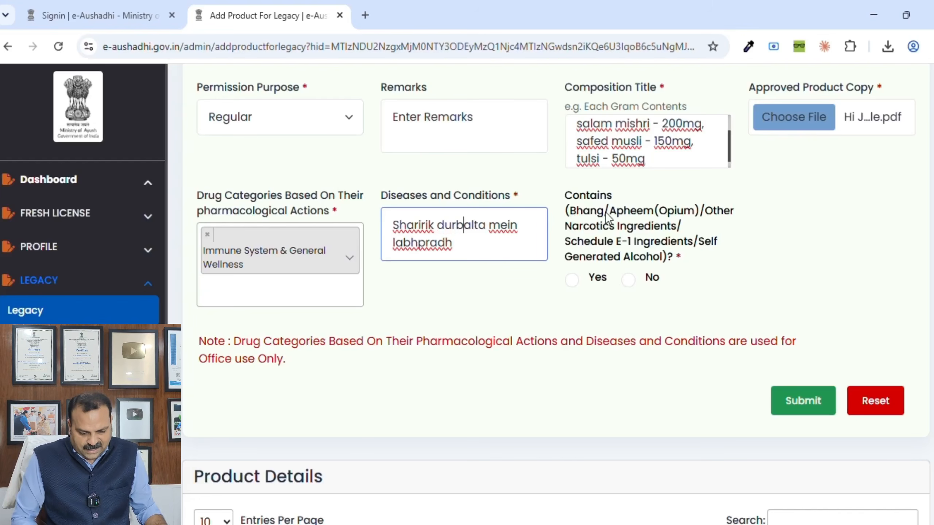
Answer No to narcotic/Schedule E-1 ingredients, submit Hi Josh, and check it in Product Details.
{"action": "left_click", "coordinate": [628, 280]}
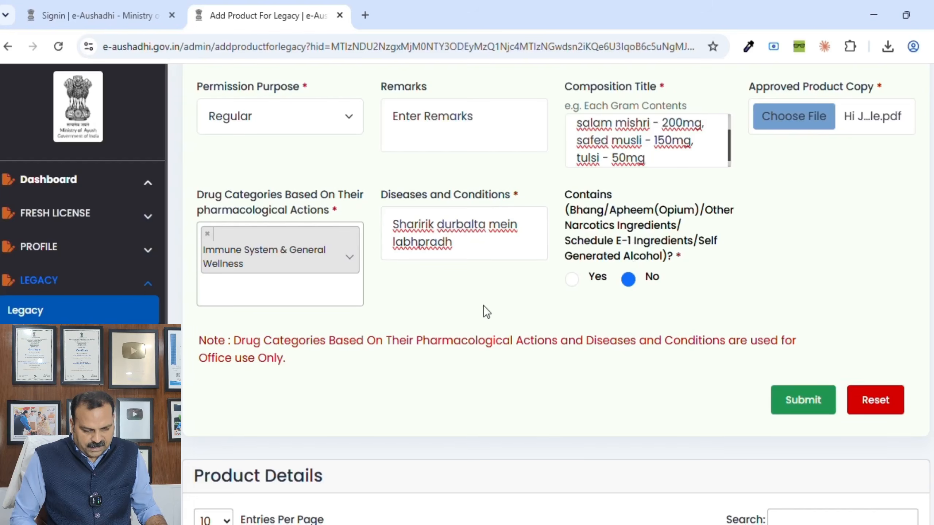
{"action": "scroll", "coordinate": [483, 307], "scroll_direction": "down", "scroll_amount": 2}
{"action": "scroll", "coordinate": [492, 305], "scroll_direction": "down", "scroll_amount": 2}
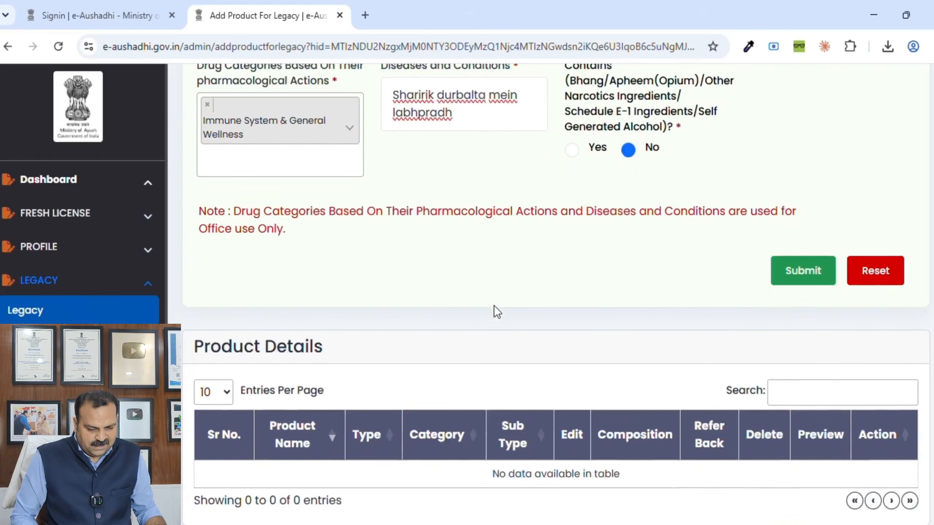
{"action": "left_click", "coordinate": [797, 259]}
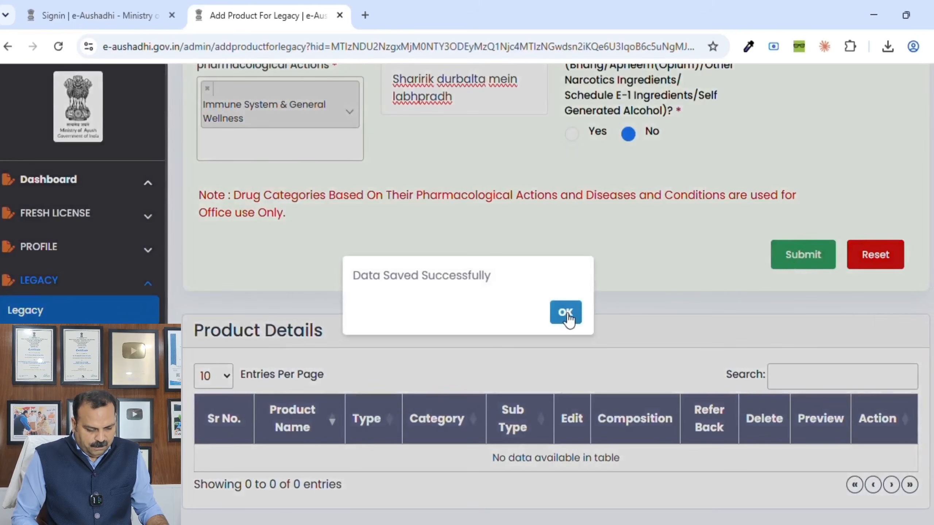
{"action": "left_click", "coordinate": [567, 313]}
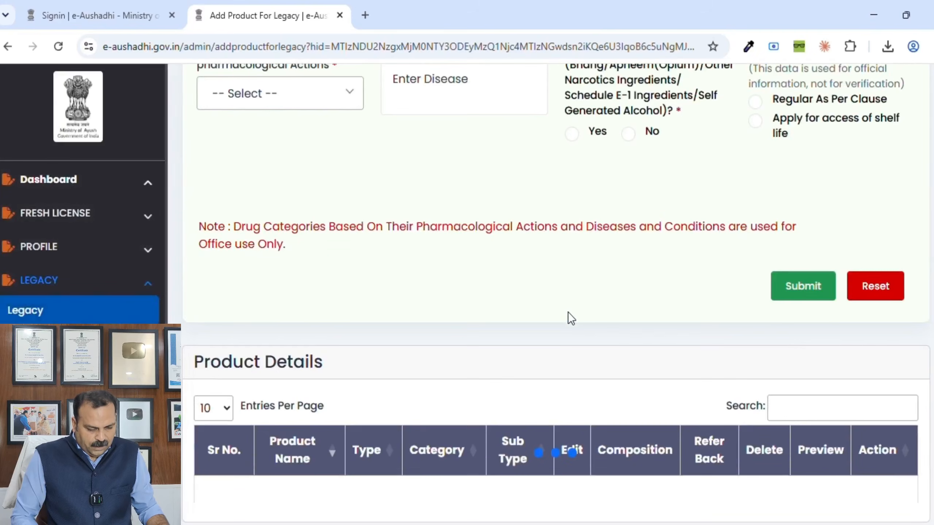
{"action": "scroll", "coordinate": [552, 288], "scroll_direction": "down", "scroll_amount": 3}
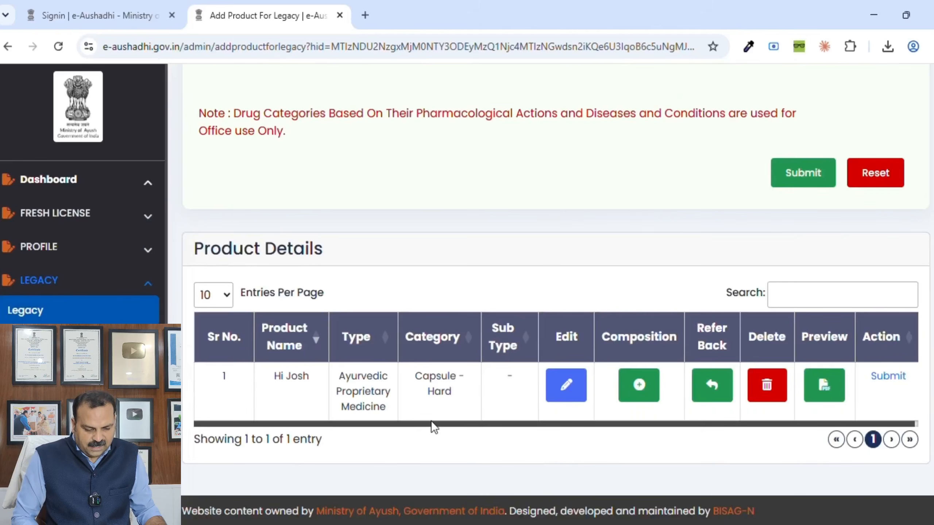
{"action": "left_click_drag", "start_coordinate": [433, 425], "coordinate": [450, 425]}
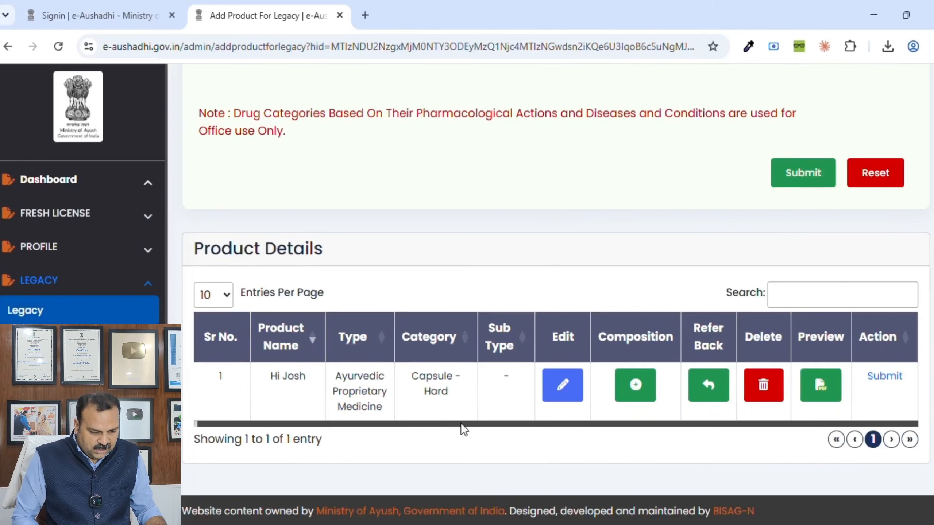
Add a composition entry of type ACTIVE INGRIDIENTS named Salab Panja.
{"action": "left_click", "coordinate": [640, 386]}
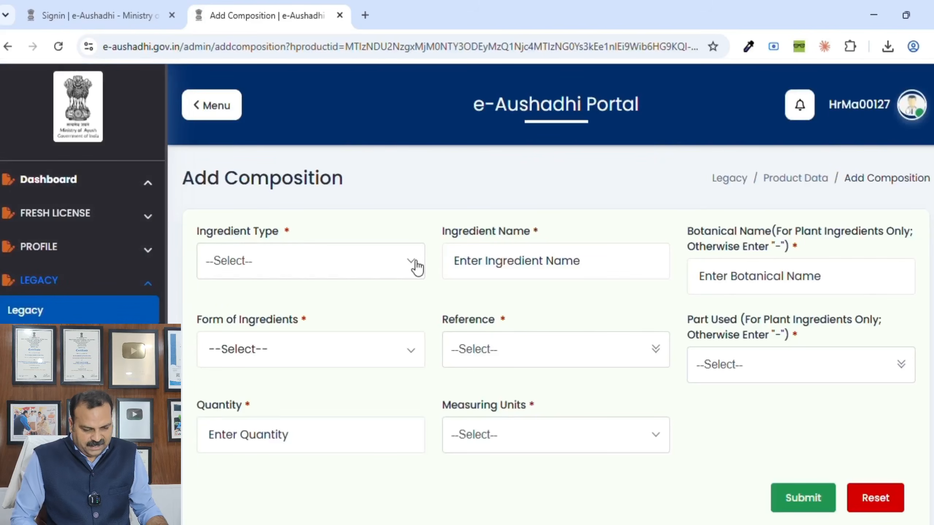
{"action": "left_click", "coordinate": [412, 264]}
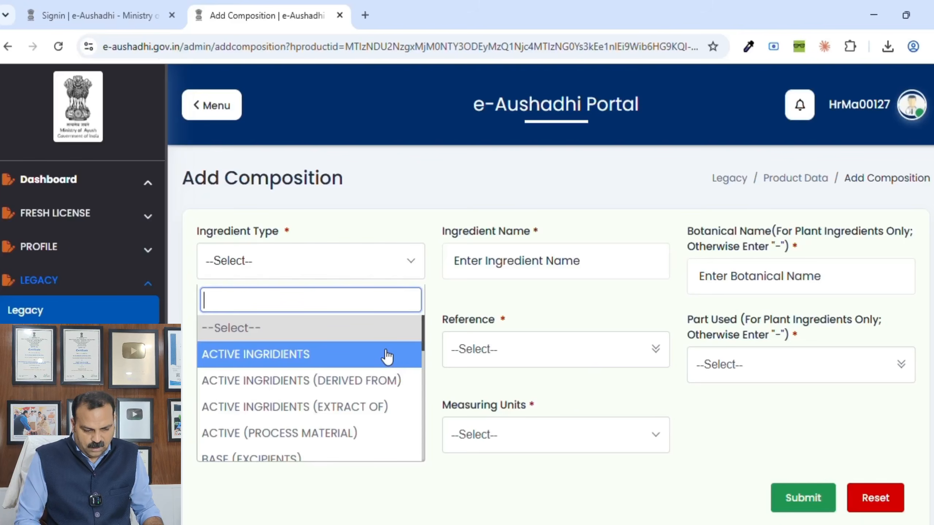
{"action": "left_click", "coordinate": [369, 358]}
{"action": "left_click", "coordinate": [507, 262]}
{"action": "key", "text": "alt+Tab"}
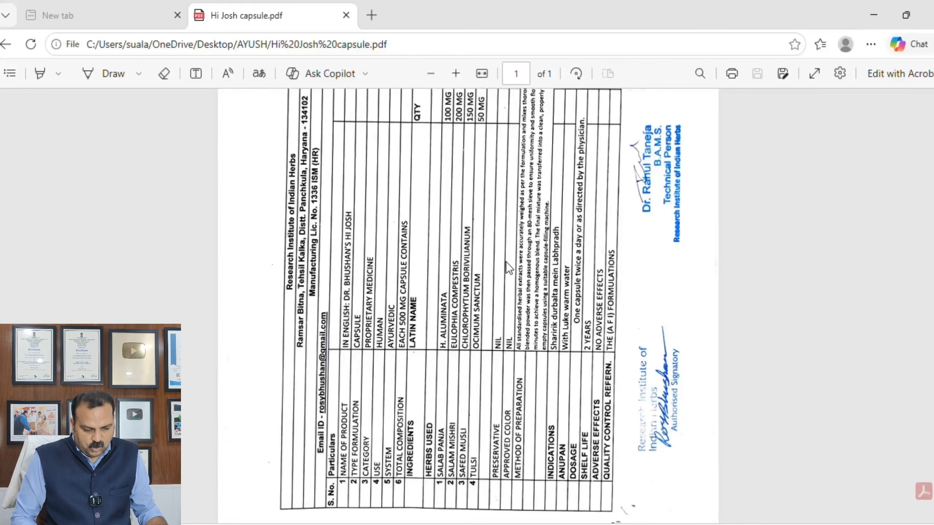
{"action": "key", "text": "alt+Tab"}
{"action": "type", "text": "Sal"}
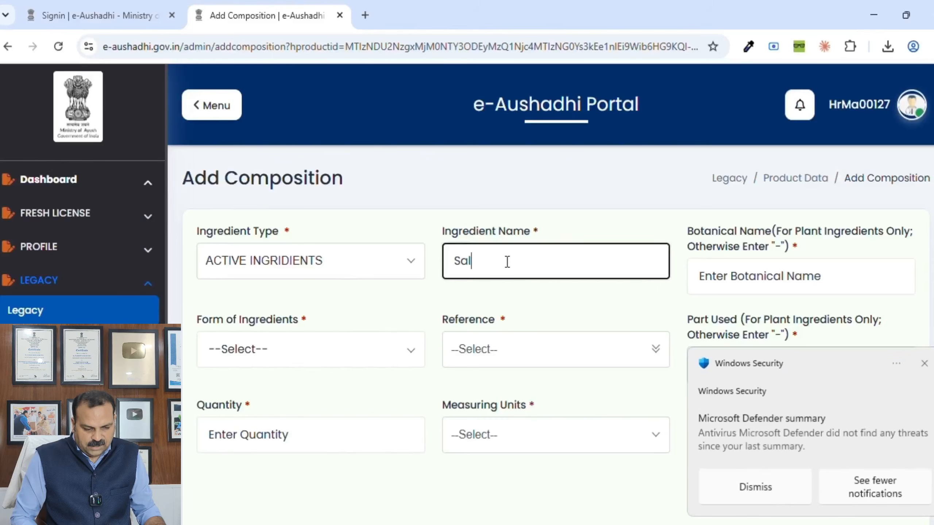
{"action": "type", "text": "ab Panja"}
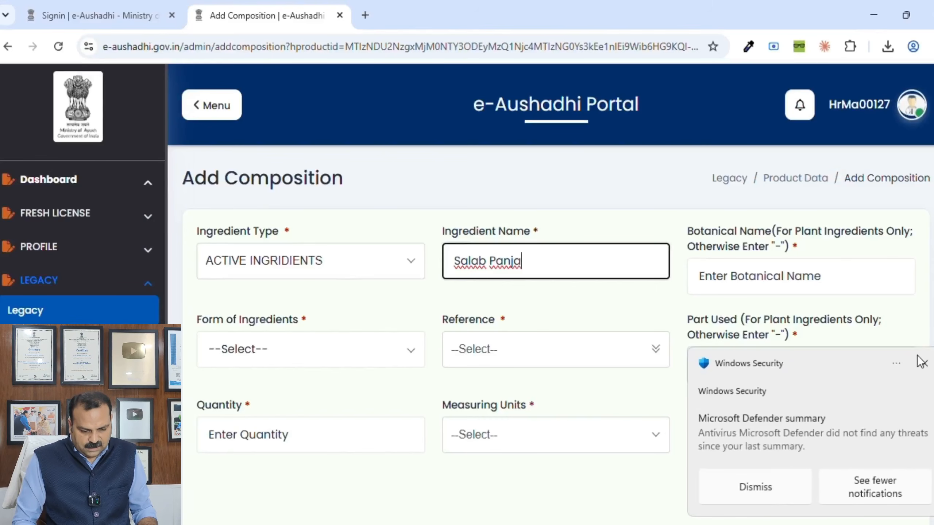
{"action": "left_click", "coordinate": [924, 367]}
Enter H. Aluminata as Salab Panja's botanical name, as listed in the PDF.
{"action": "left_click", "coordinate": [834, 277]}
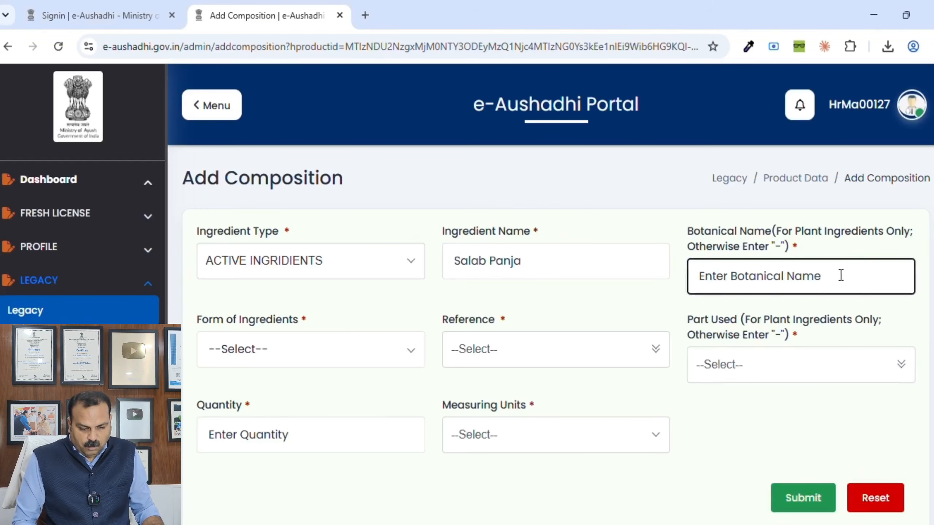
{"action": "key", "text": "alt+Tab"}
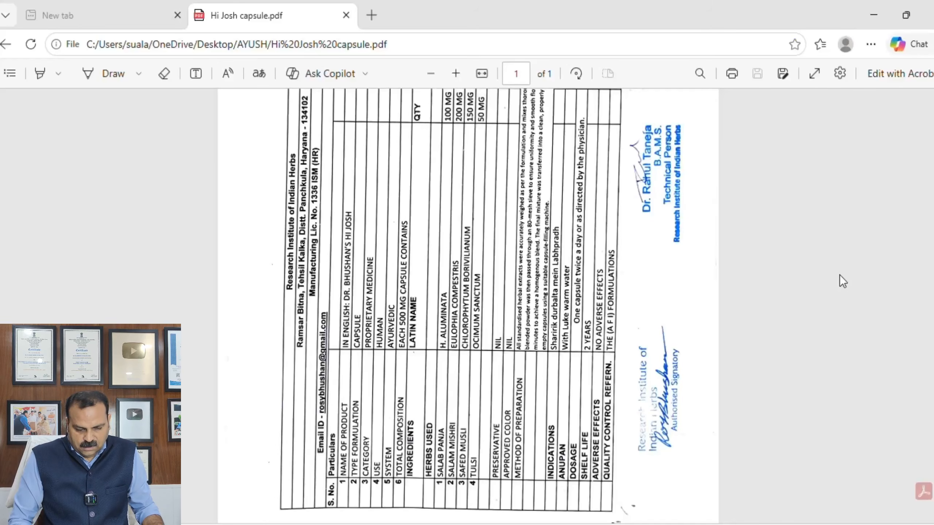
{"action": "key", "text": "alt+Tab"}
{"action": "type", "text": "H"}
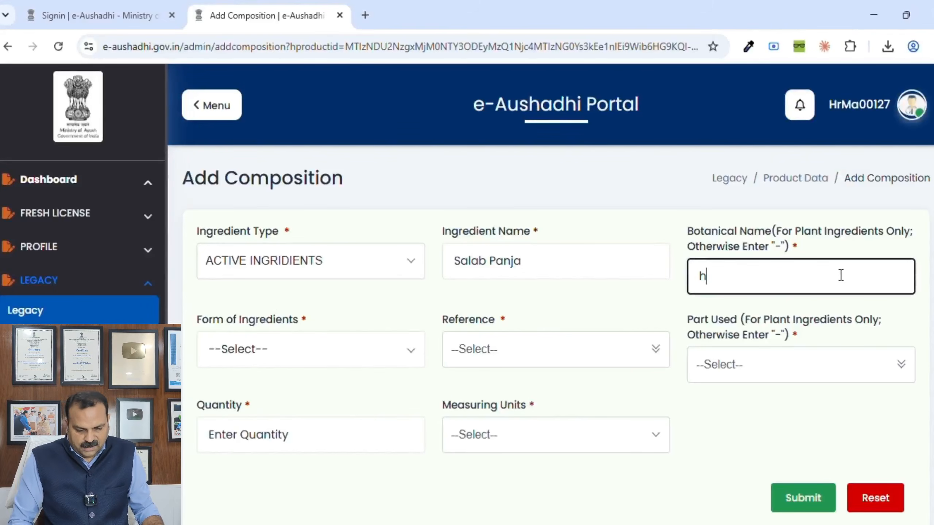
{"action": "key", "text": "BackSpace"}
{"action": "type", "text": "H."}
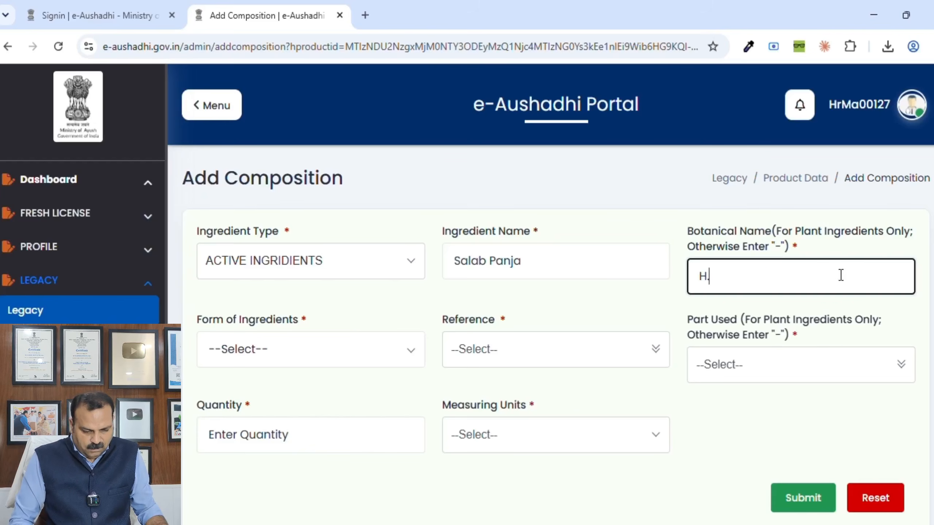
{"action": "type", "text": " Aluminata"}
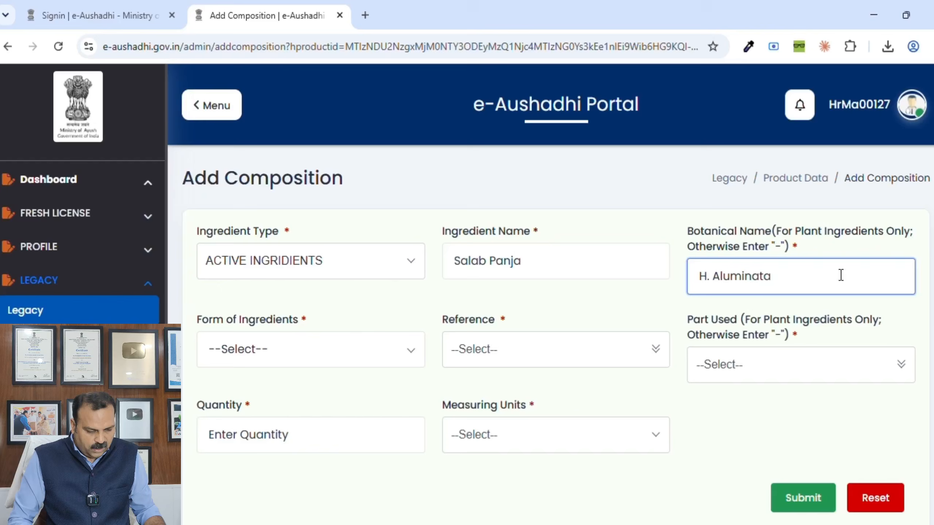
{"action": "key", "text": "Tab"}
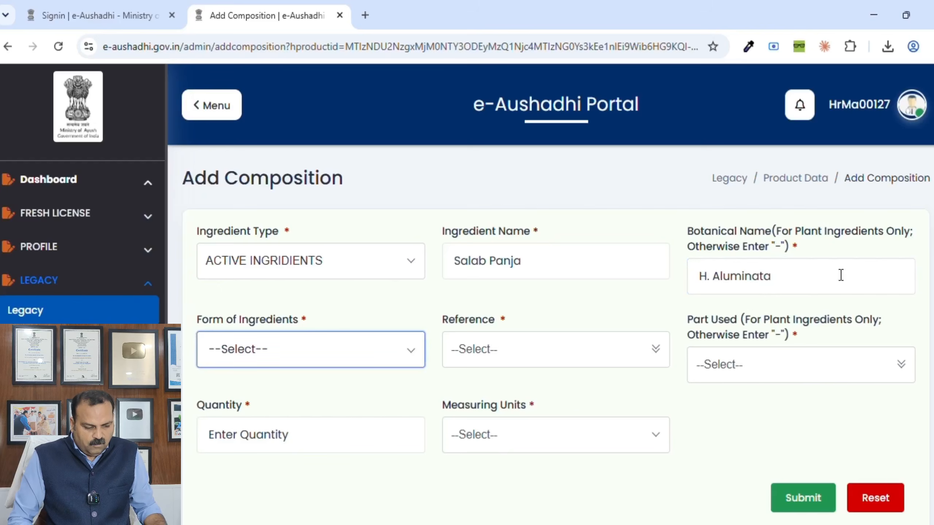
Review the quantity column in the Hi Josh capsule PDF before returning to the form.
{"action": "key", "text": "alt+Tab"}
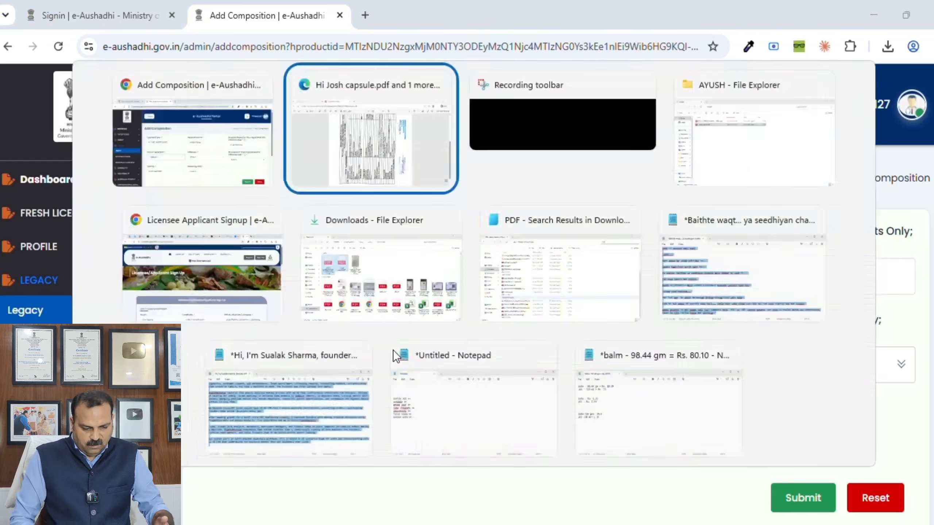
{"action": "left_click_drag", "start_coordinate": [518, 199], "coordinate": [513, 245]}
{"action": "left_click", "coordinate": [580, 221]}
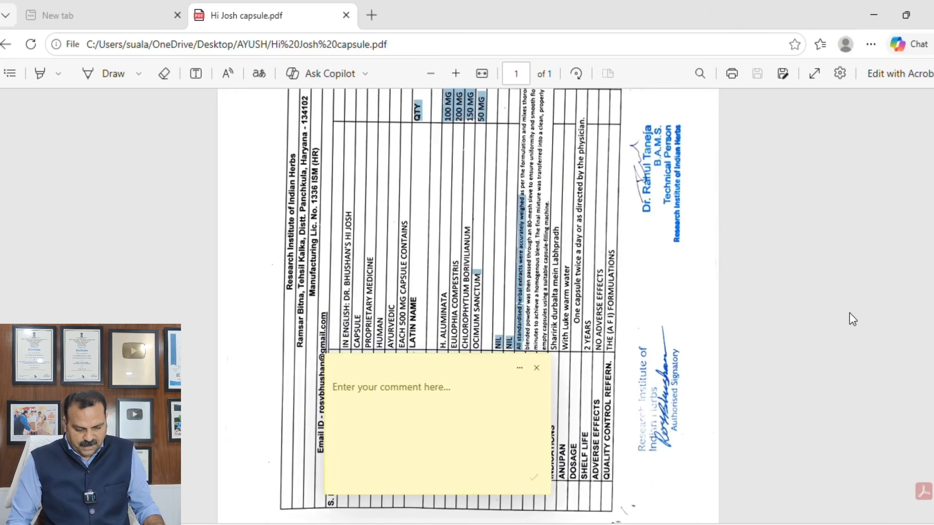
{"action": "left_click", "coordinate": [536, 367]}
{"action": "scroll", "coordinate": [641, 310], "scroll_direction": "up", "scroll_amount": 5}
{"action": "scroll", "coordinate": [641, 310], "scroll_direction": "up", "scroll_amount": 1}
{"action": "left_click", "coordinate": [770, 283]}
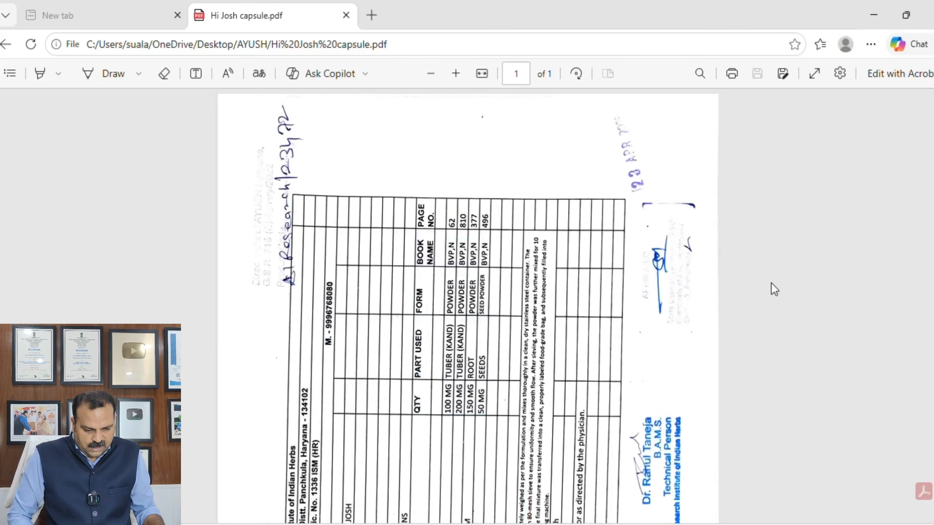
{"action": "key", "text": "alt+Tab"}
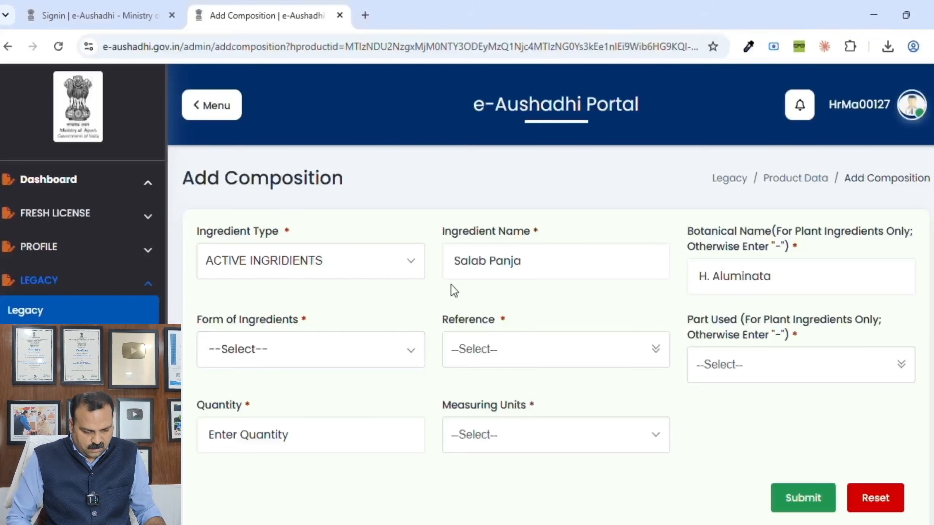
Give Salab Panja the form POWDER and reference Bhava Prakasha, found by searching 'bha'.
{"action": "left_click", "coordinate": [379, 344]}
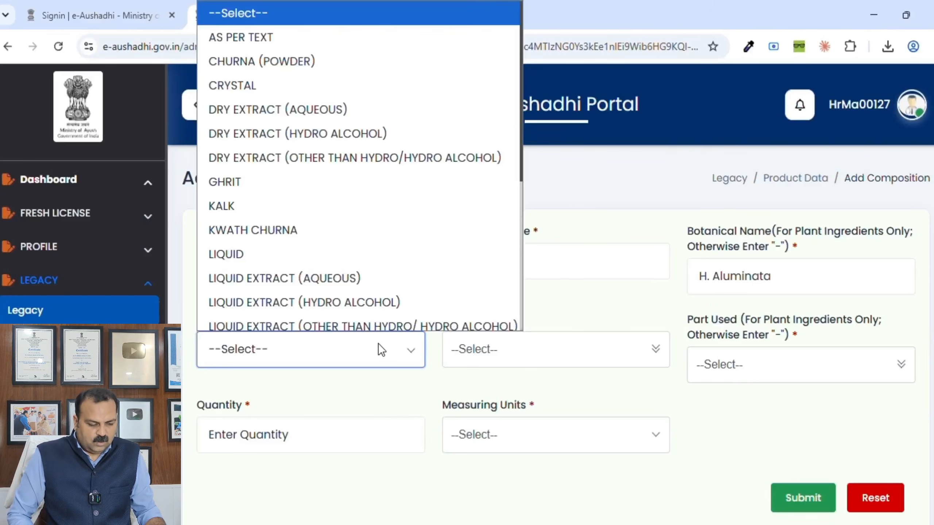
{"action": "key", "text": "p"}
{"action": "key", "text": "Return"}
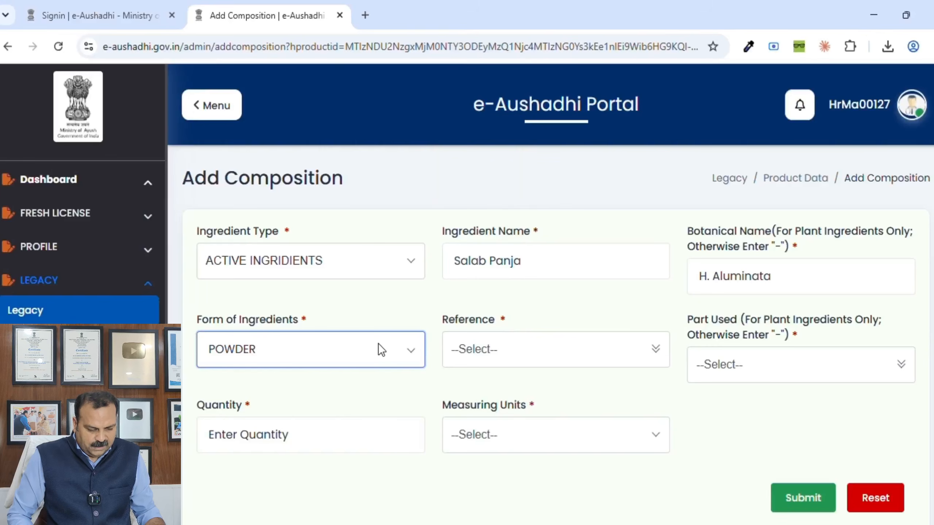
{"action": "left_click", "coordinate": [517, 365]}
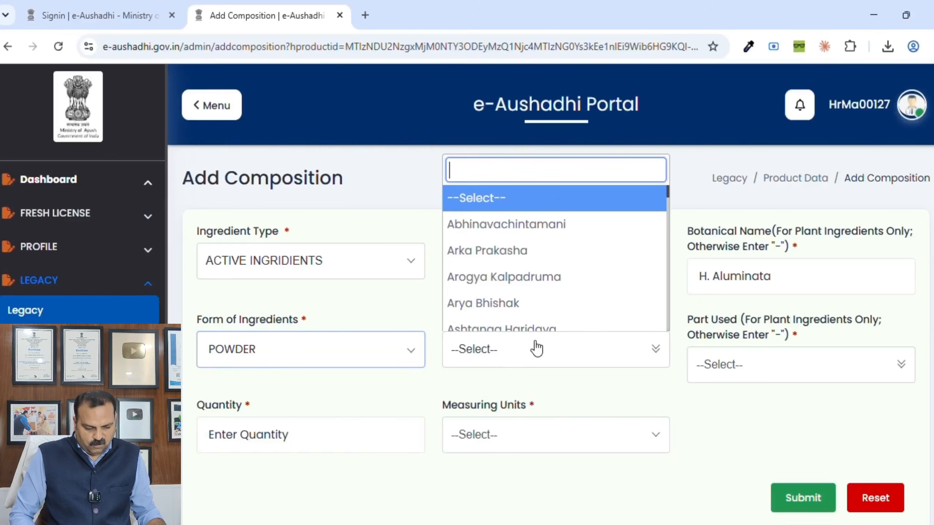
{"action": "type", "text": "bh"}
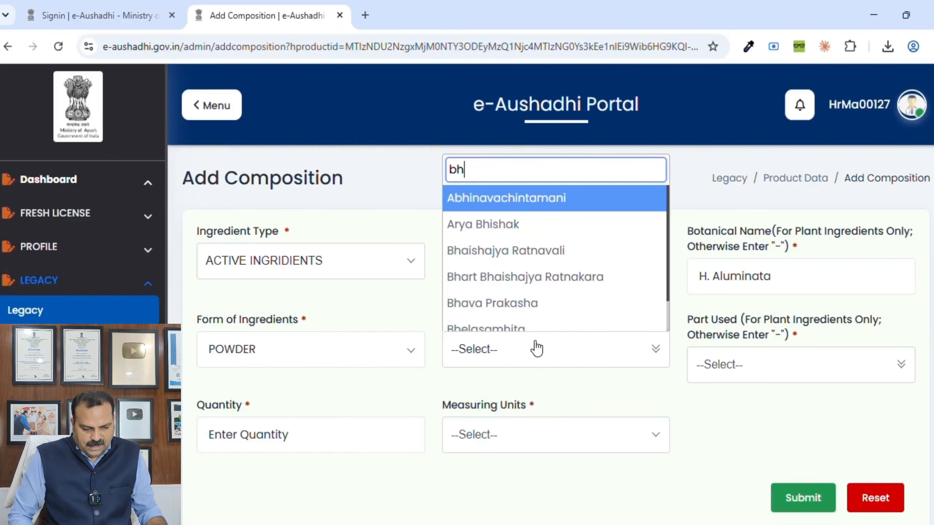
{"action": "type", "text": "a"}
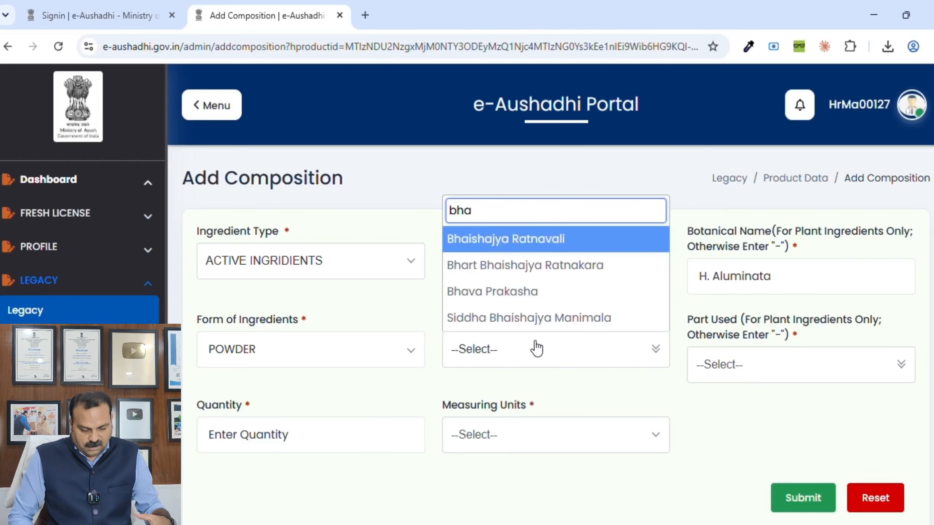
{"action": "left_click", "coordinate": [571, 295]}
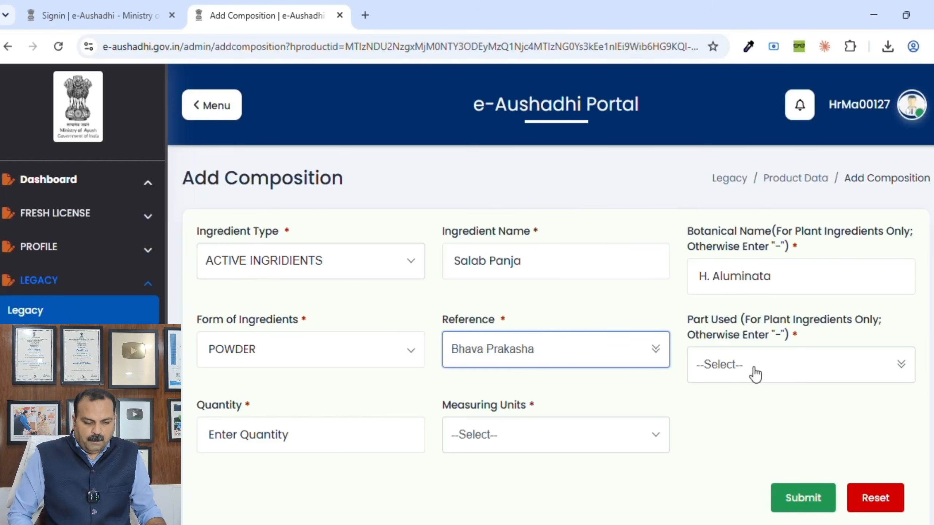
{"action": "key", "text": "alt+Tab"}
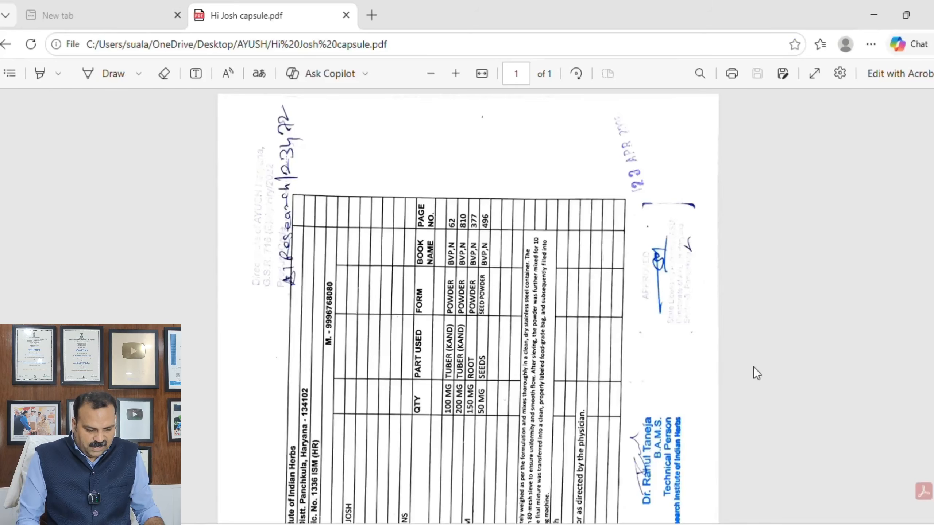
{"action": "key", "text": "alt+Tab"}
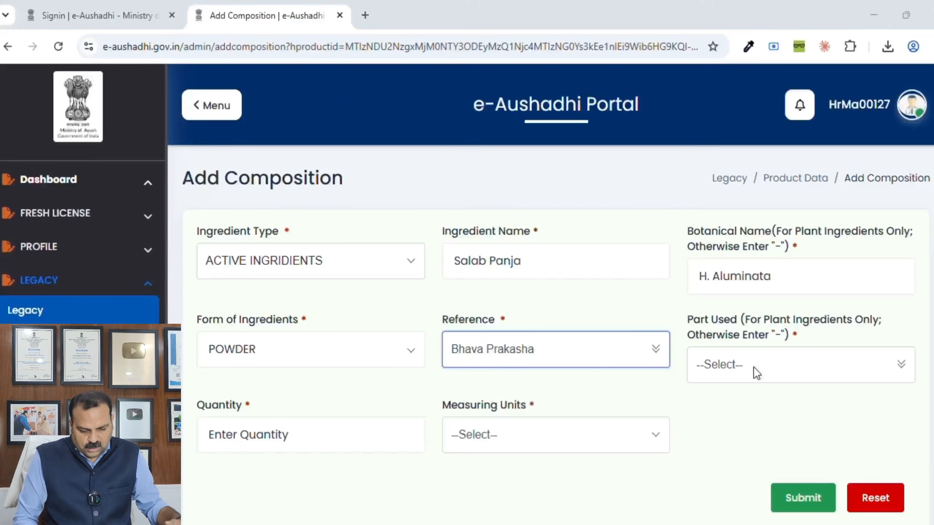
Check the PDF, then search 'tub' and set Salab Panja's Part Used to Tuber.
{"action": "left_click", "coordinate": [754, 369]}
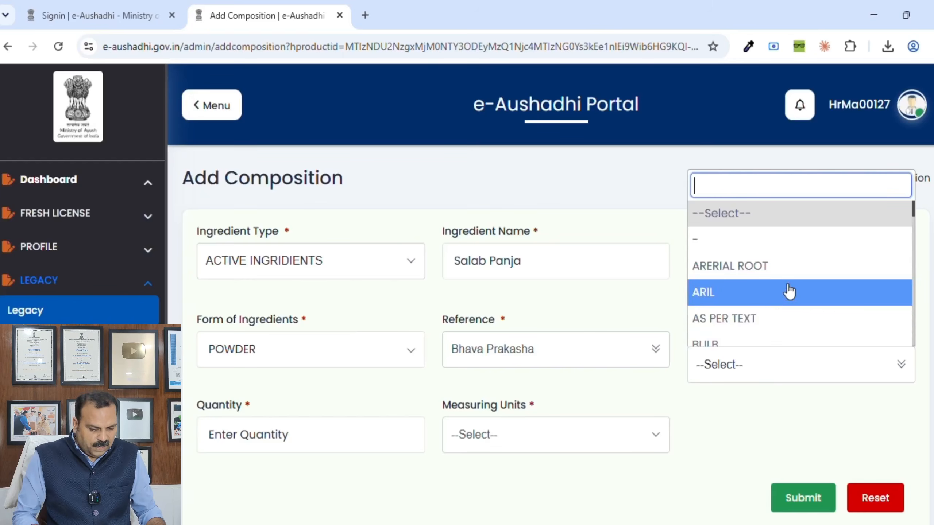
{"action": "scroll", "coordinate": [787, 292], "scroll_direction": "down", "scroll_amount": 2}
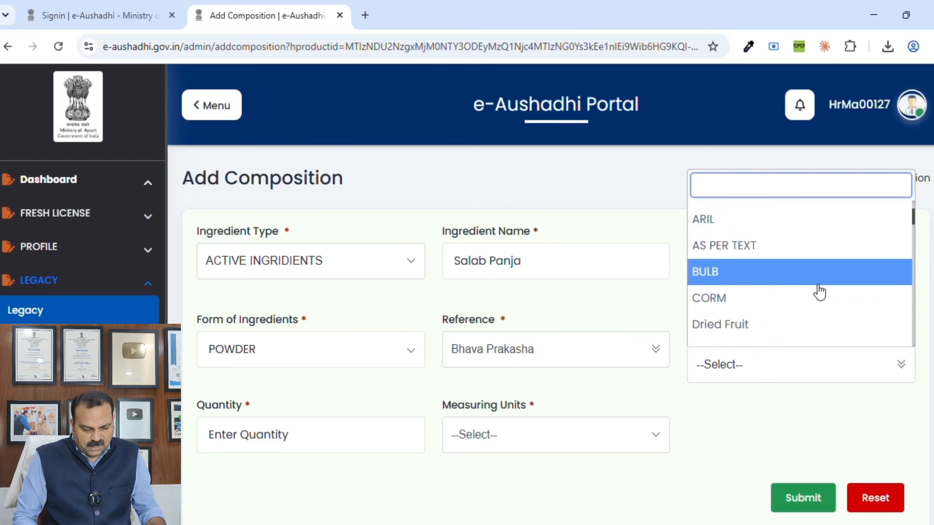
{"action": "scroll", "coordinate": [819, 292], "scroll_direction": "down", "scroll_amount": 2}
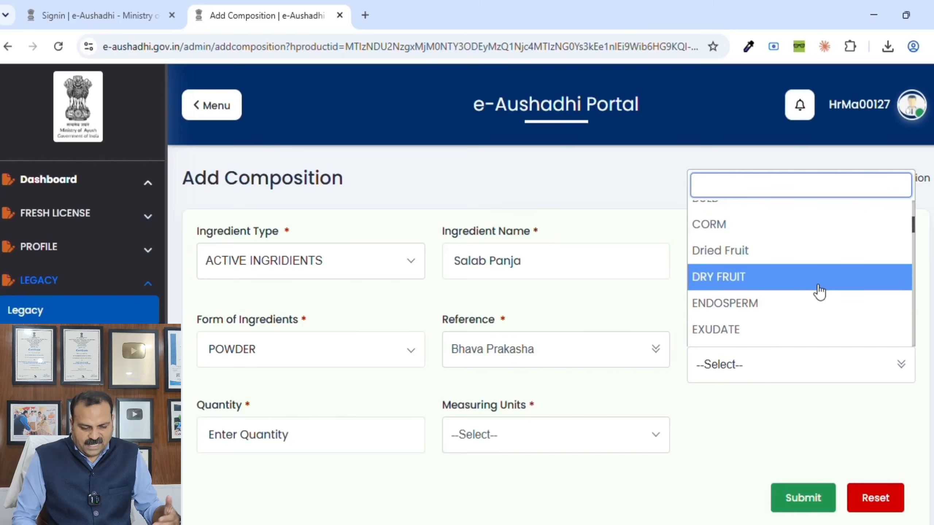
{"action": "scroll", "coordinate": [814, 290], "scroll_direction": "down", "scroll_amount": 2}
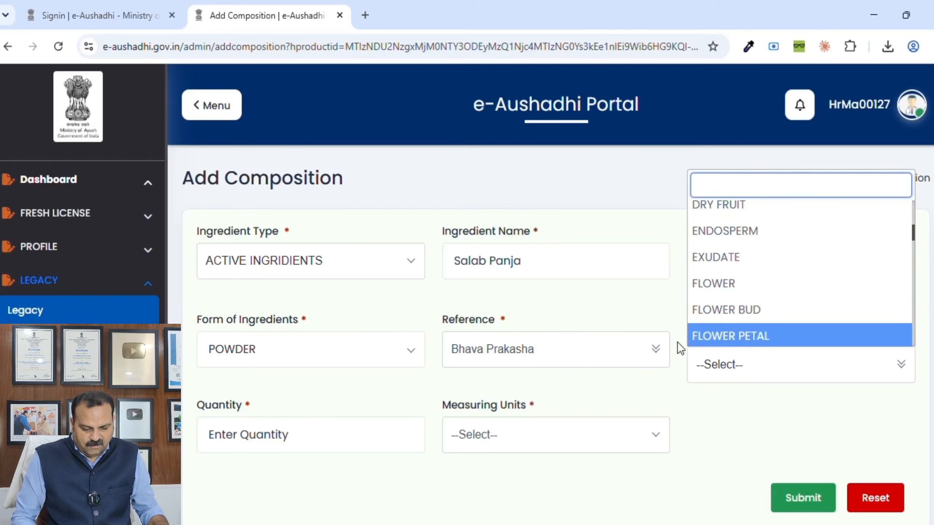
{"action": "scroll", "coordinate": [812, 283], "scroll_direction": "down", "scroll_amount": 2}
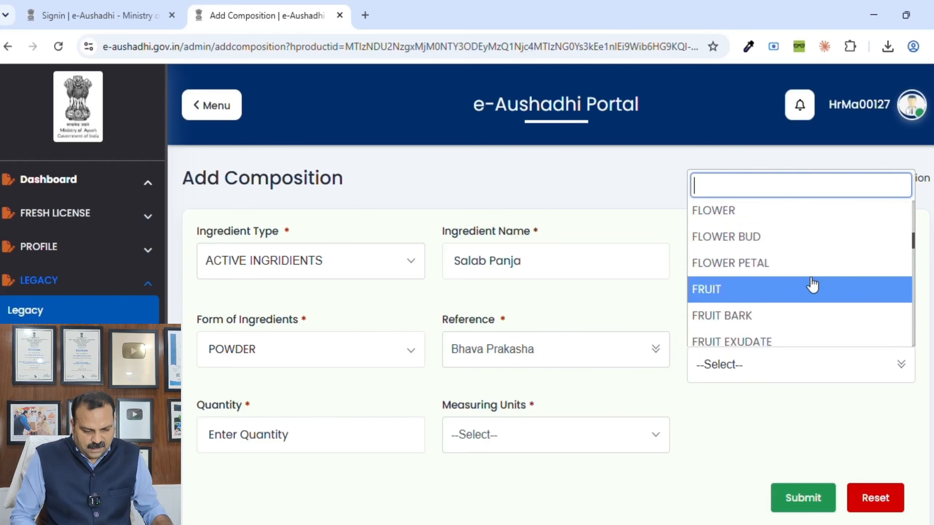
{"action": "scroll", "coordinate": [812, 283], "scroll_direction": "down", "scroll_amount": 2}
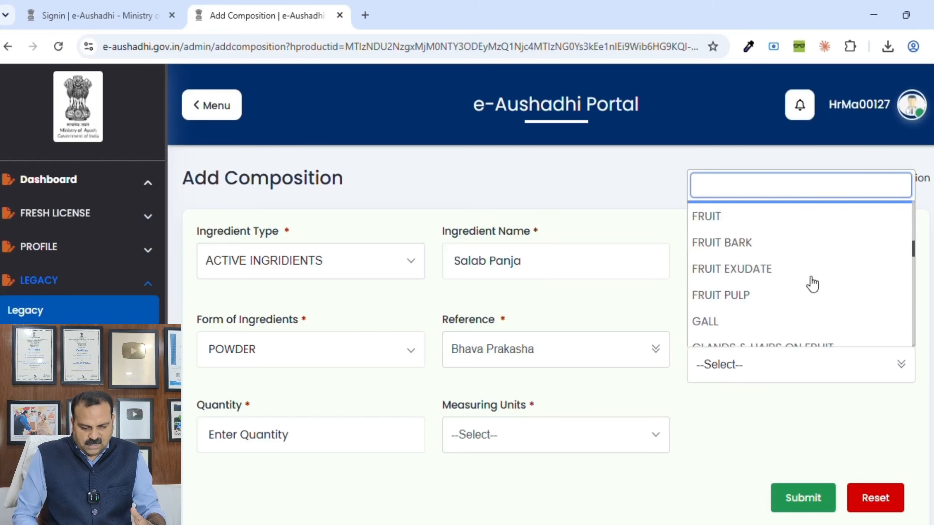
{"action": "key", "text": "alt+Tab"}
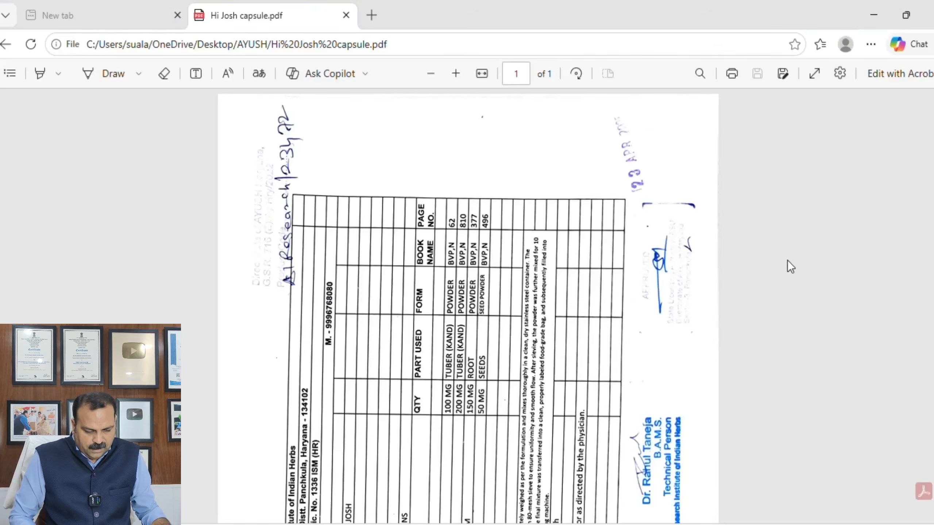
{"action": "key", "text": "alt+Tab"}
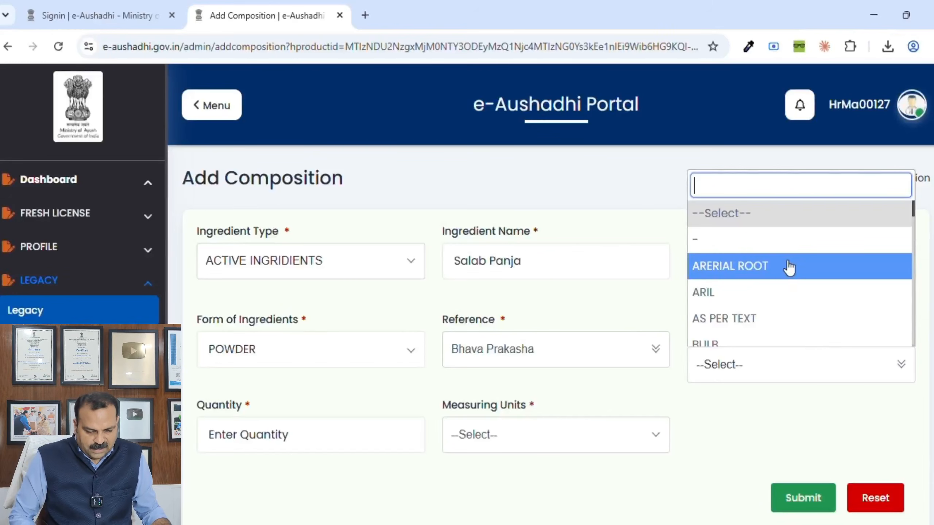
{"action": "type", "text": "tub"}
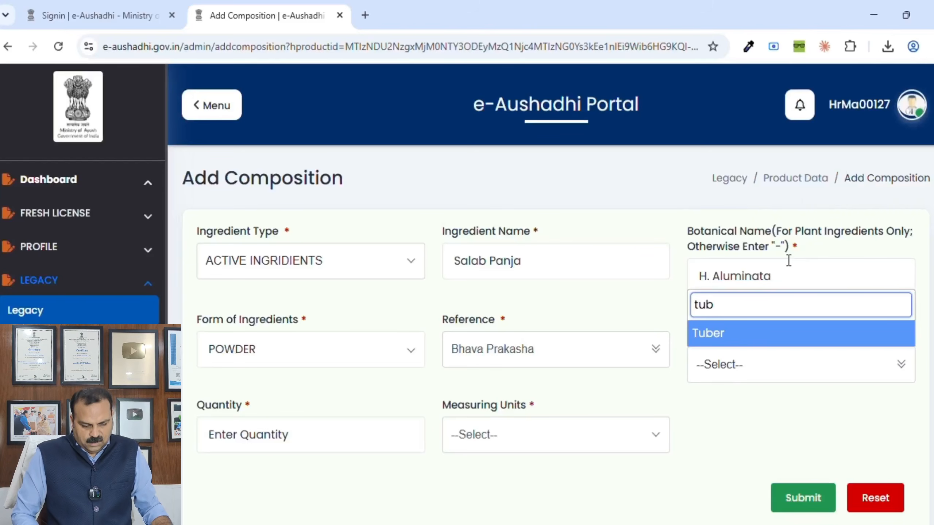
{"action": "left_click", "coordinate": [787, 336]}
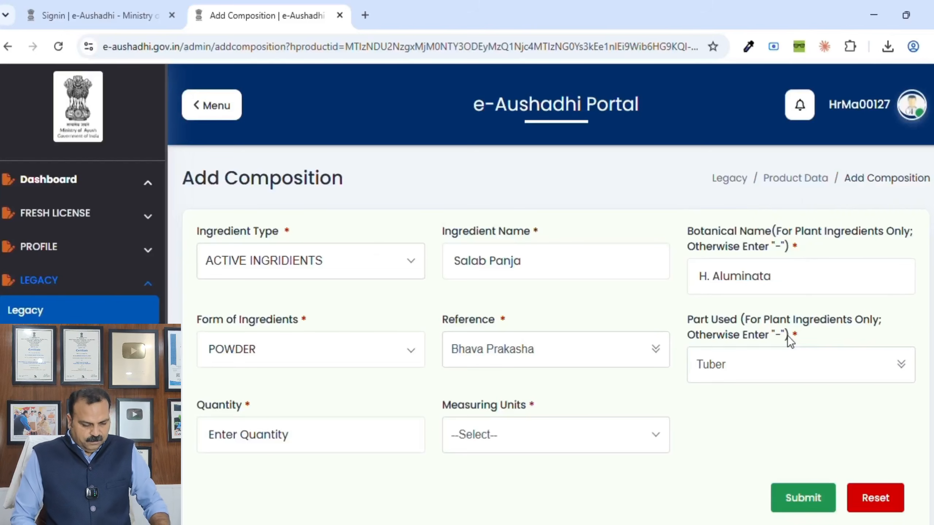
{"action": "left_click", "coordinate": [381, 436]}
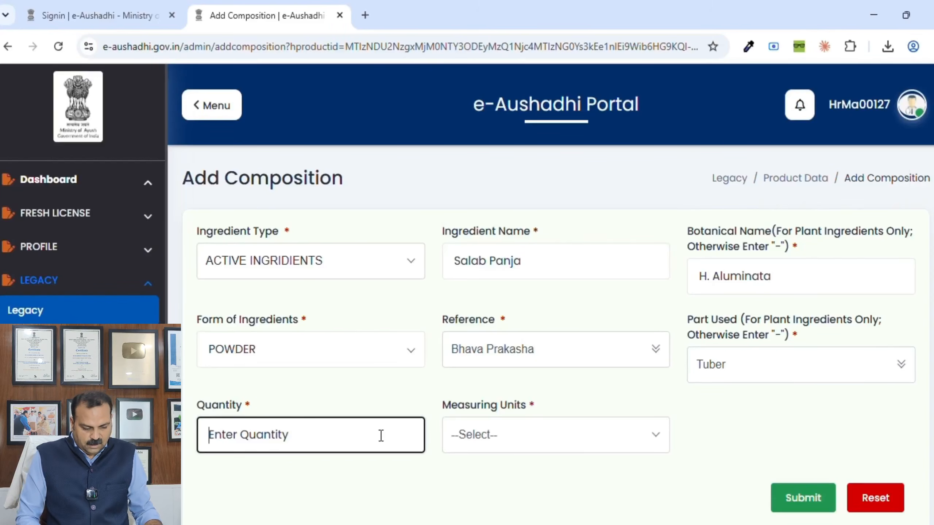
Enter a quantity of 100 with MG as the measuring unit, checking the PDF first.
{"action": "key", "text": "alt+Tab"}
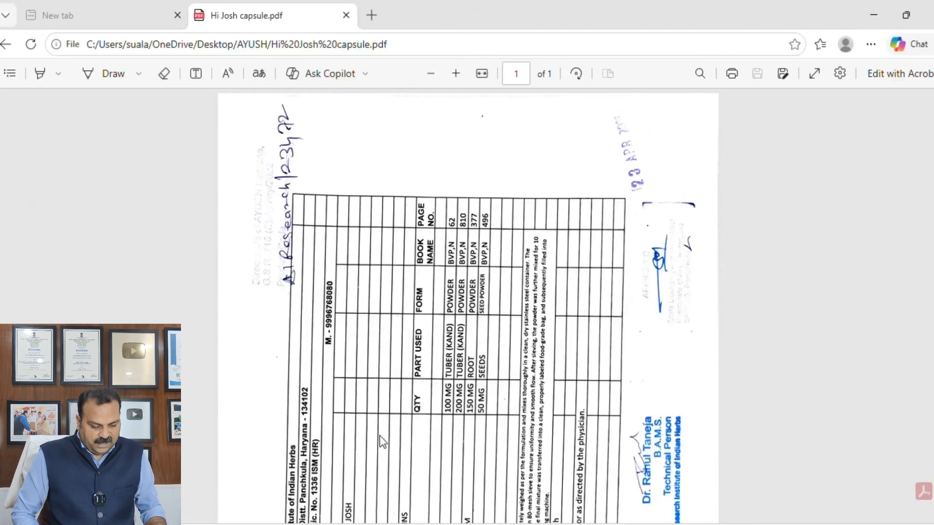
{"action": "scroll", "coordinate": [380, 435], "scroll_direction": "down", "scroll_amount": 3}
{"action": "key", "text": "alt+Tab"}
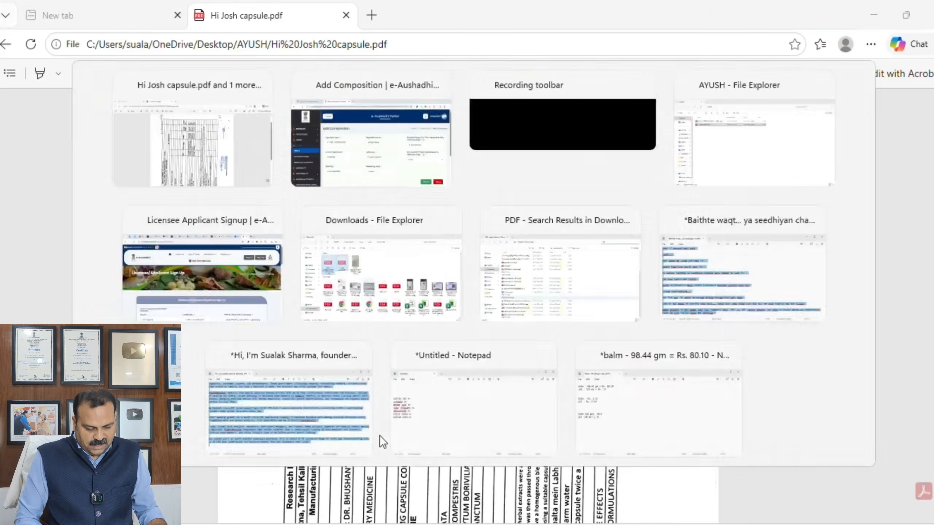
{"action": "type", "text": "100"}
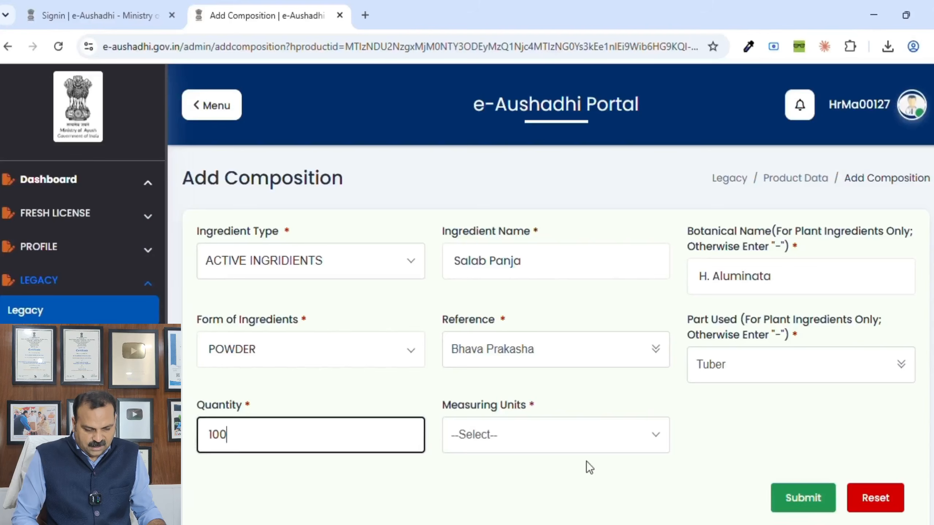
{"action": "left_click", "coordinate": [613, 434]}
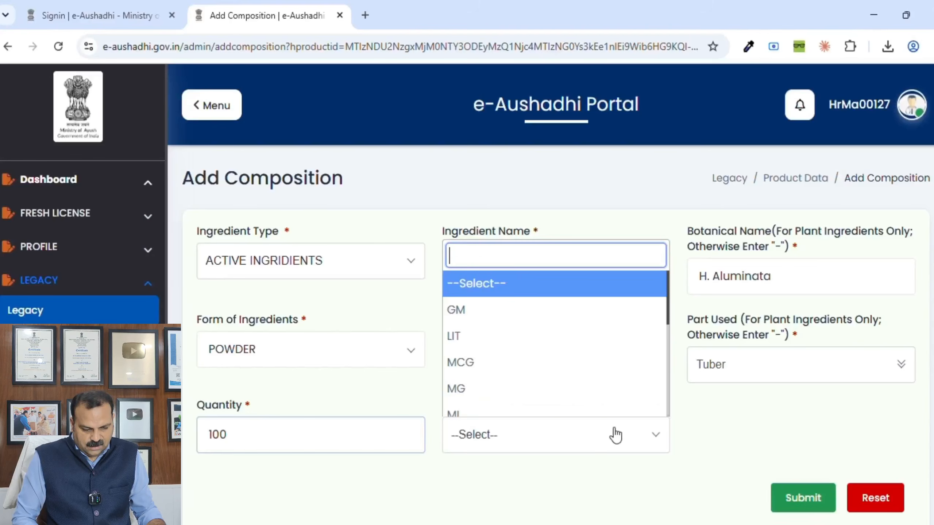
{"action": "left_click", "coordinate": [567, 390]}
Submit the Salab Panja entry and dismiss the Data Saved Successfully message.
{"action": "scroll", "coordinate": [694, 426], "scroll_direction": "down", "scroll_amount": 2}
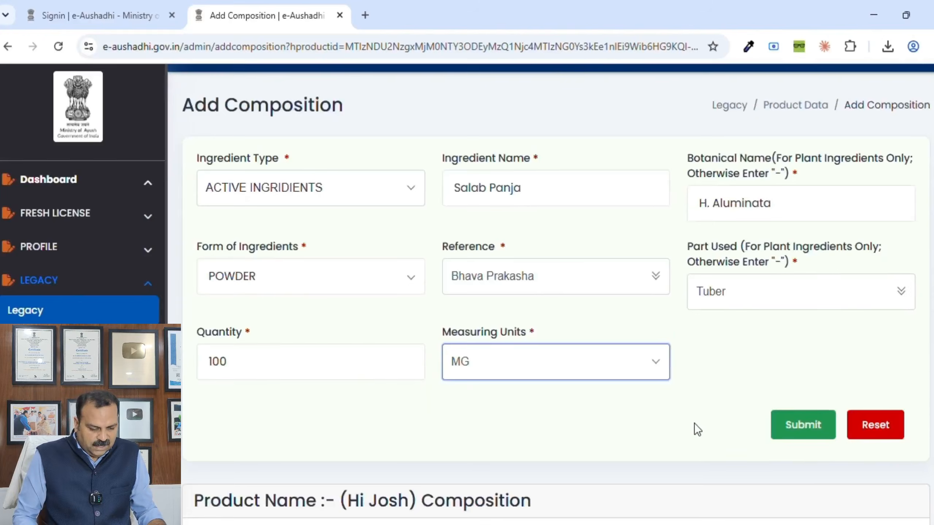
{"action": "scroll", "coordinate": [695, 423], "scroll_direction": "down", "scroll_amount": 4}
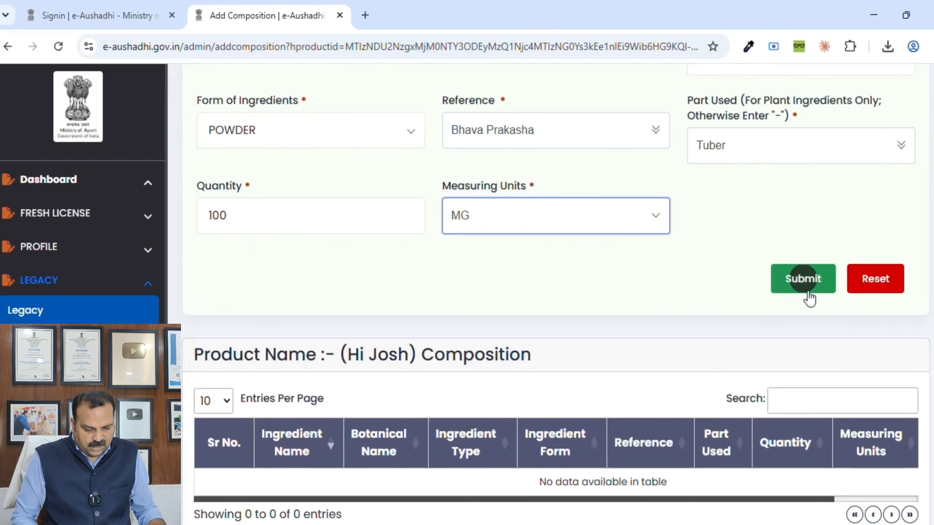
{"action": "left_click", "coordinate": [804, 289]}
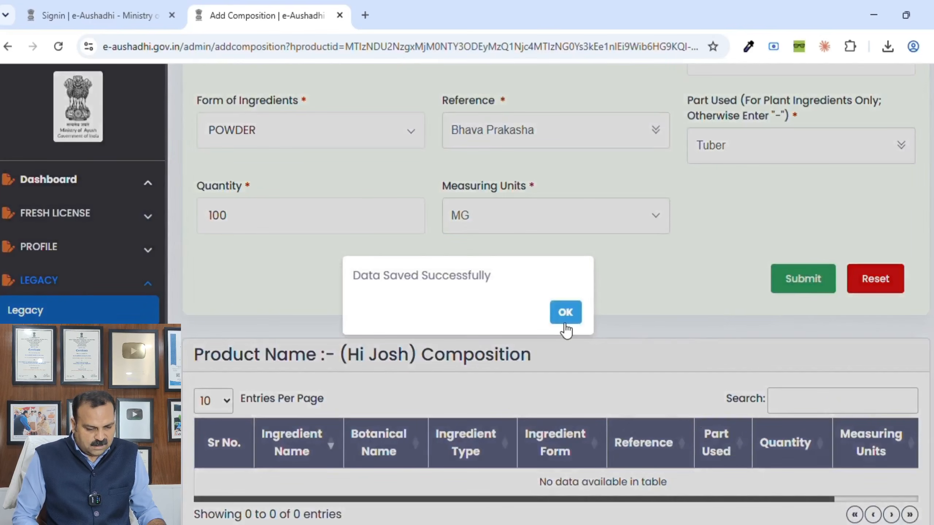
{"action": "left_click", "coordinate": [565, 327]}
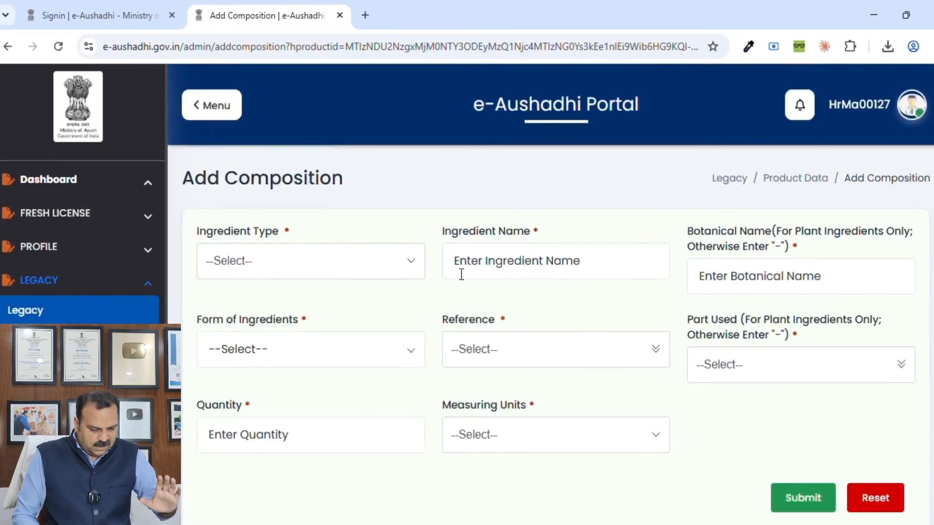
{"action": "left_click", "coordinate": [383, 270]}
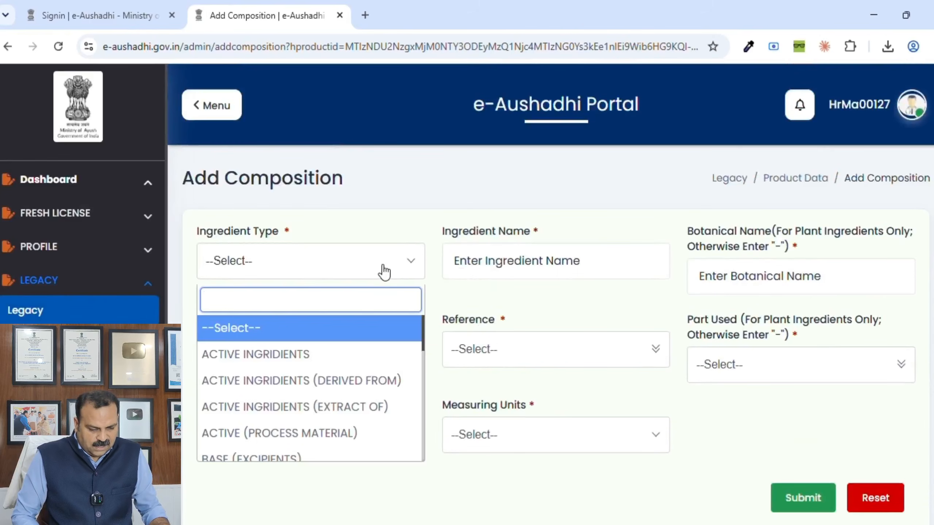
Choose ACTIVE INGRIDIENTS as ingredient type and enter 'Salam Mishri' as the ingredient name.
{"action": "left_click", "coordinate": [384, 355]}
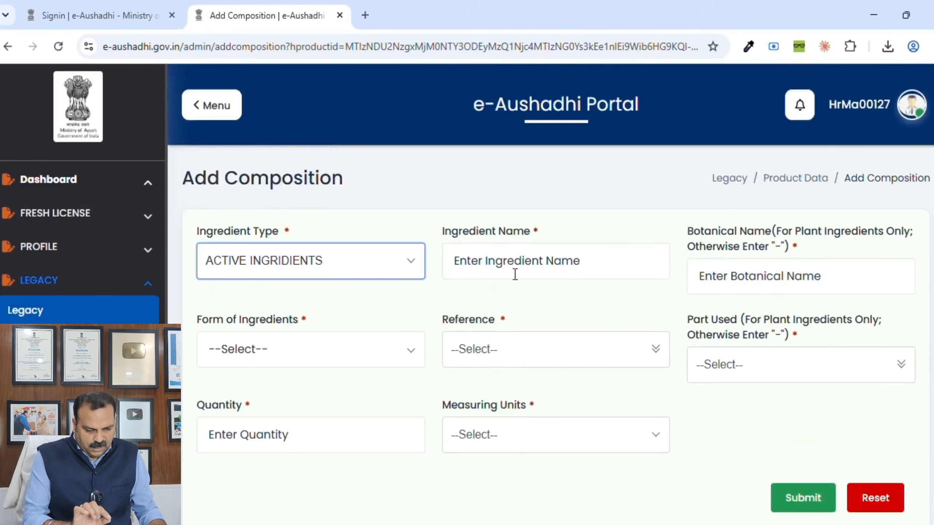
{"action": "left_click", "coordinate": [543, 264]}
{"action": "key", "text": "alt+Tab"}
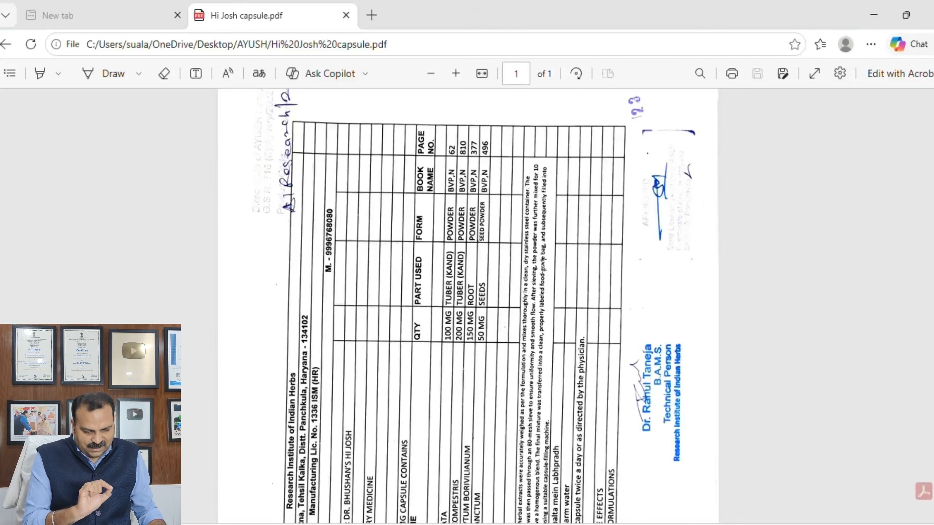
{"action": "scroll", "coordinate": [543, 263], "scroll_direction": "down", "scroll_amount": 5}
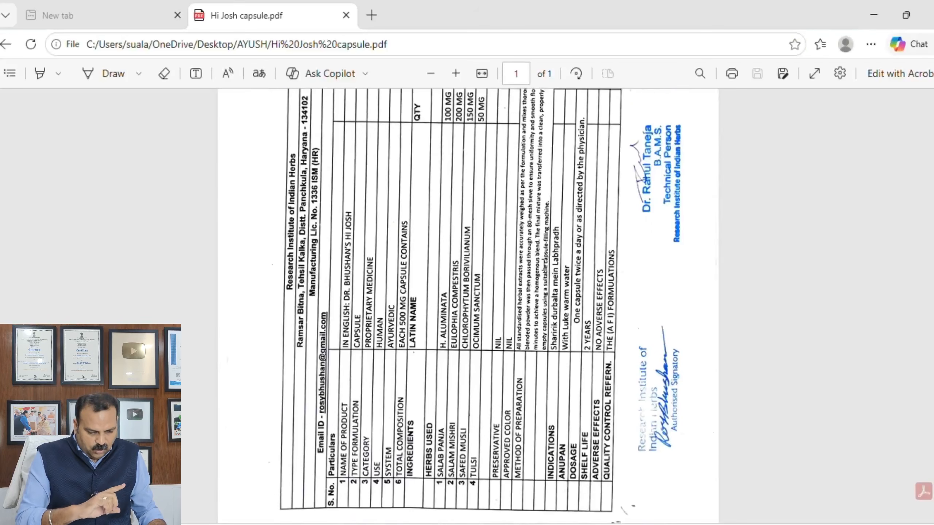
{"action": "key", "text": "alt+Tab"}
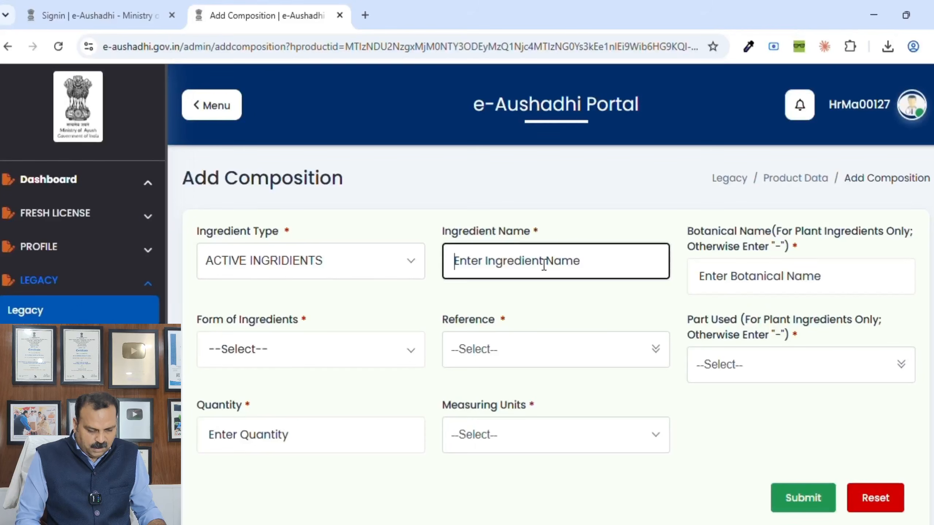
{"action": "type", "text": "Salam "}
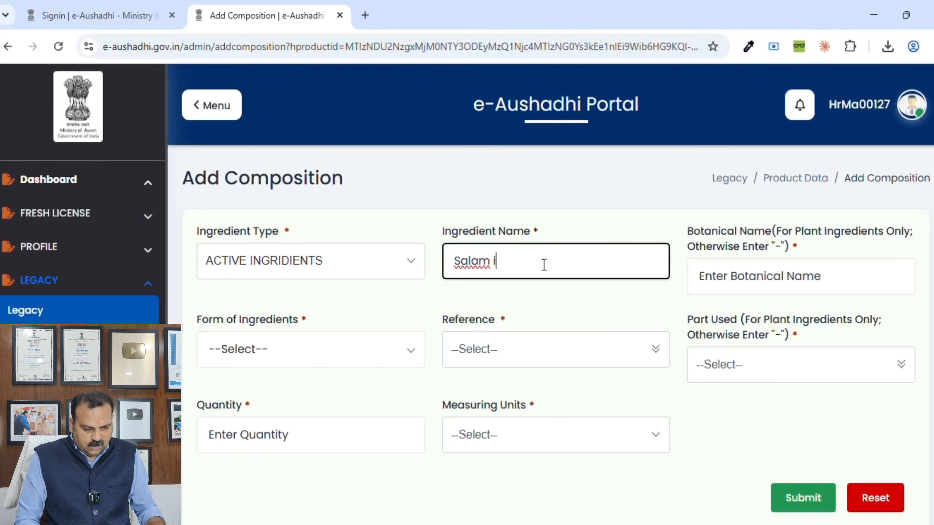
{"action": "type", "text": "Mi"}
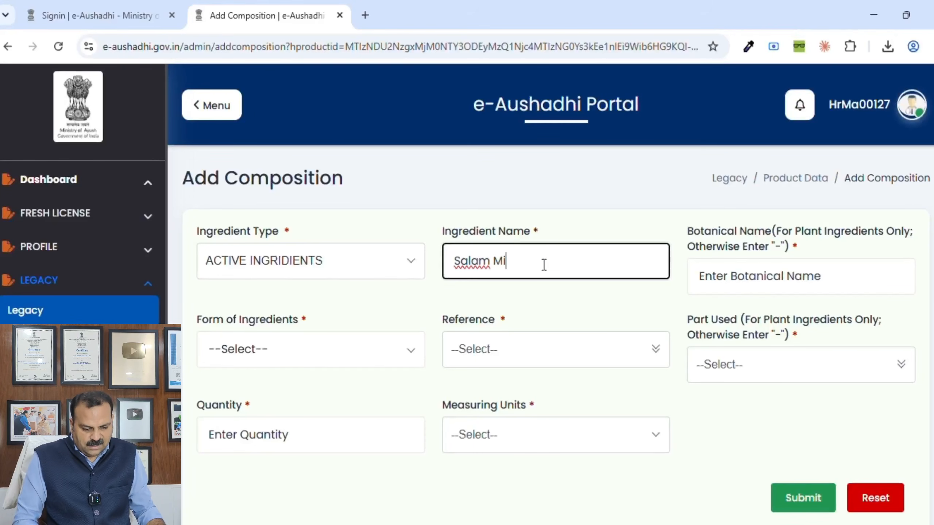
{"action": "type", "text": "shri"}
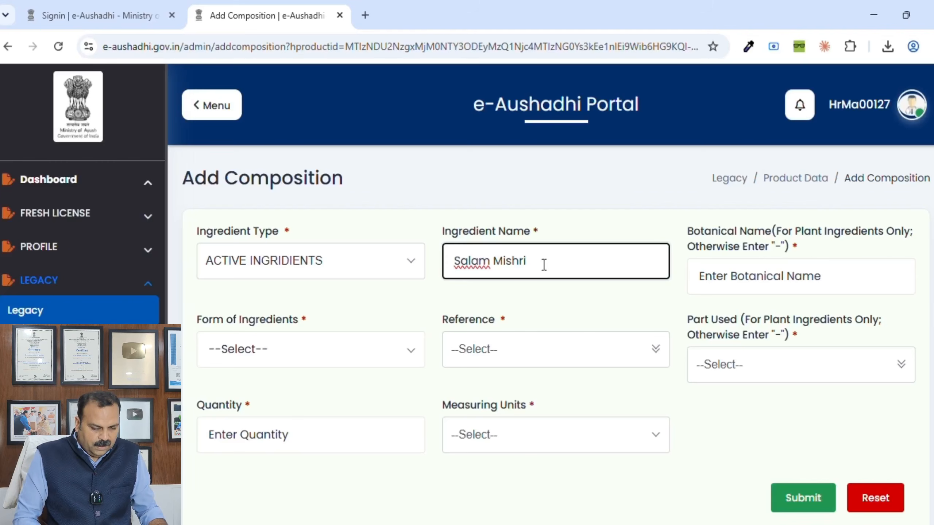
Enter 'Eulophia Compestris' as the botanical name, copied from the PDF.
{"action": "key", "text": "Tab"}
{"action": "key", "text": "alt+Tab"}
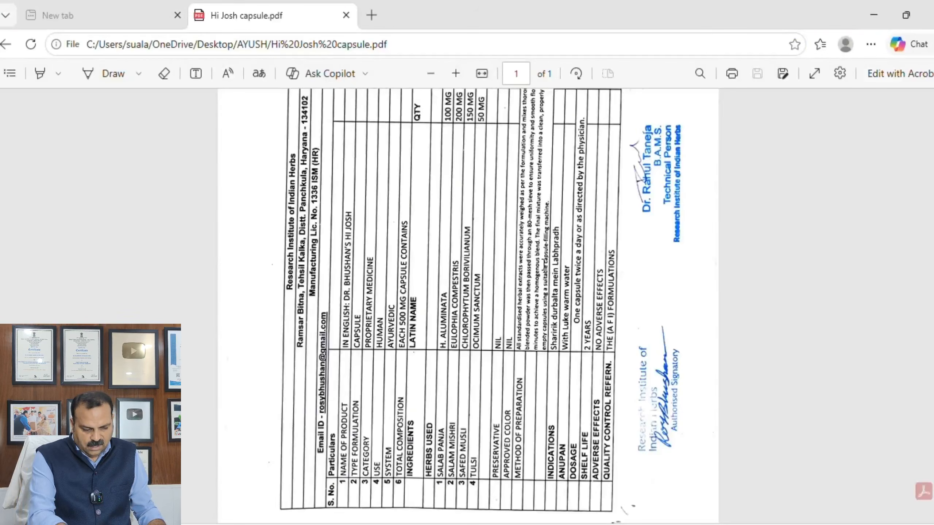
{"action": "key", "text": "alt+Tab"}
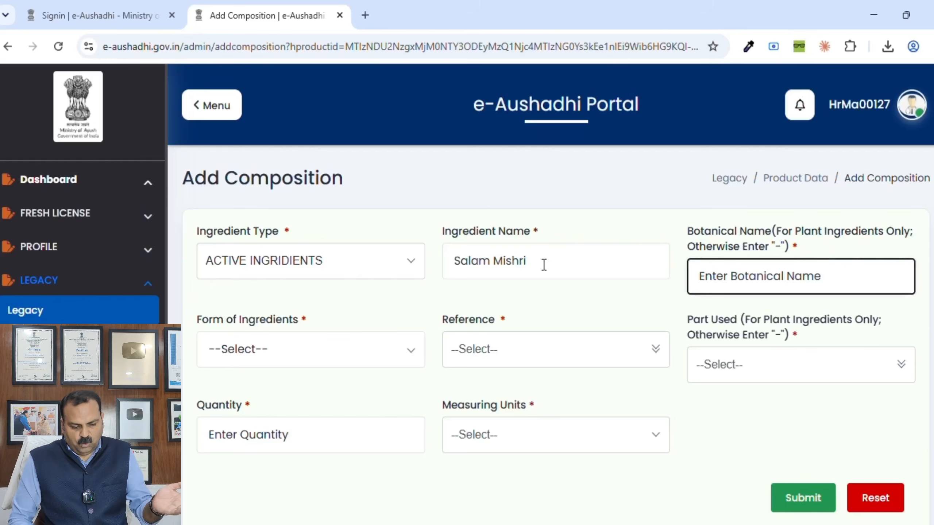
{"action": "type", "text": "Eulophia"}
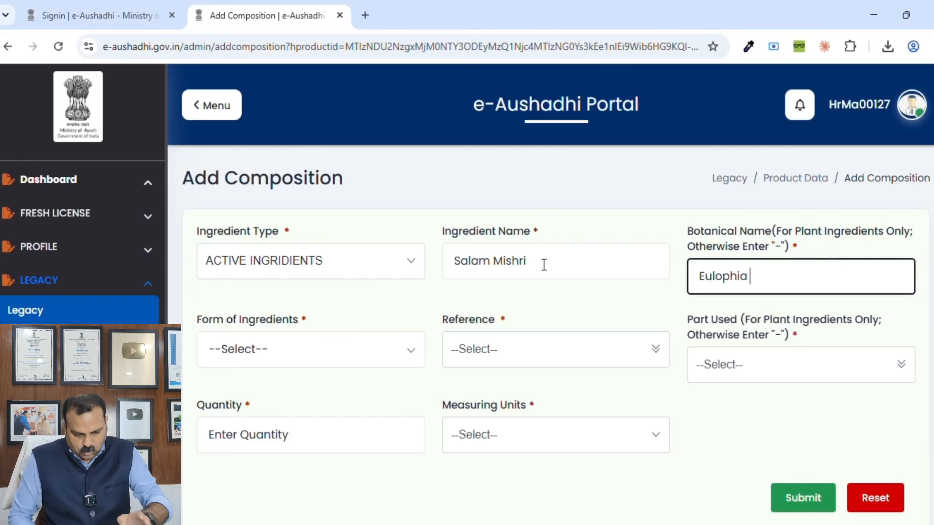
{"action": "key", "text": "alt+Tab"}
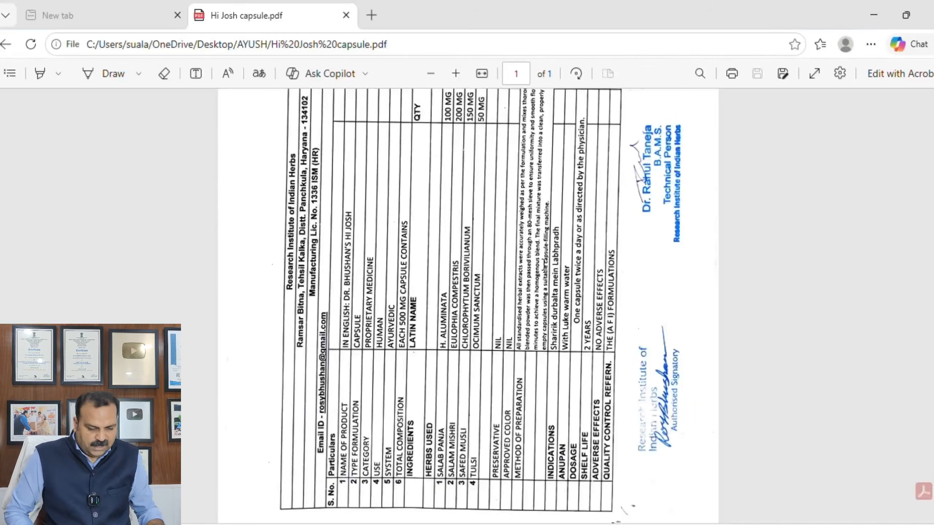
{"action": "key", "text": "alt+Tab"}
{"action": "type", "text": "C"}
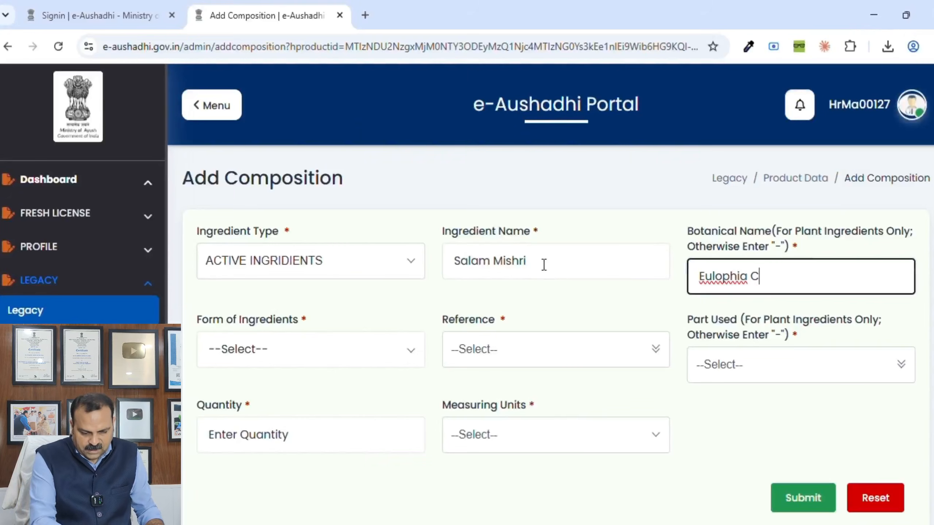
{"action": "type", "text": "ompestris"}
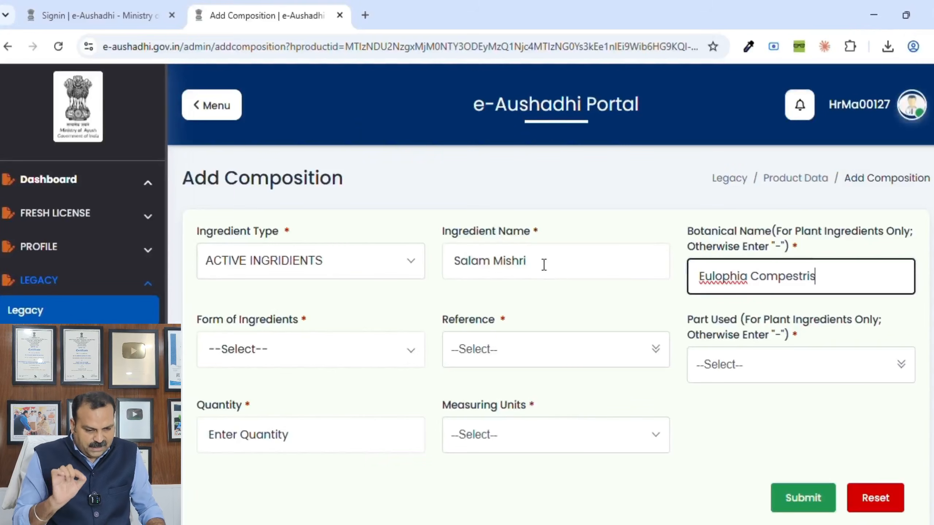
Set Form of Ingredients to POWDER after checking the PDF.
{"action": "key", "text": "Tab"}
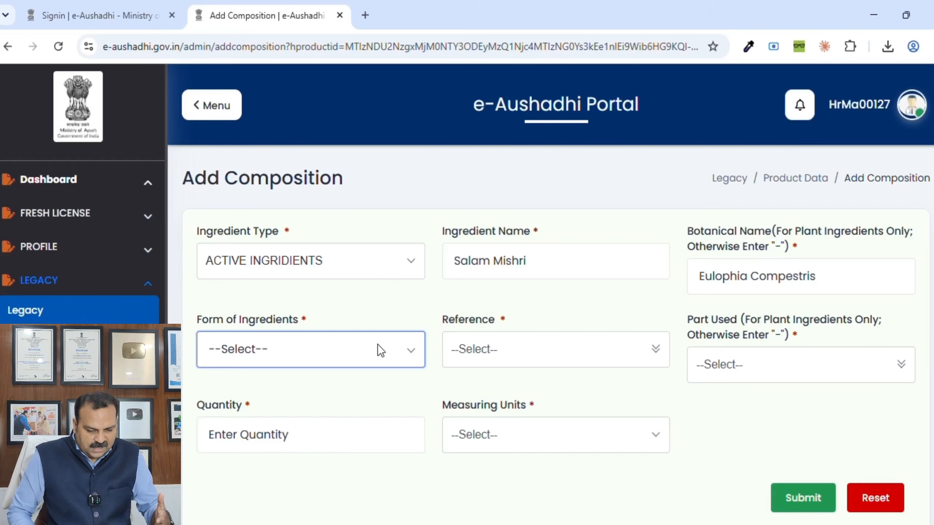
{"action": "key", "text": "alt+Tab"}
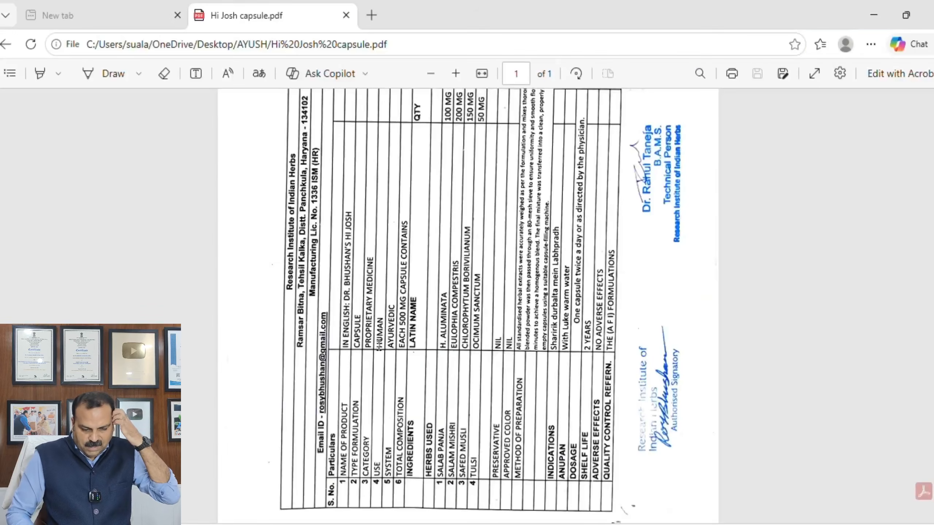
{"action": "scroll", "coordinate": [378, 344], "scroll_direction": "up", "scroll_amount": 4}
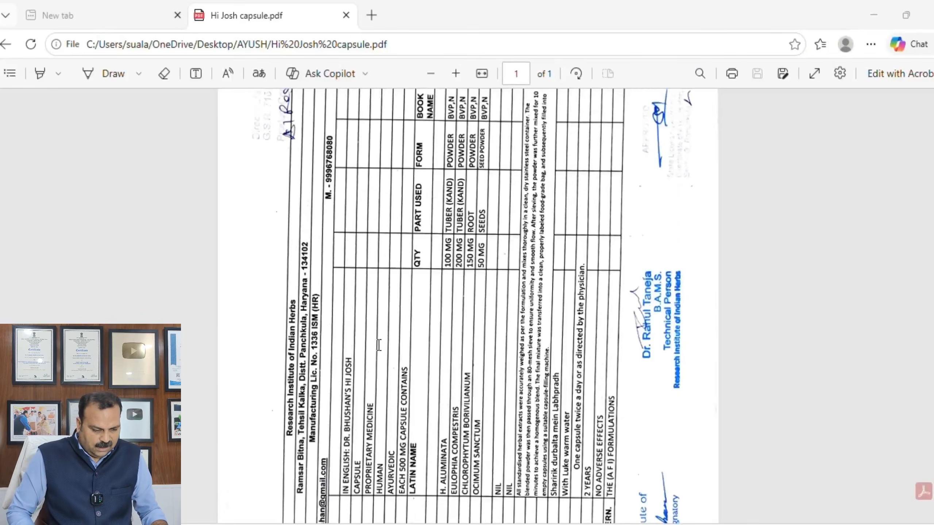
{"action": "key", "text": "alt+Tab"}
{"action": "left_click", "coordinate": [378, 347]}
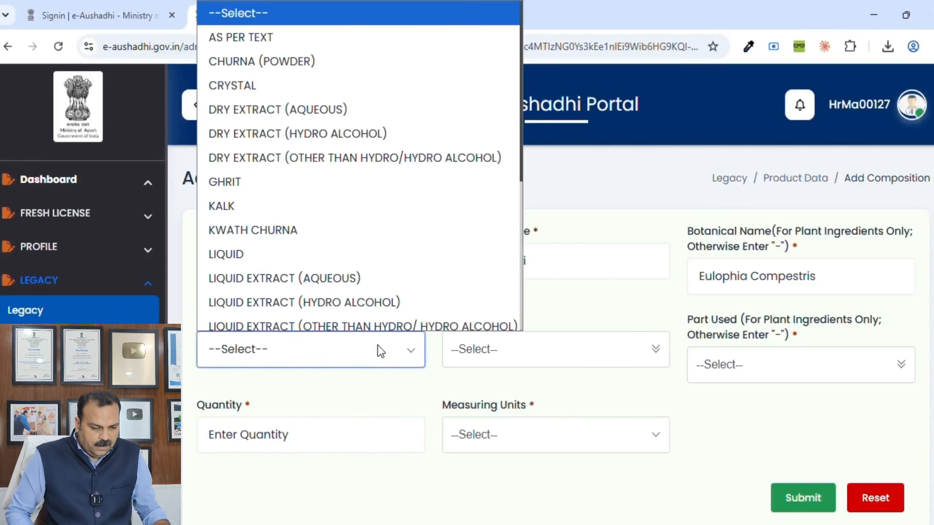
{"action": "key", "text": "p"}
{"action": "key", "text": "Return"}
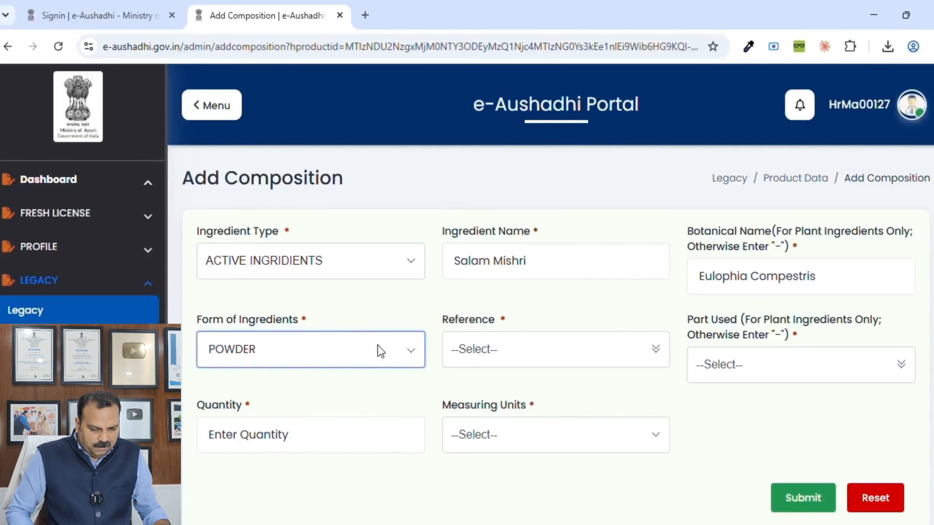
{"action": "left_click", "coordinate": [474, 359]}
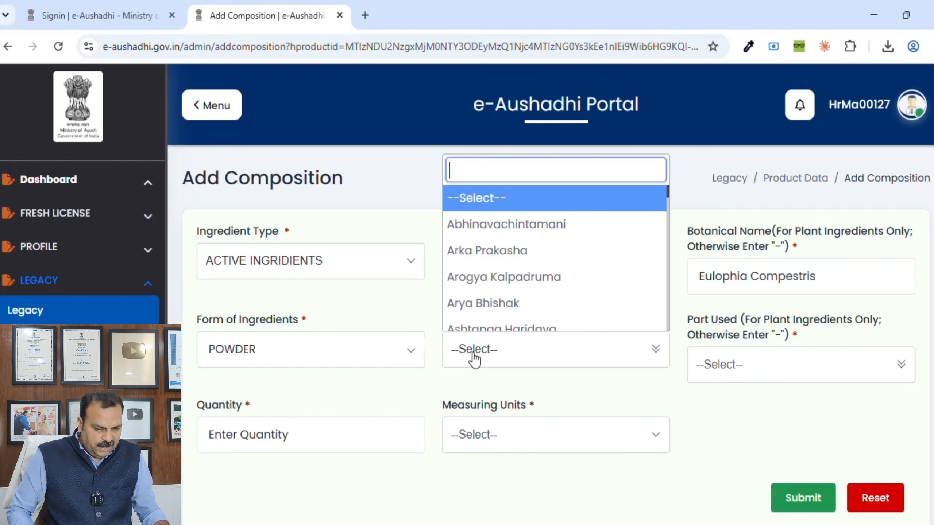
Start a new ACTIVE INGRIDIENTS entry with 'Tulsi' as the ingredient name.
{"action": "type", "text": "bhav"}
{"action": "left_click", "coordinate": [353, 276]}
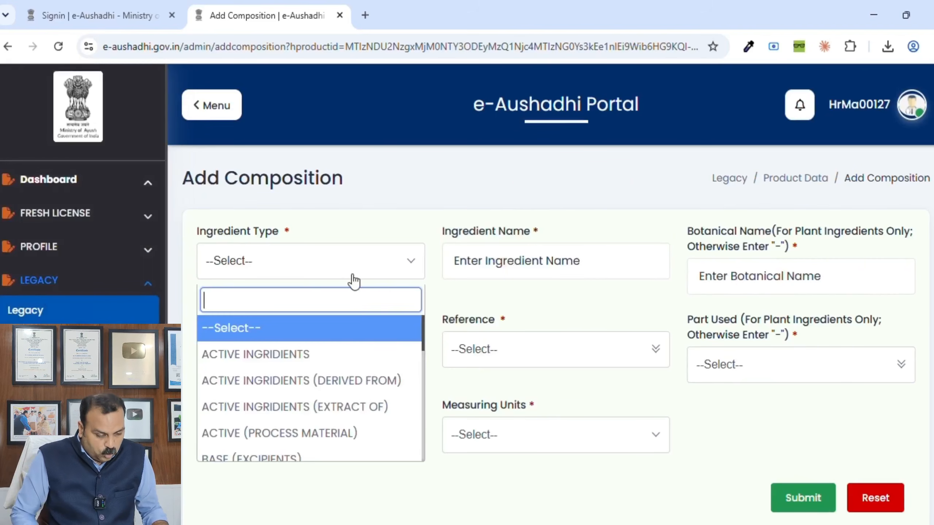
{"action": "left_click", "coordinate": [355, 354]}
{"action": "left_click", "coordinate": [524, 261]}
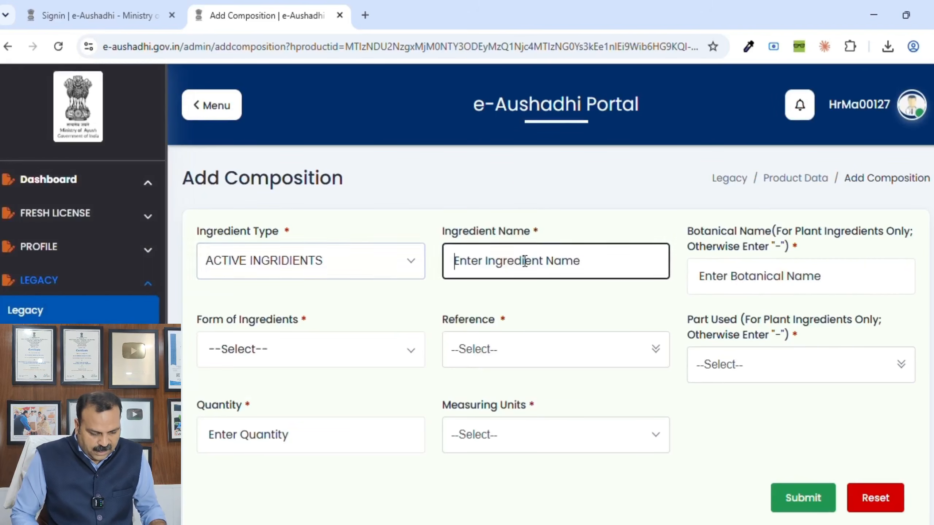
{"action": "type", "text": "Tusli"}
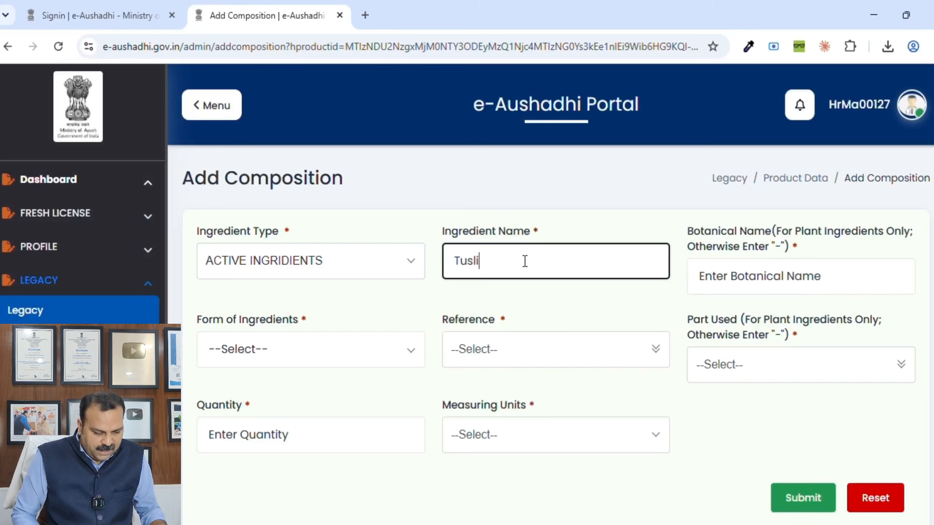
{"action": "key", "text": "BackSpace"}
{"action": "key", "text": "BackSpace"}
{"action": "key", "text": "BackSpace"}
{"action": "type", "text": "lsi"}
{"action": "key", "text": "Tab"}
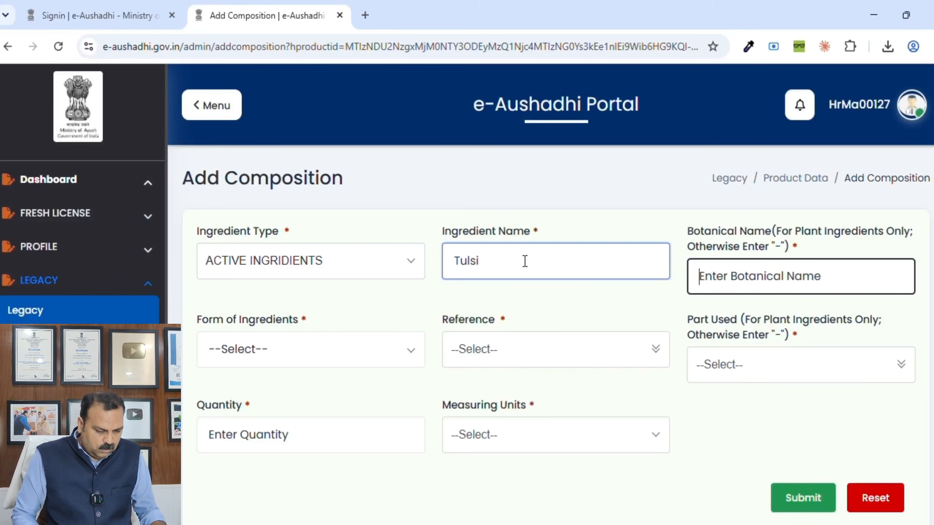
Enter 'Ocimum Sanctum' as Tulsi's botanical name, looked up in the PDF.
{"action": "key", "text": "alt+Tab"}
{"action": "scroll", "coordinate": [524, 263], "scroll_direction": "down", "scroll_amount": 5}
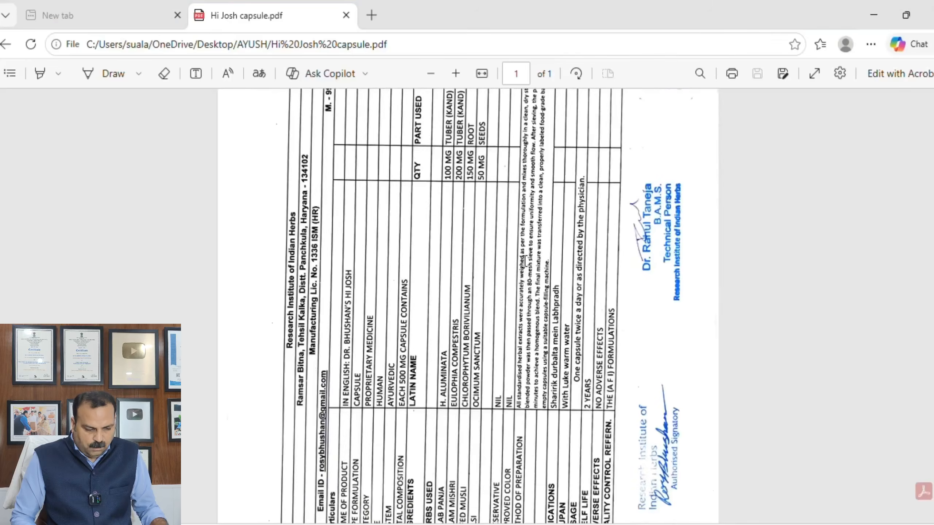
{"action": "key", "text": "alt+Tab"}
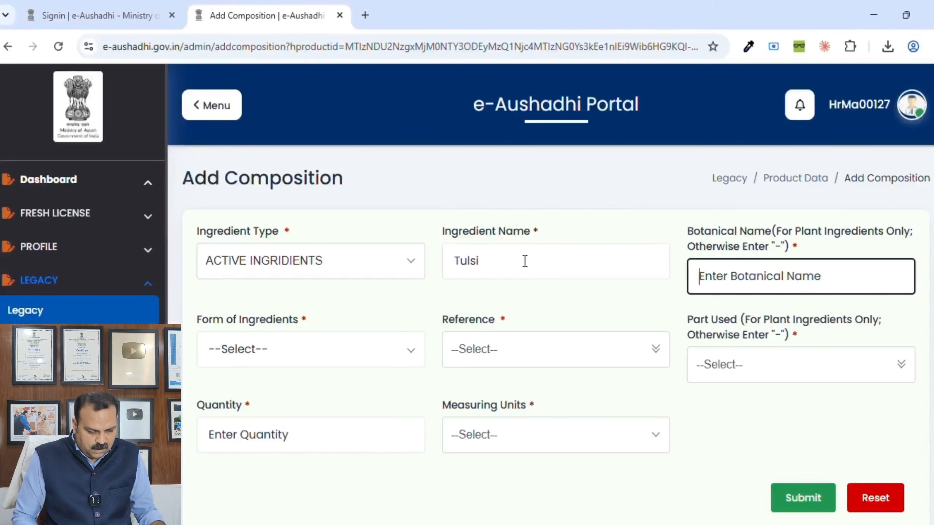
{"action": "type", "text": "O"}
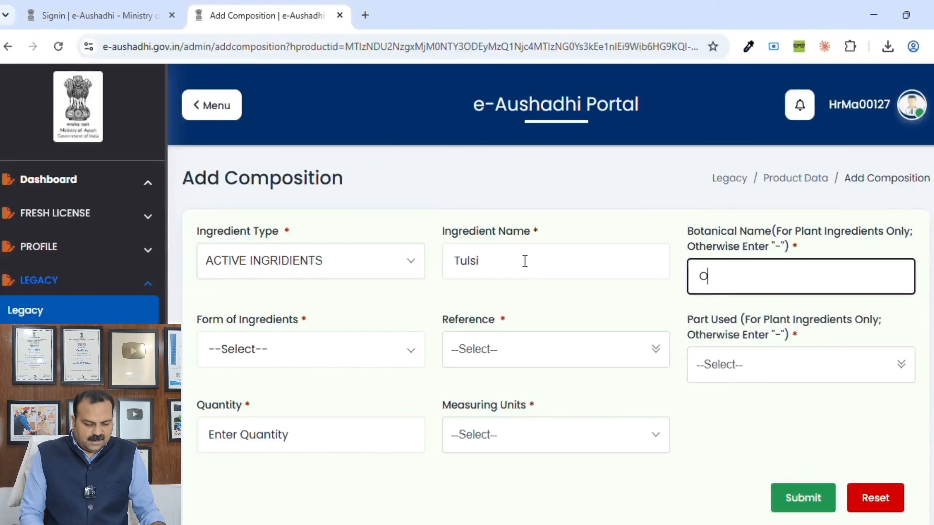
{"action": "type", "text": "cimum Sanctum"}
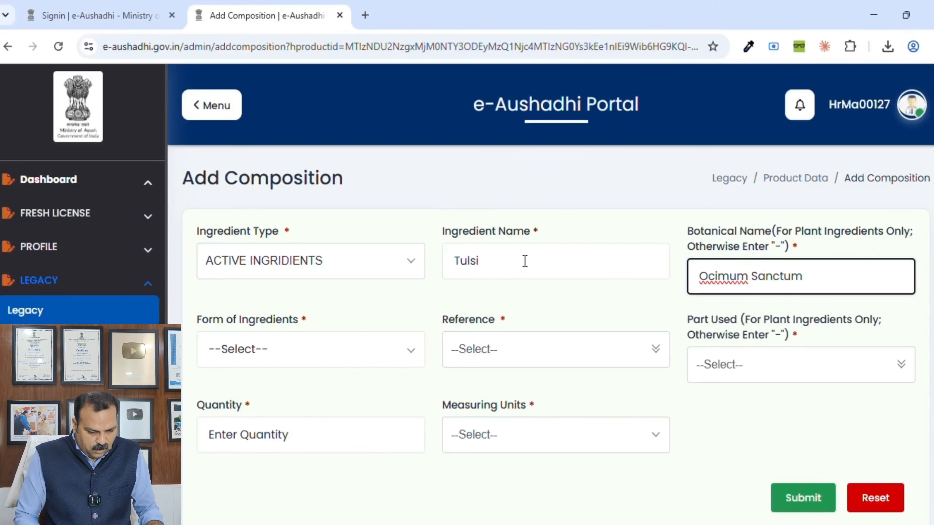
{"action": "key", "text": "Tab"}
{"action": "key", "text": "alt+Tab"}
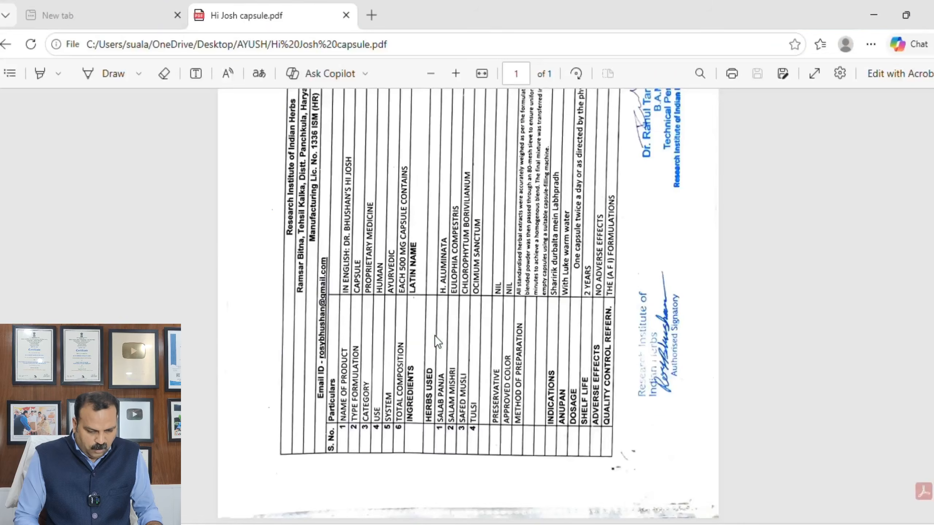
{"action": "scroll", "coordinate": [448, 302], "scroll_direction": "up", "scroll_amount": 2}
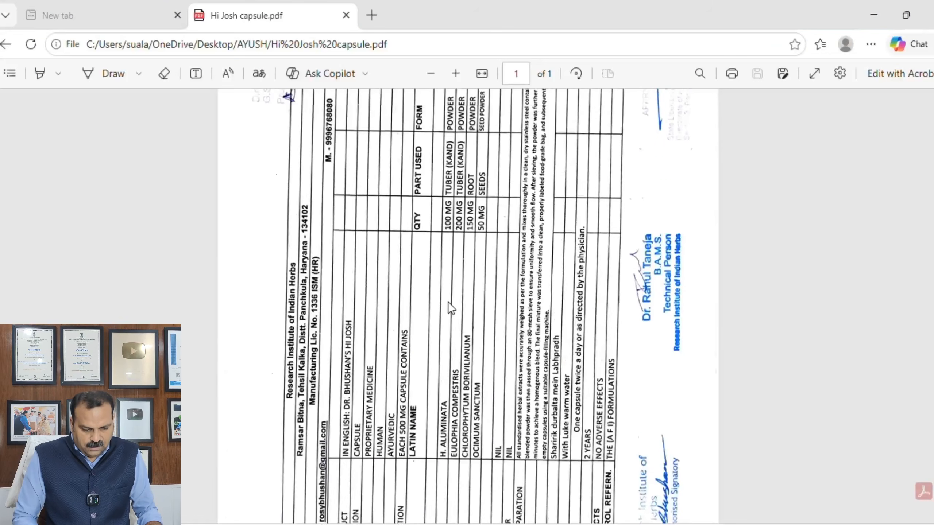
{"action": "key", "text": "alt+Tab"}
Browse the Form of Ingredients options (SEMISOLID, WET EXTRACT (AQUEOUS)), leaving SOLID selected.
{"action": "left_click", "coordinate": [325, 353]}
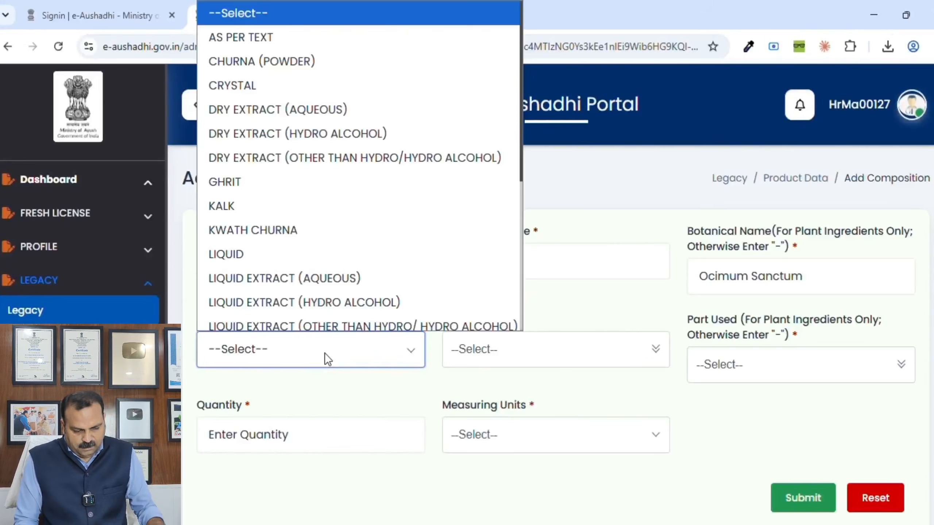
{"action": "key", "text": "s"}
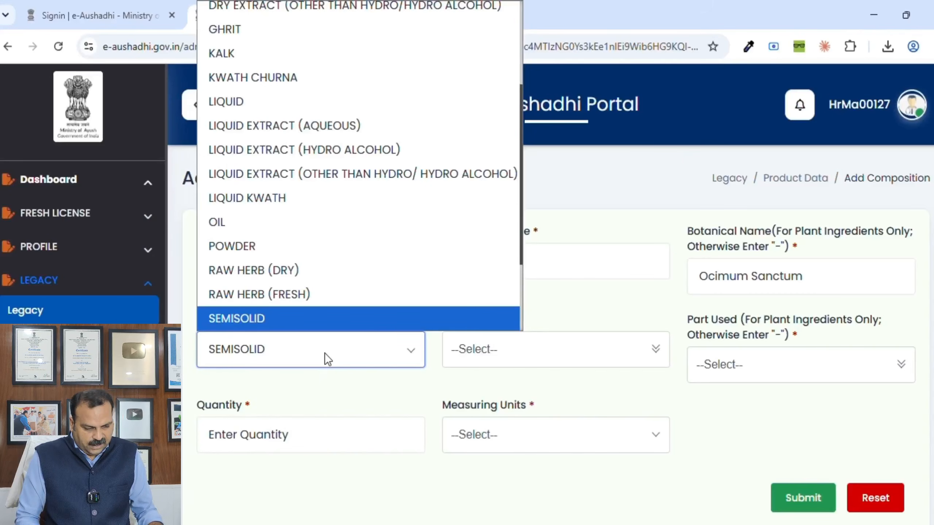
{"action": "key", "text": "Down"}
{"action": "key", "text": "Down"}
{"action": "key", "text": "Down"}
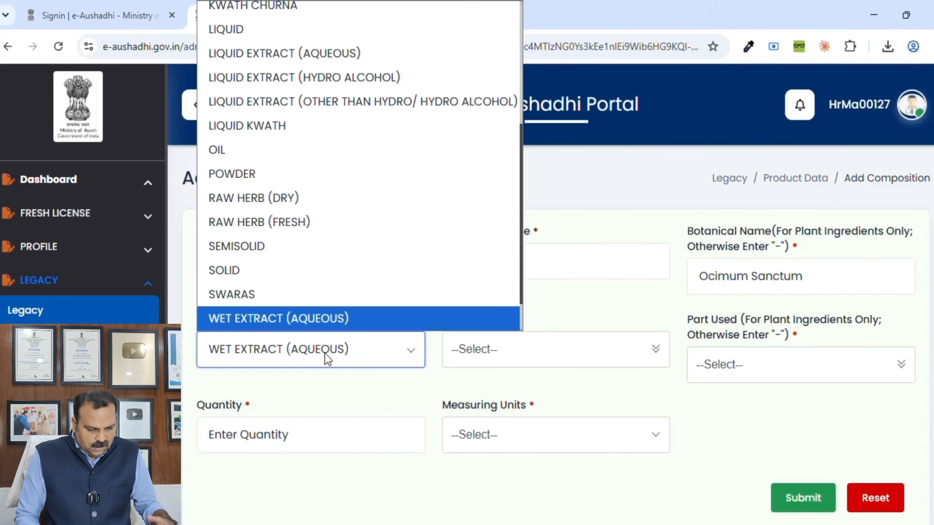
{"action": "key", "text": "Down"}
{"action": "key", "text": "Down"}
{"action": "key", "text": "Up"}
{"action": "key", "text": "Up"}
{"action": "key", "text": "Up"}
{"action": "key", "text": "Up"}
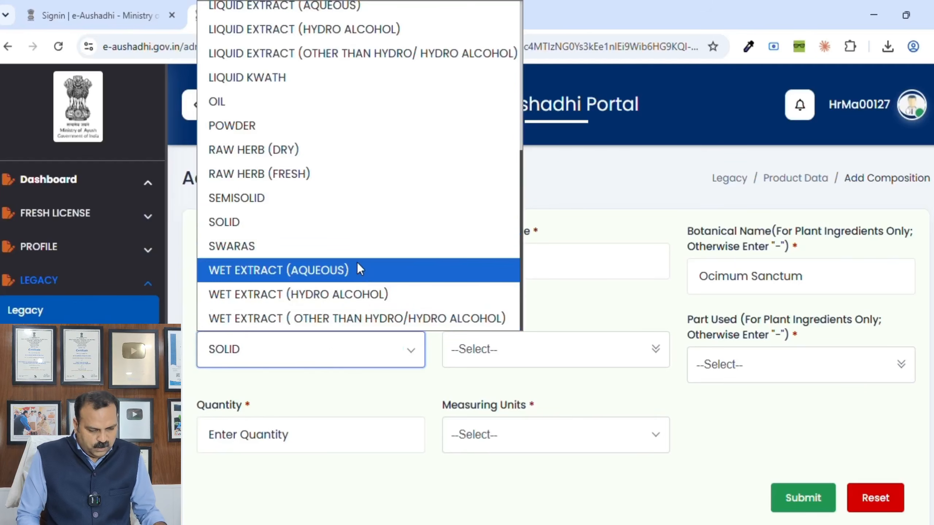
{"action": "scroll", "coordinate": [357, 263], "scroll_direction": "up", "scroll_amount": 4}
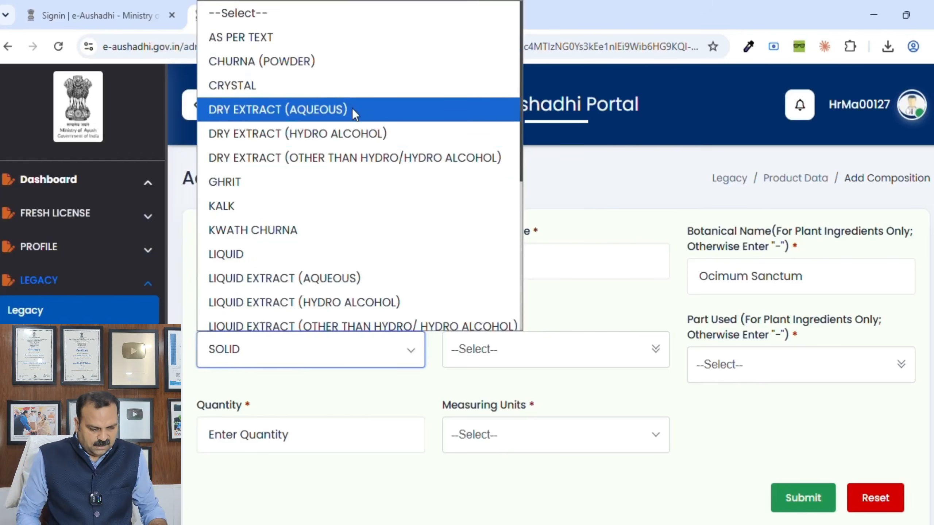
{"action": "scroll", "coordinate": [359, 130], "scroll_direction": "down", "scroll_amount": 3}
{"action": "scroll", "coordinate": [357, 135], "scroll_direction": "down", "scroll_amount": 5}
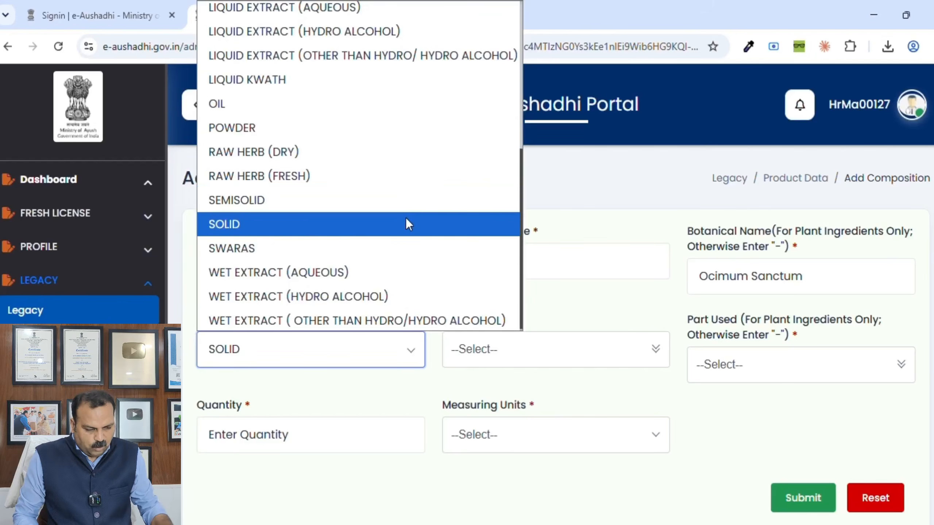
{"action": "scroll", "coordinate": [405, 218], "scroll_direction": "up", "scroll_amount": 4}
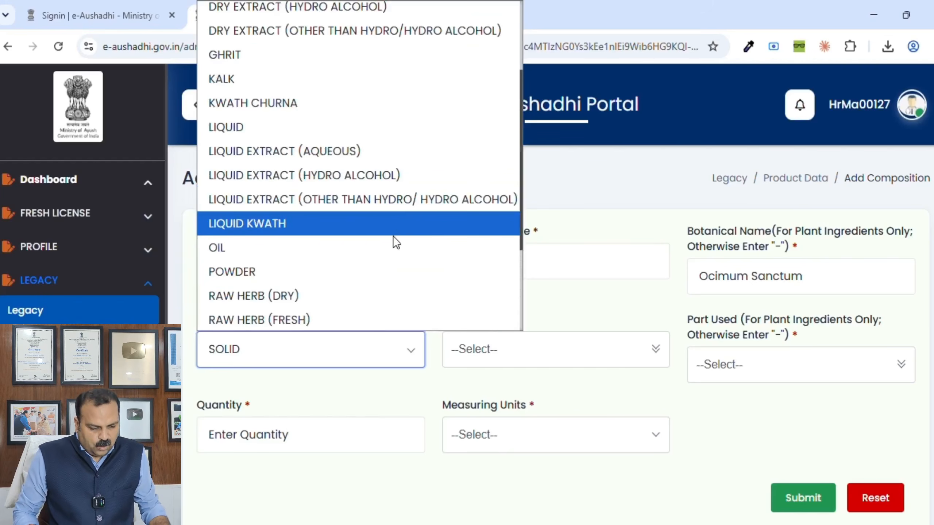
{"action": "scroll", "coordinate": [385, 250], "scroll_direction": "up", "scroll_amount": 4}
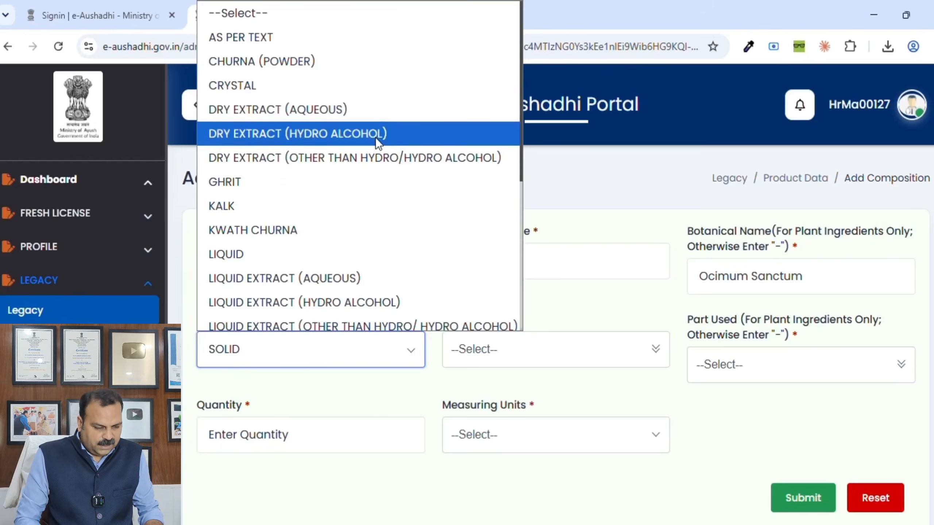
Set Tulsi's form to CHURNA (POWDER), reference Bhava Prakasha and Part Used SEED.
{"action": "left_click", "coordinate": [372, 66]}
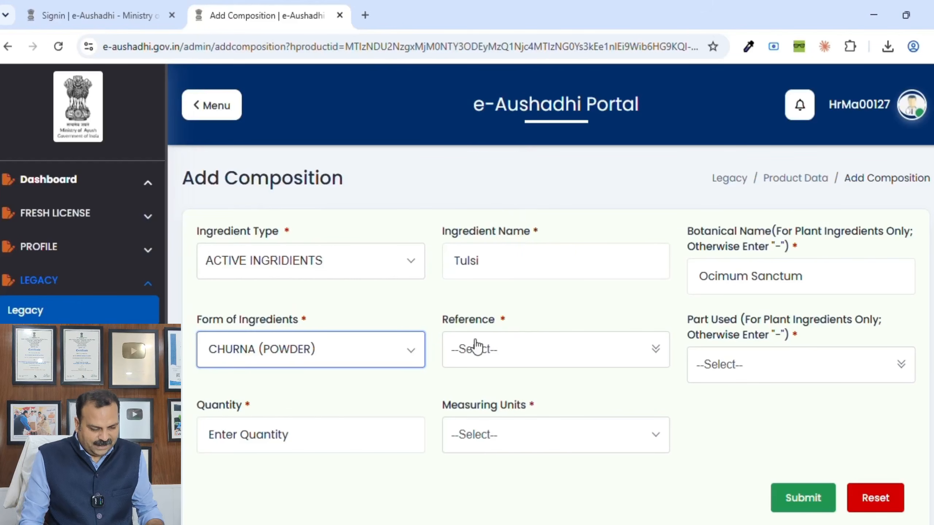
{"action": "left_click", "coordinate": [510, 356]}
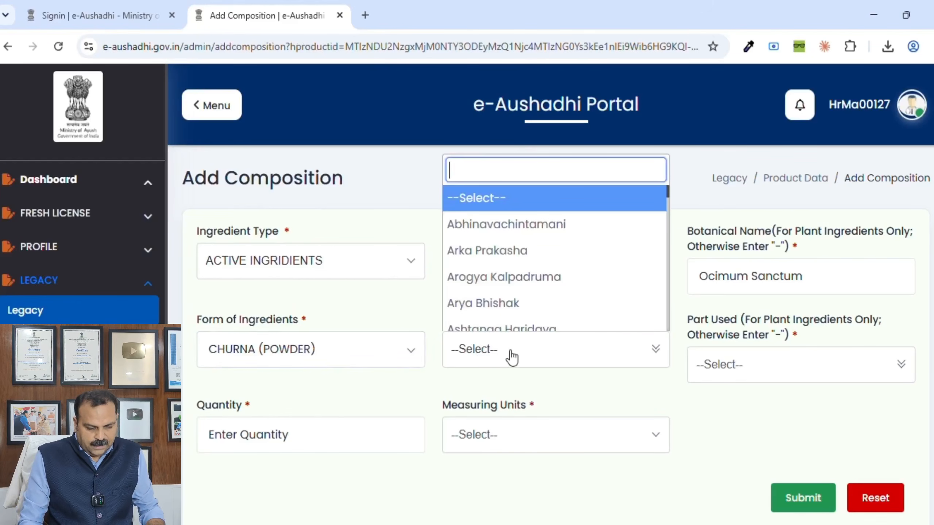
{"action": "type", "text": "bhav"}
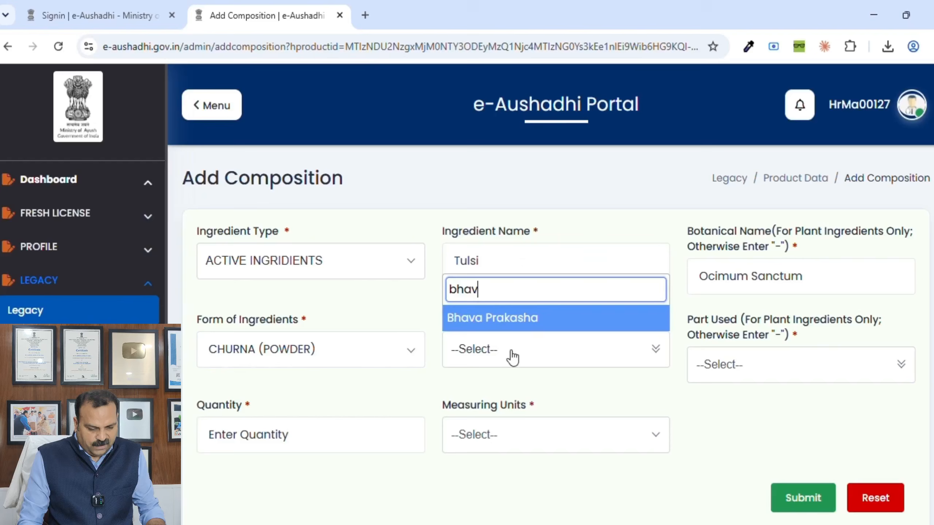
{"action": "left_click", "coordinate": [520, 318]}
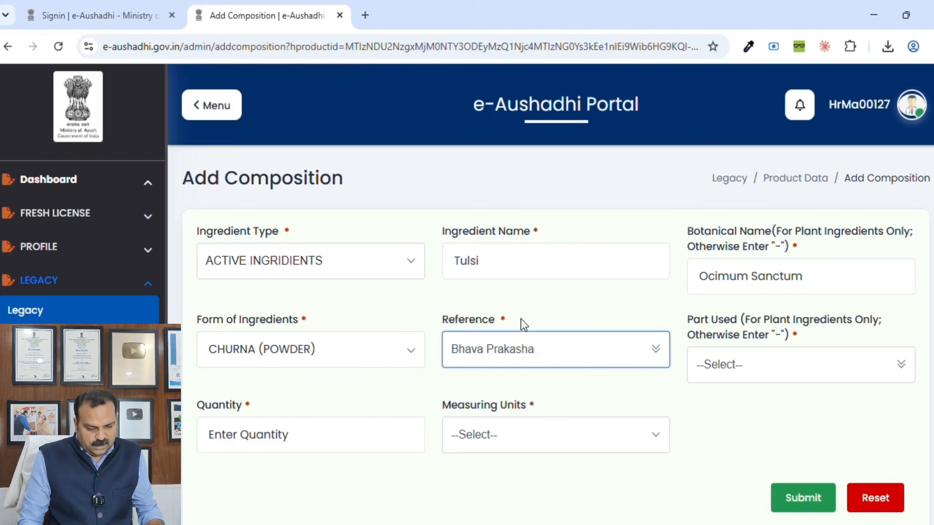
{"action": "left_click", "coordinate": [734, 366]}
{"action": "type", "text": "s"}
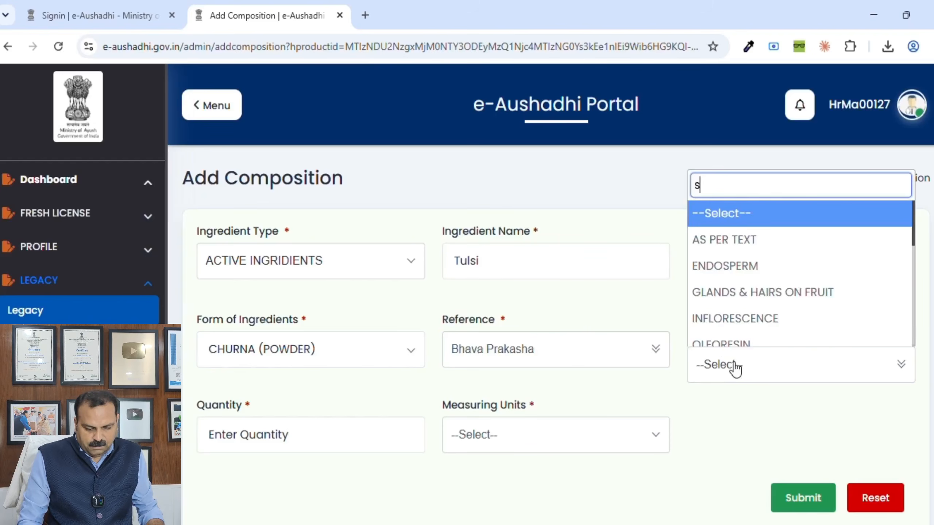
{"action": "type", "text": "eed"}
{"action": "left_click", "coordinate": [742, 306]}
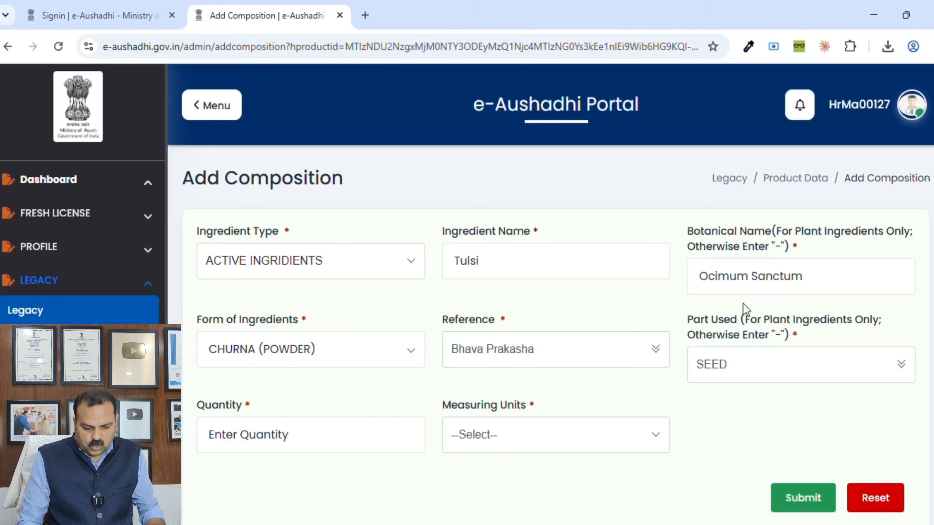
Enter a quantity of 50 MG, submit the Tulsi entry and dismiss the confirmation.
{"action": "left_click", "coordinate": [386, 432]}
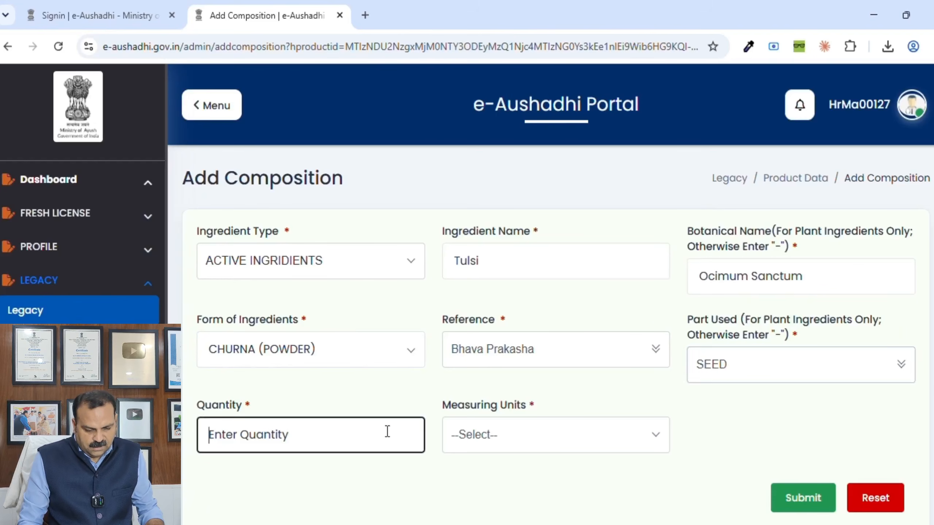
{"action": "key", "text": "alt+Tab"}
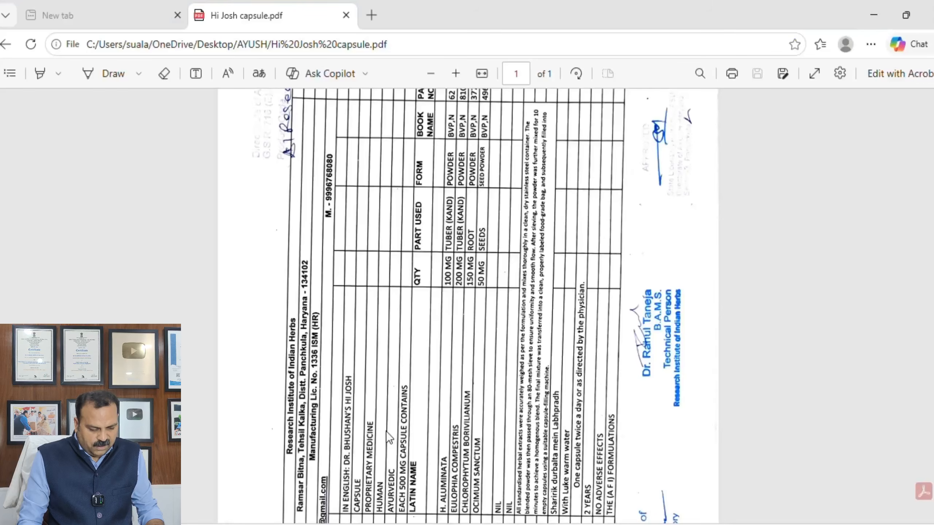
{"action": "key", "text": "alt+Tab"}
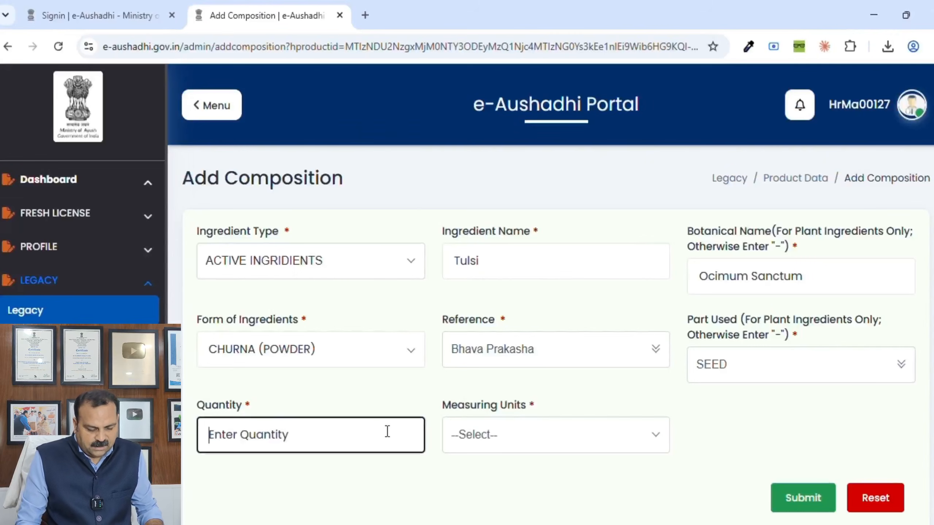
{"action": "type", "text": "50"}
{"action": "left_click", "coordinate": [528, 439]}
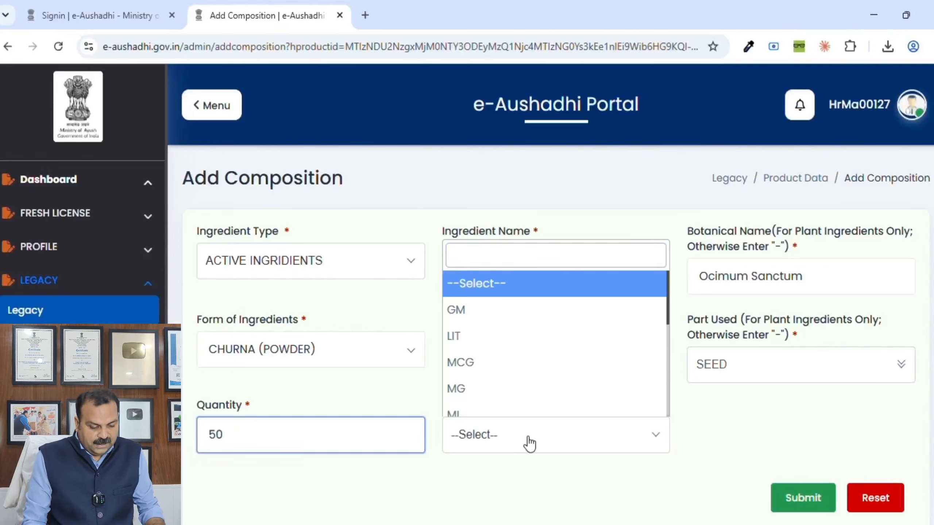
{"action": "left_click", "coordinate": [537, 390]}
{"action": "left_click", "coordinate": [790, 498]}
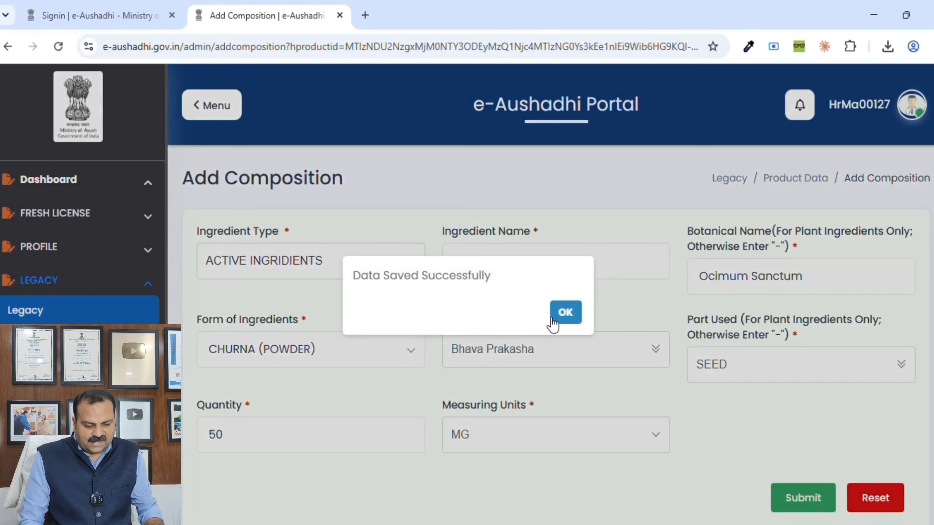
{"action": "left_click", "coordinate": [553, 316]}
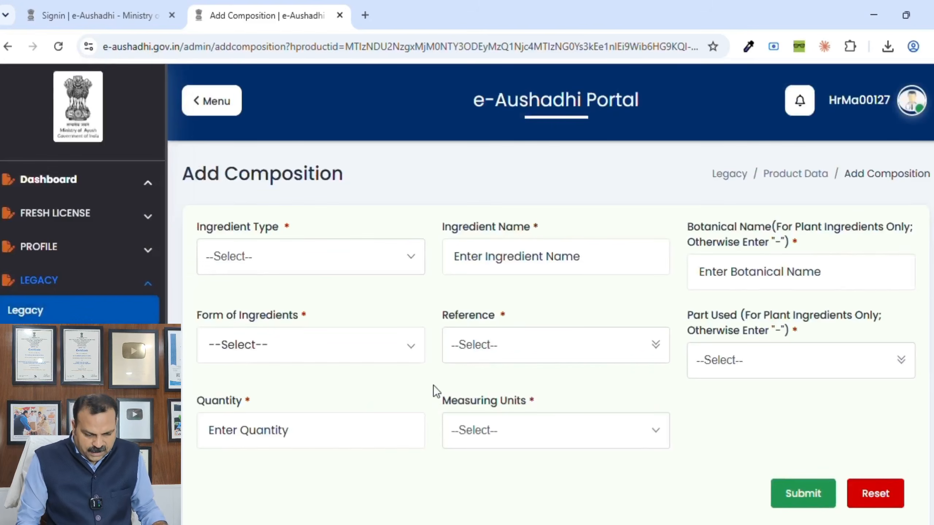
{"action": "scroll", "coordinate": [434, 386], "scroll_direction": "down", "scroll_amount": 8}
{"action": "scroll", "coordinate": [433, 386], "scroll_direction": "down", "scroll_amount": 5}
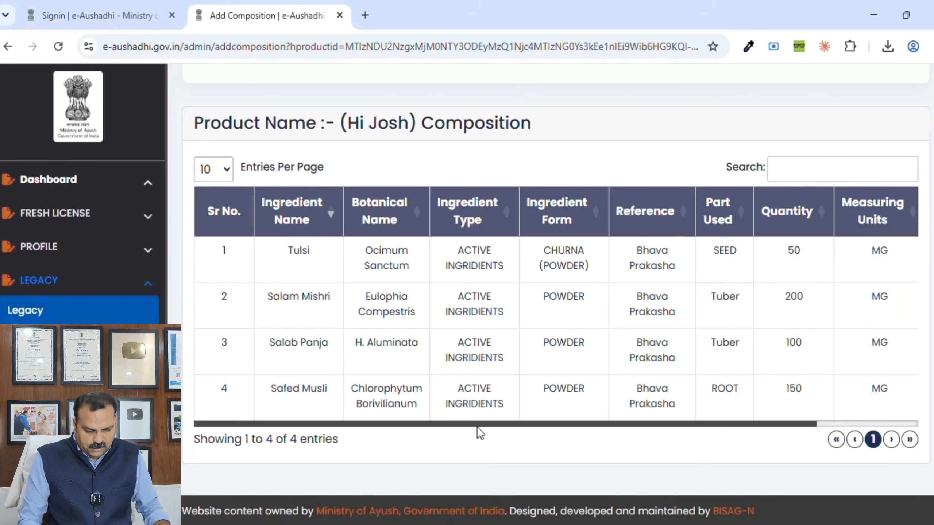
{"action": "left_click_drag", "start_coordinate": [477, 427], "coordinate": [604, 427]}
{"action": "left_click_drag", "start_coordinate": [547, 426], "coordinate": [461, 419]}
{"action": "scroll", "coordinate": [539, 433], "scroll_direction": "up", "scroll_amount": 10}
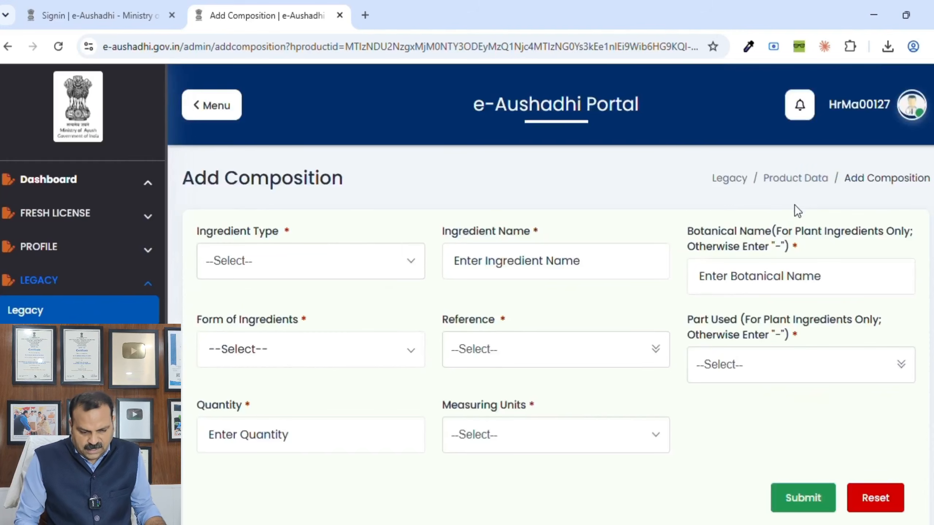
Go back through the Product Data and Legacy breadcrumbs to the Legacy License application page.
{"action": "left_click", "coordinate": [822, 188]}
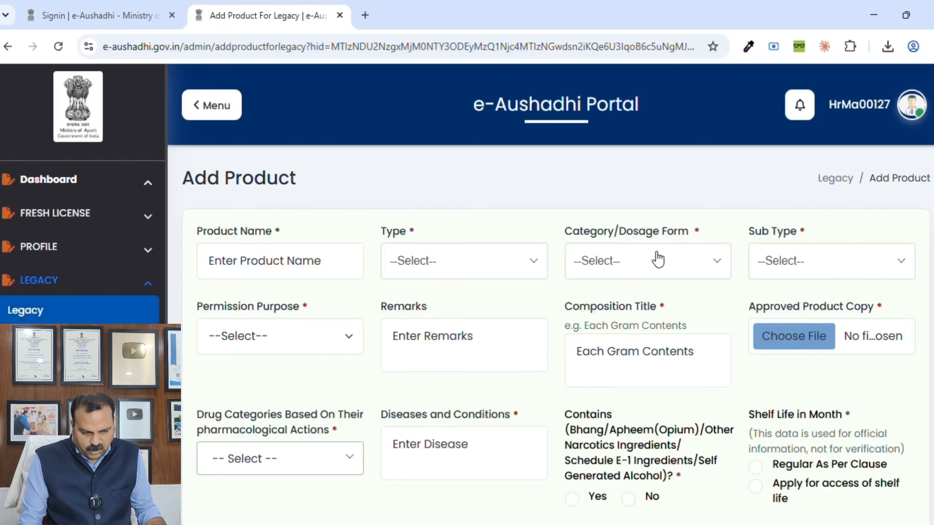
{"action": "left_click", "coordinate": [836, 181]}
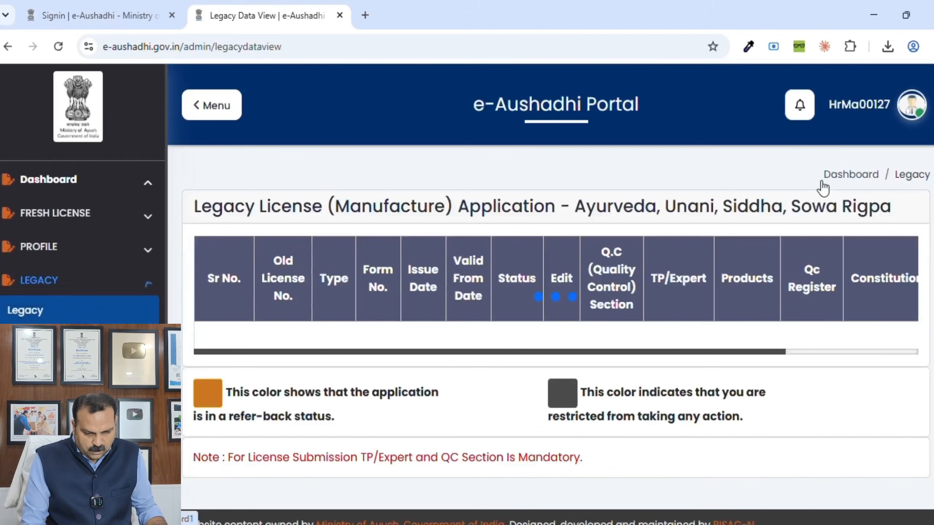
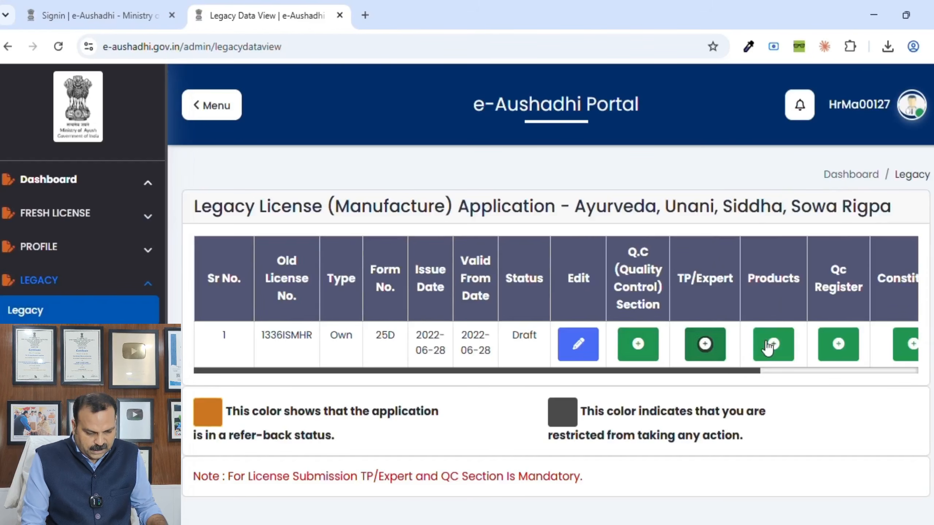
Open the legacy application's Add Product page and scroll to Hi Josh (Capsule - Hard) under Product Details.
{"action": "left_click", "coordinate": [769, 345]}
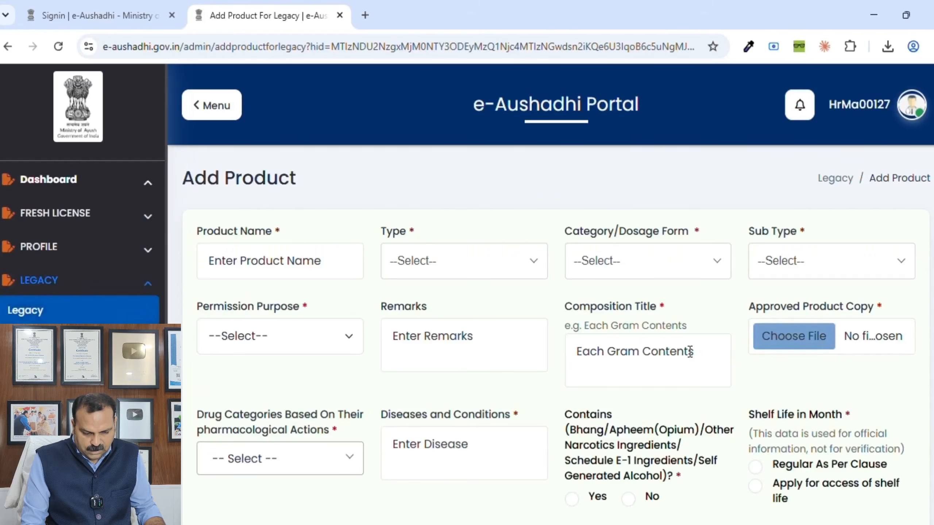
{"action": "scroll", "coordinate": [563, 340], "scroll_direction": "down", "scroll_amount": 10}
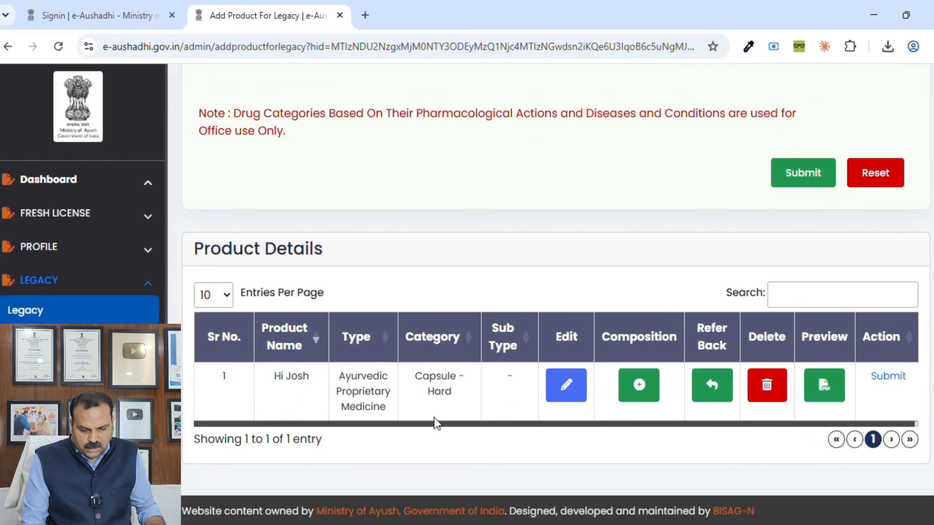
Preview Hi Josh's Form 25D Annexure II verification PDF and scroll through both pages.
{"action": "left_click", "coordinate": [820, 380]}
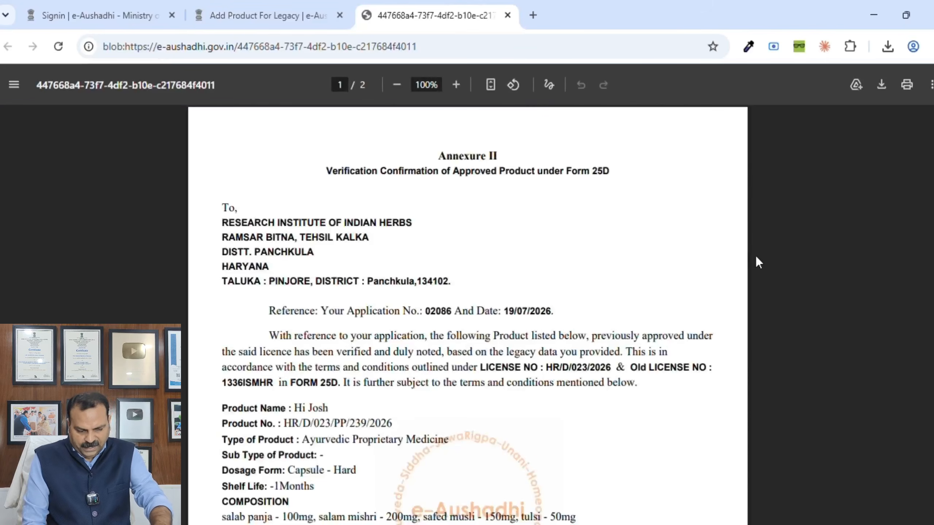
{"action": "scroll", "coordinate": [759, 262], "scroll_direction": "down", "scroll_amount": 5}
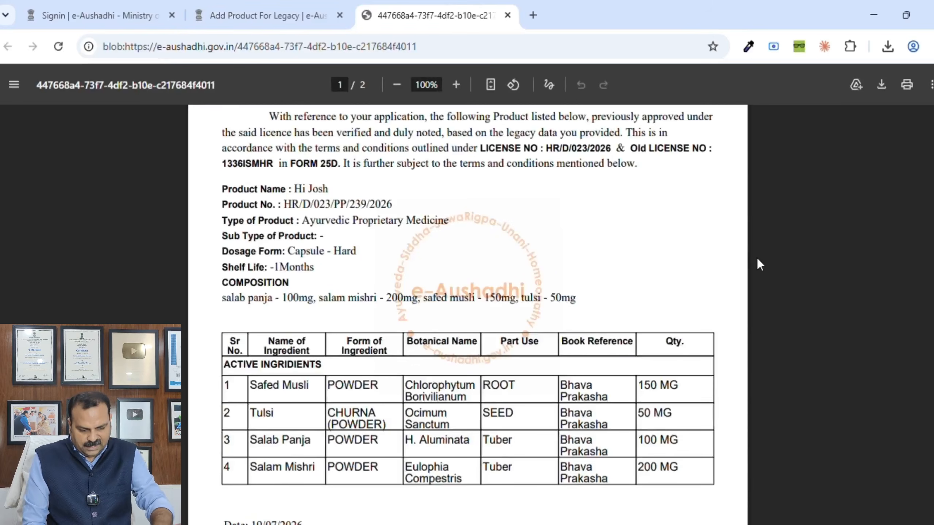
{"action": "scroll", "coordinate": [758, 261], "scroll_direction": "down", "scroll_amount": 11}
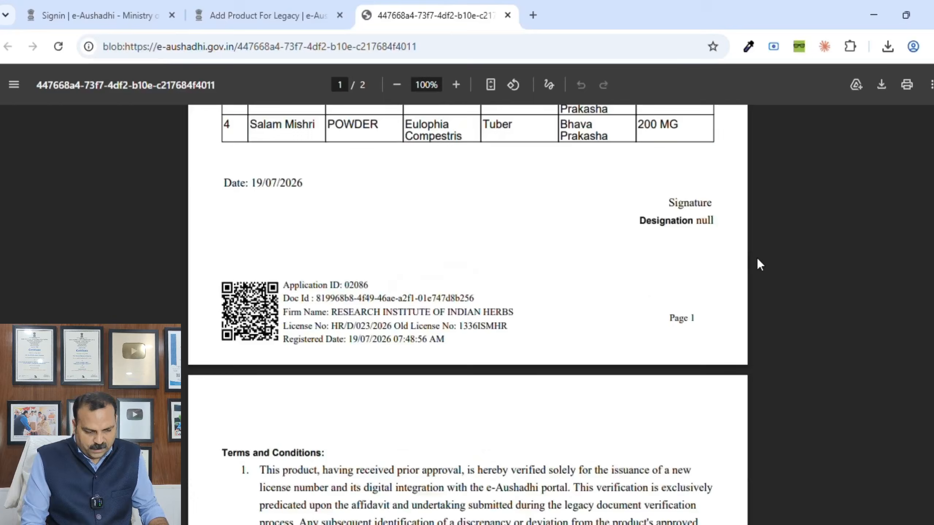
{"action": "scroll", "coordinate": [757, 260], "scroll_direction": "down", "scroll_amount": 11}
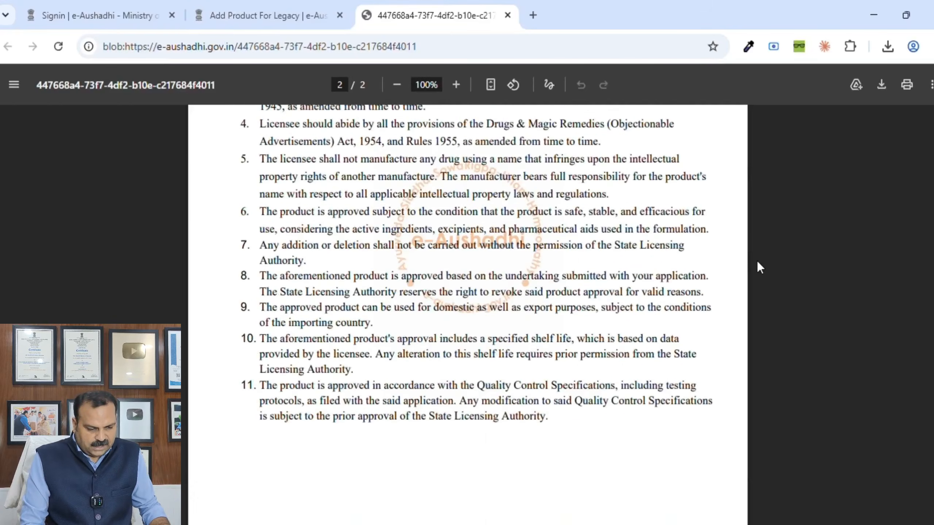
{"action": "scroll", "coordinate": [758, 266], "scroll_direction": "up", "scroll_amount": 15}
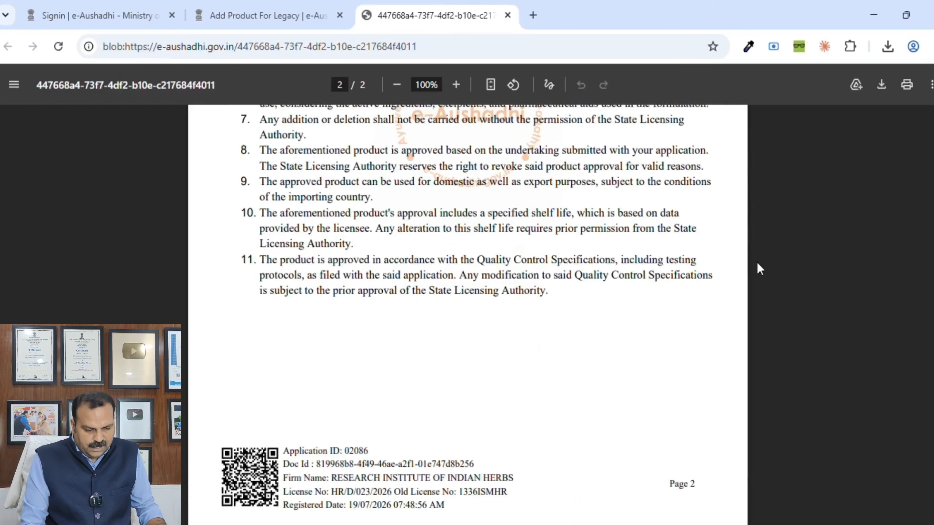
{"action": "scroll", "coordinate": [757, 264], "scroll_direction": "up", "scroll_amount": 12}
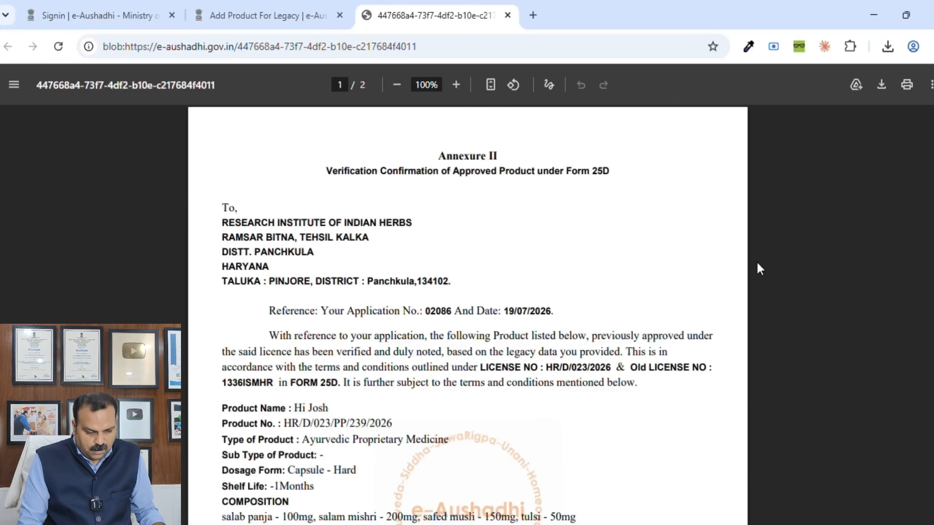
Switch back to the Add Product tab and look over the product list.
{"action": "left_click", "coordinate": [302, 15]}
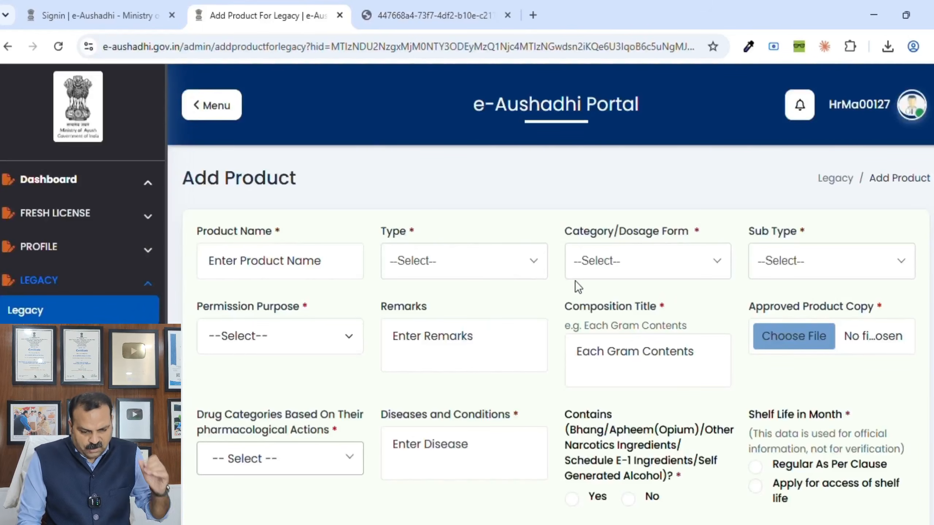
{"action": "scroll", "coordinate": [558, 289], "scroll_direction": "down", "scroll_amount": 3}
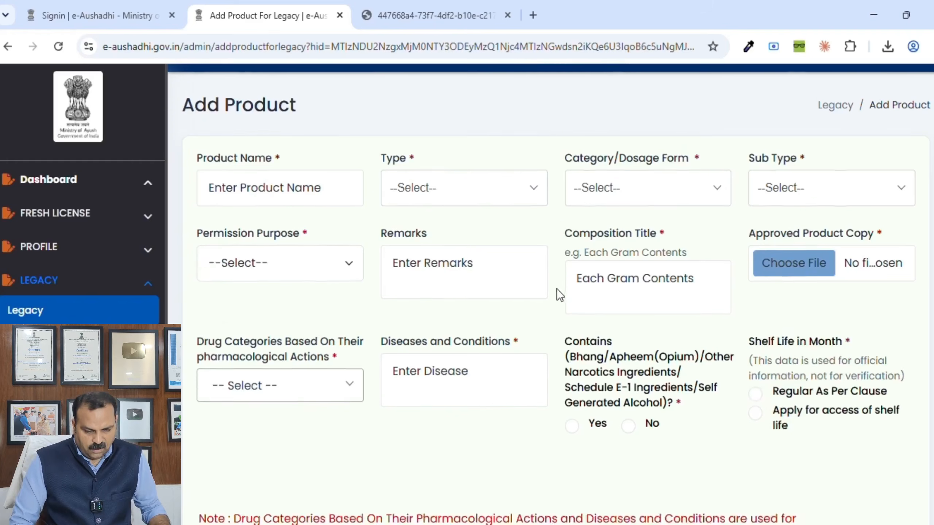
{"action": "scroll", "coordinate": [556, 290], "scroll_direction": "down", "scroll_amount": 9}
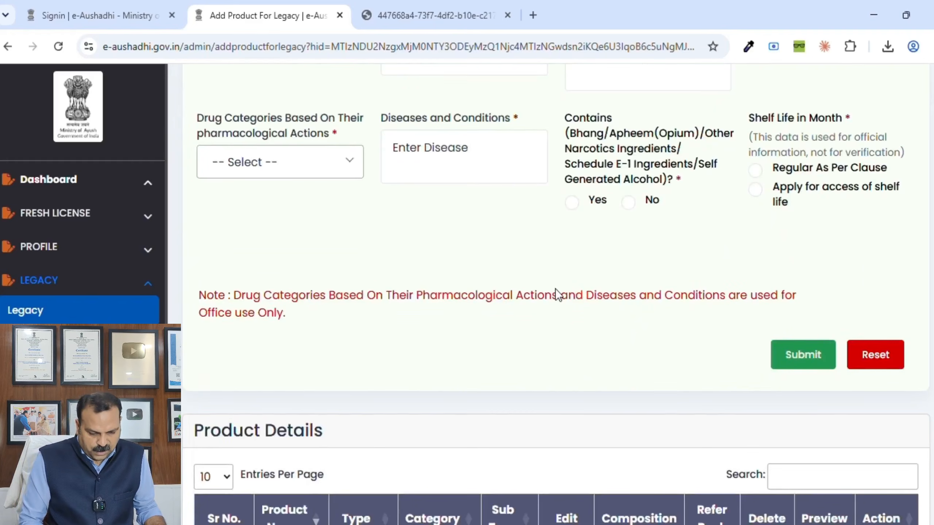
{"action": "scroll", "coordinate": [555, 289], "scroll_direction": "down", "scroll_amount": 1}
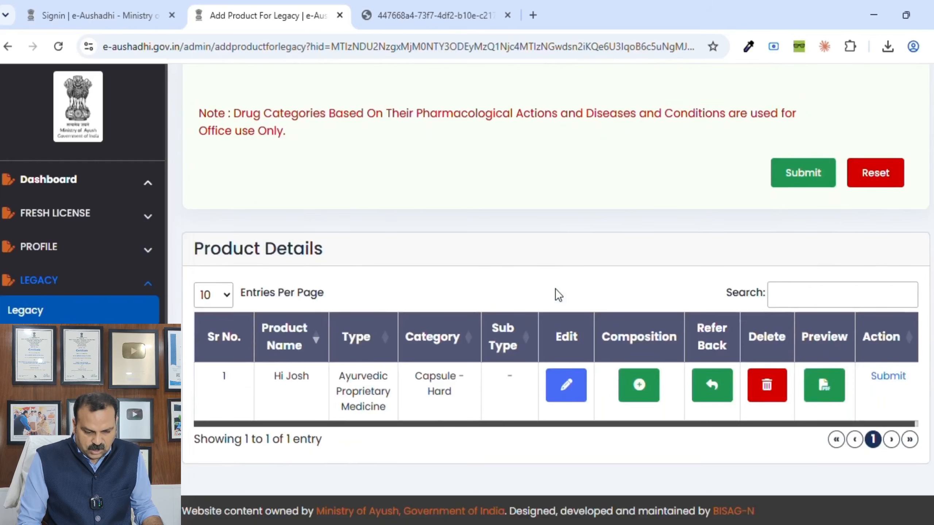
{"action": "scroll", "coordinate": [555, 289], "scroll_direction": "up", "scroll_amount": 1}
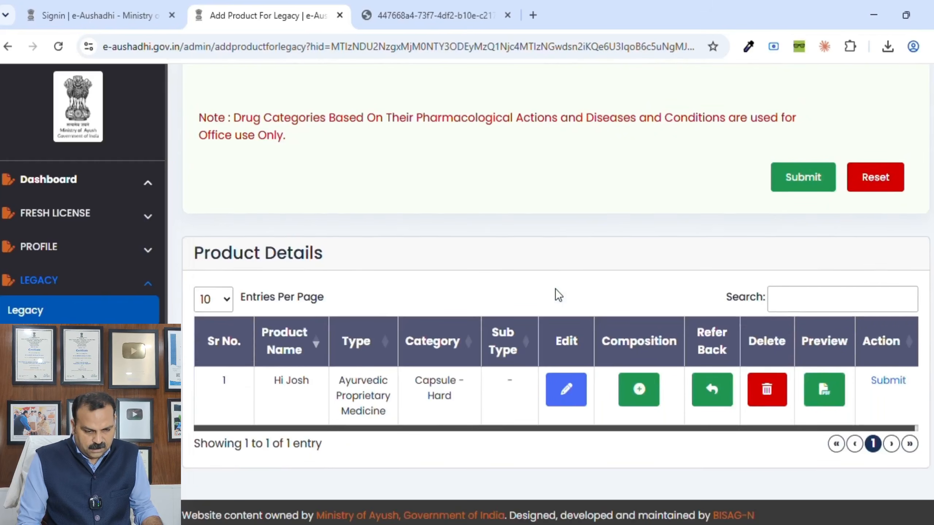
{"action": "scroll", "coordinate": [555, 290], "scroll_direction": "up", "scroll_amount": 2}
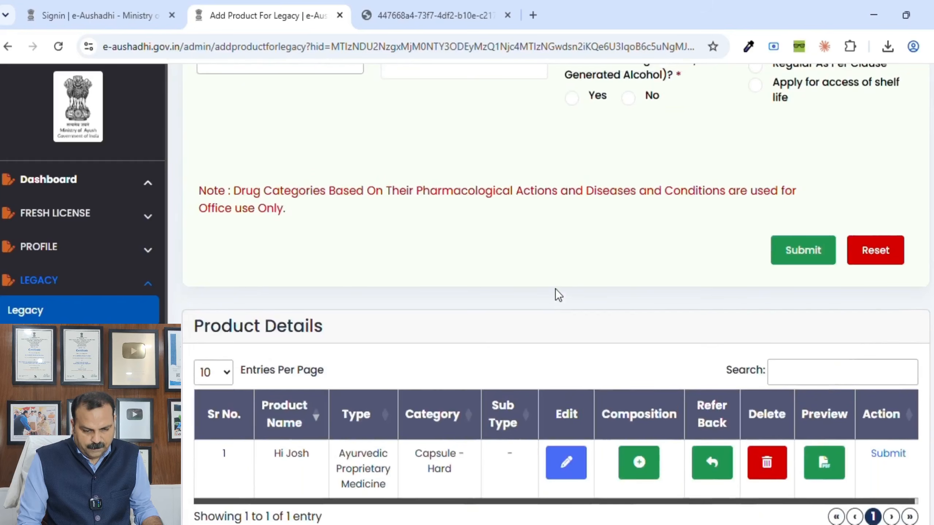
{"action": "scroll", "coordinate": [555, 294], "scroll_direction": "up", "scroll_amount": 8}
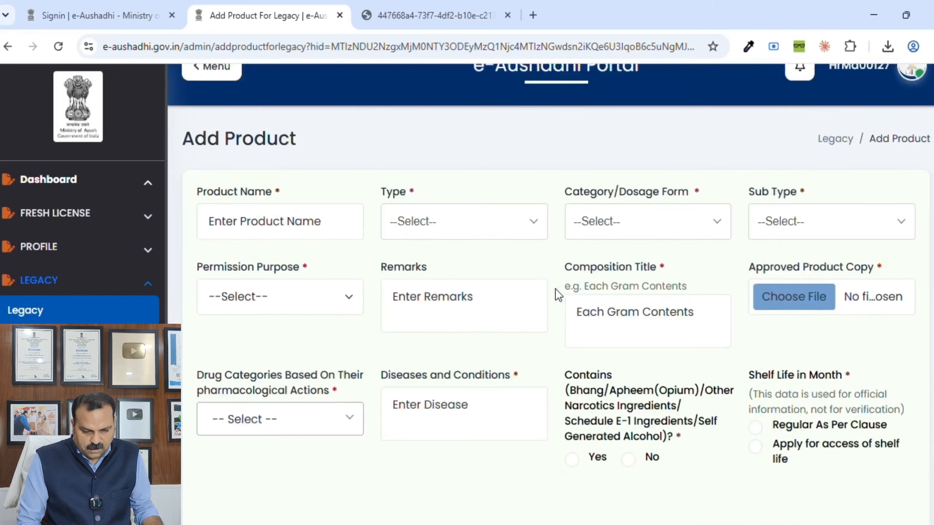
{"action": "scroll", "coordinate": [555, 289], "scroll_direction": "up", "scroll_amount": 2}
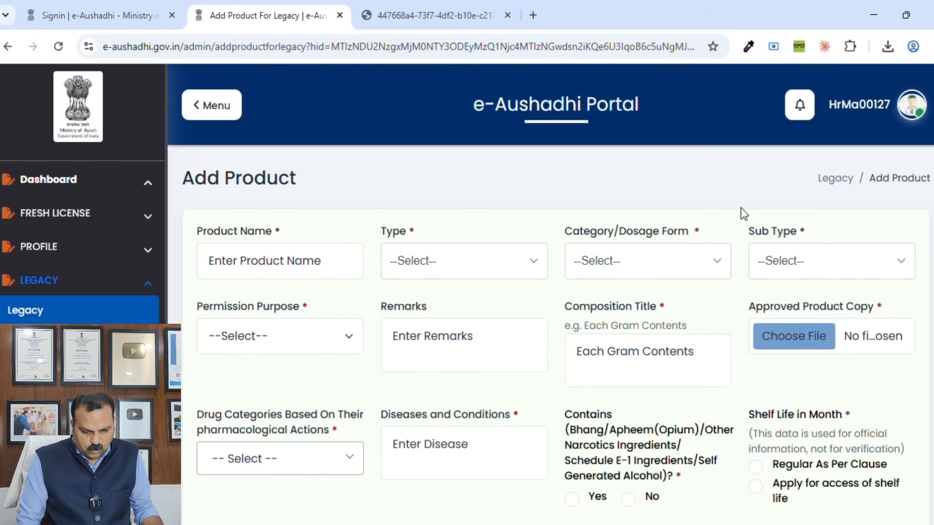
Return to the Legacy License (Manufacture) list and scroll the Form 25D draft row sideways.
{"action": "left_click", "coordinate": [835, 179]}
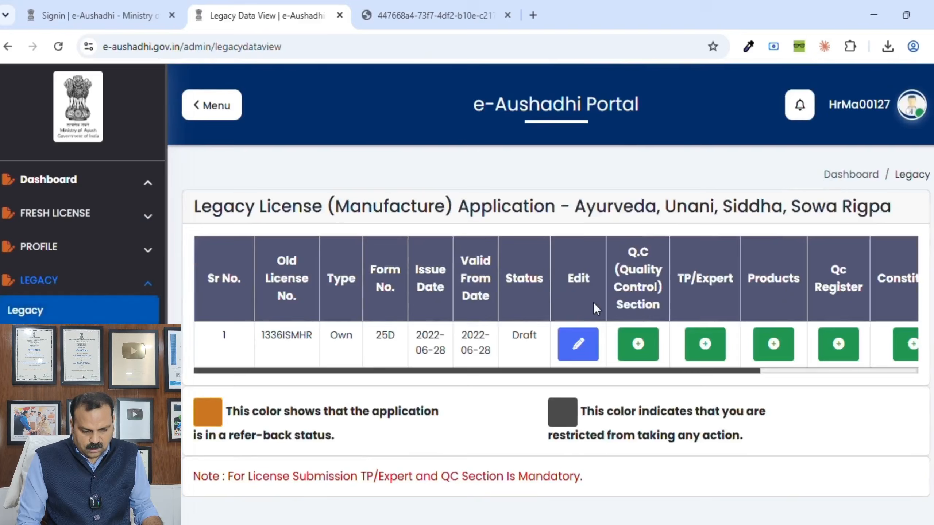
{"action": "left_click", "coordinate": [645, 353]}
{"action": "left_click_drag", "start_coordinate": [649, 369], "coordinate": [804, 372]}
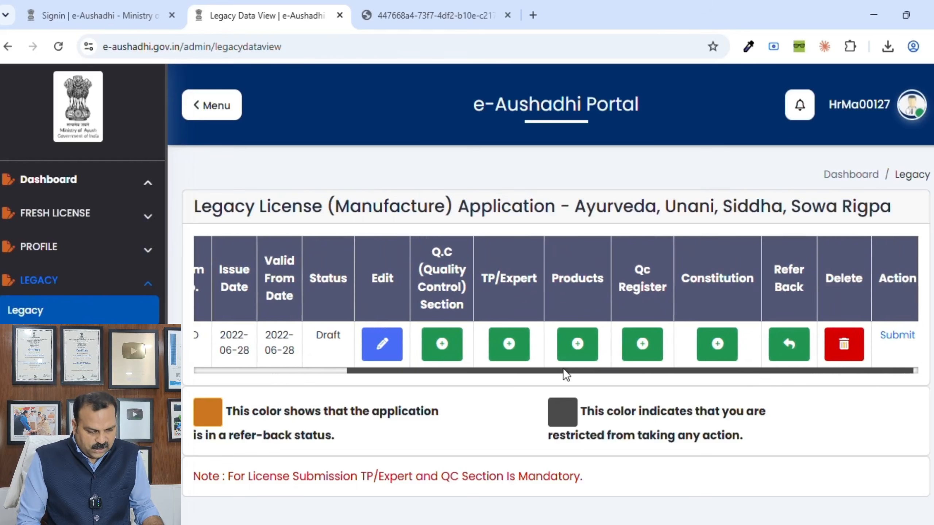
In the Quality Control section, choose Quality Control Out and open the approved laboratory list.
{"action": "left_click", "coordinate": [440, 345]}
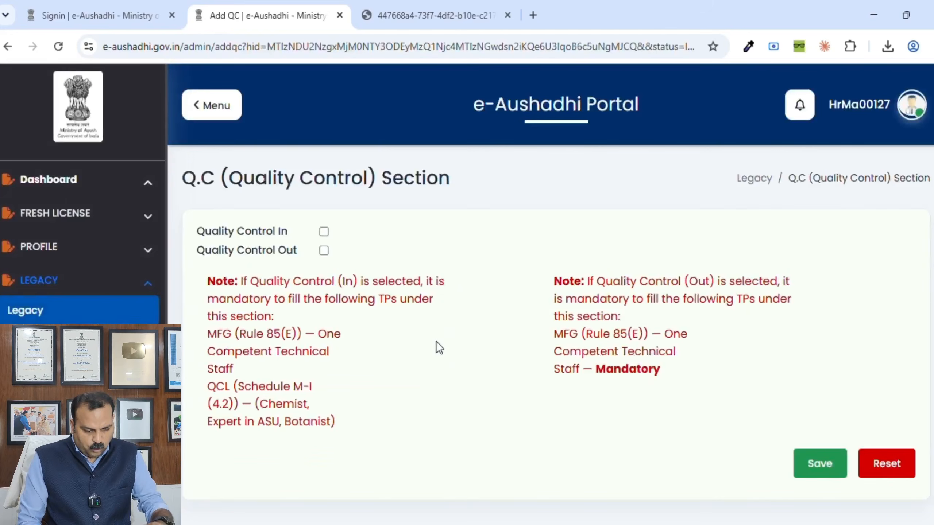
{"action": "left_click", "coordinate": [324, 251]}
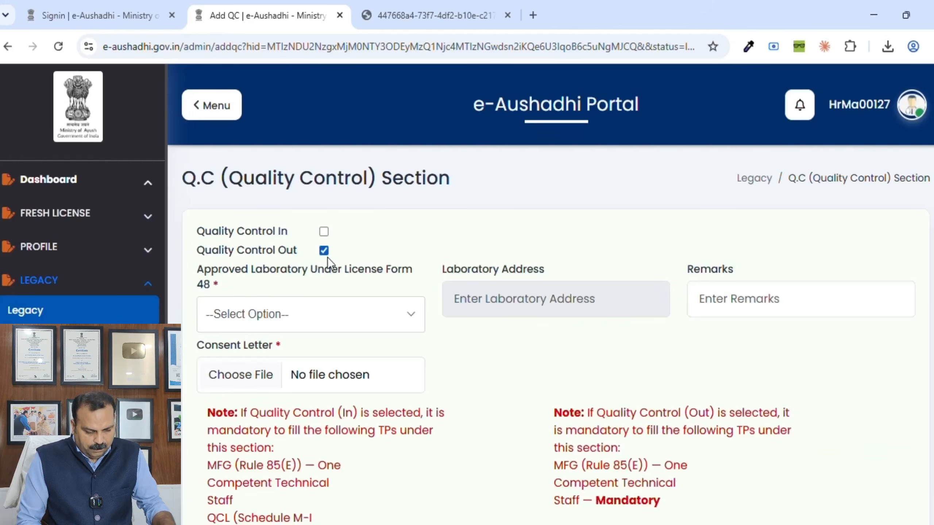
{"action": "left_click", "coordinate": [363, 314]}
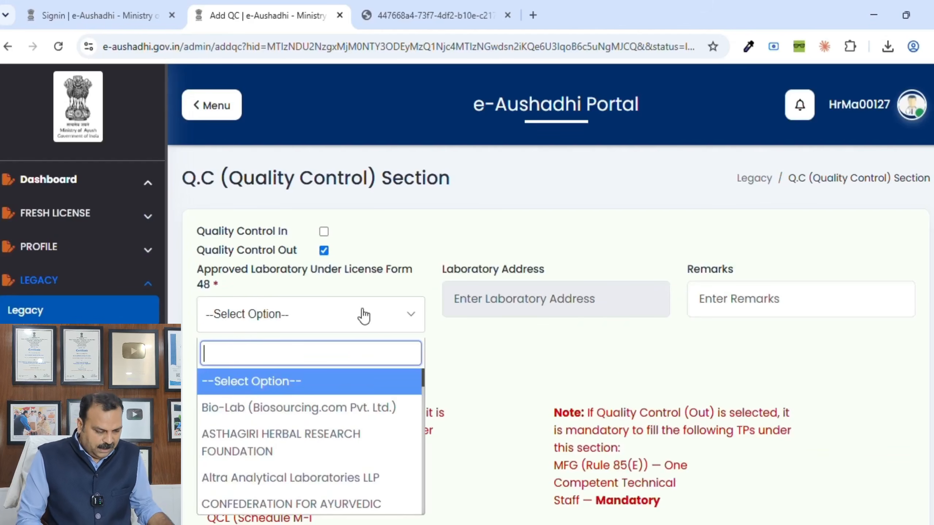
{"action": "type", "text": "d"}
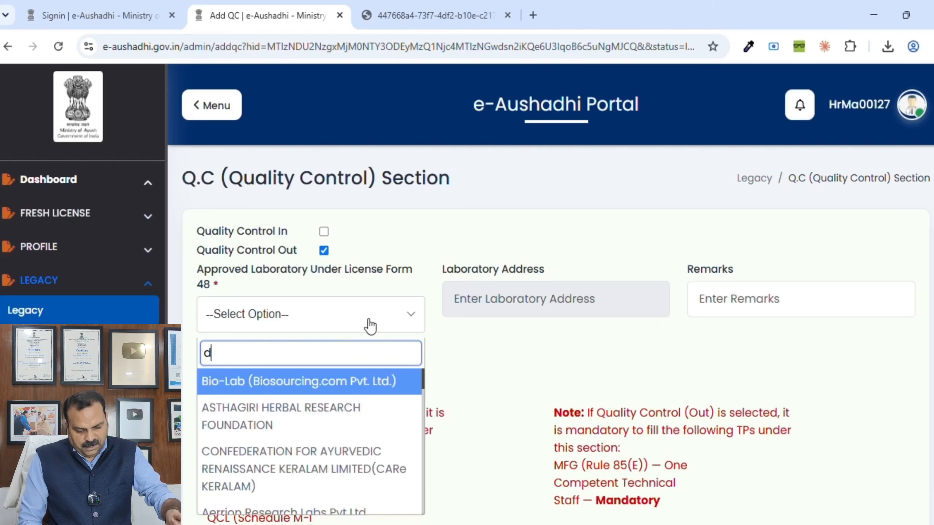
{"action": "type", "text": "."}
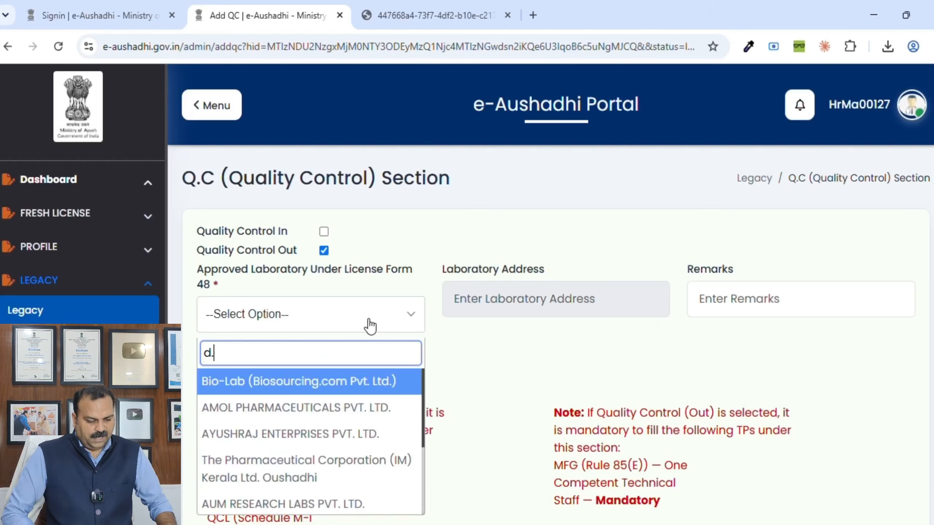
{"action": "type", "text": "n"}
{"action": "key", "text": "BackSpace"}
{"action": "key", "text": "BackSpace"}
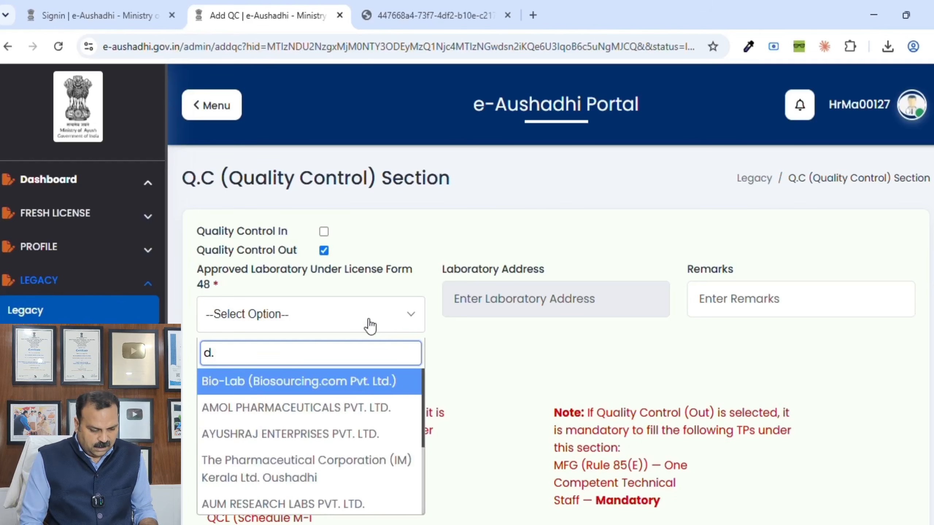
{"action": "type", "text": "n"}
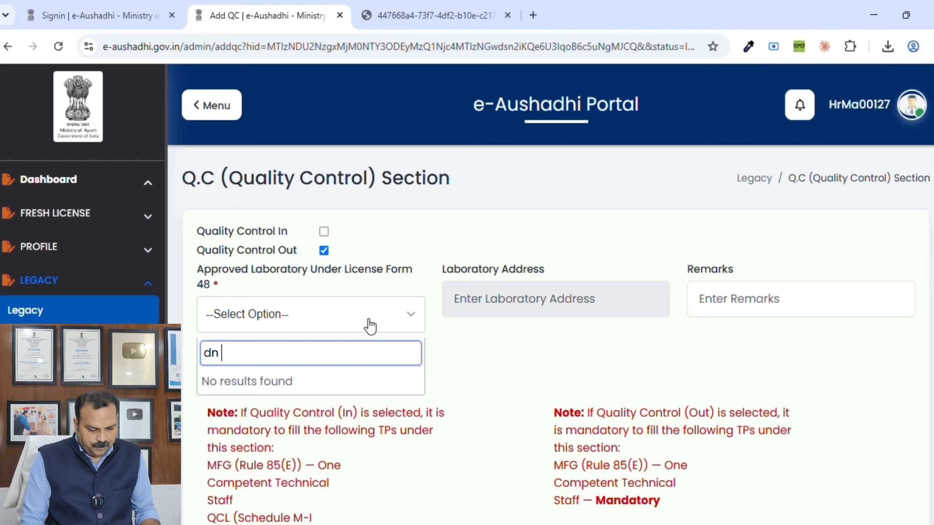
{"action": "key", "text": "BackSpace"}
{"action": "key", "text": "BackSpace"}
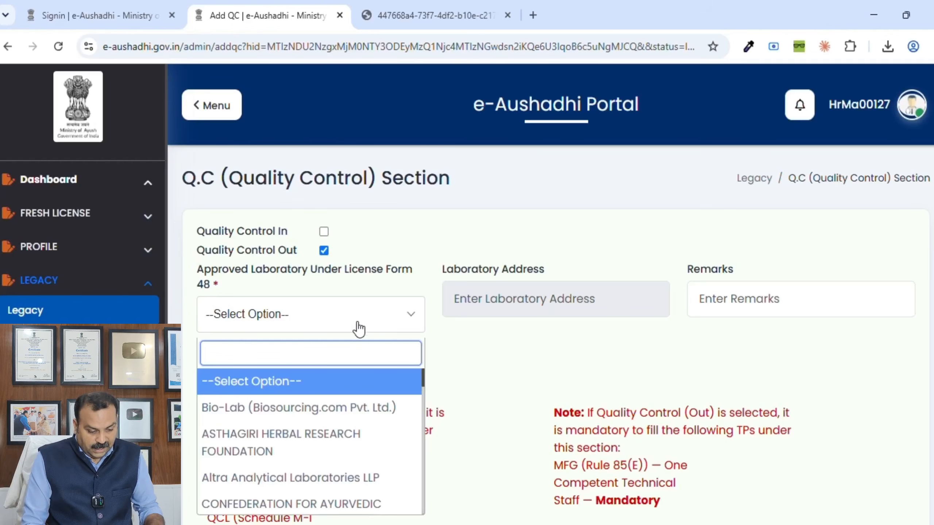
Select SELQUET TESTING AND RESEARCH LABORATORY PVT LTD and check its auto-filled address.
{"action": "scroll", "coordinate": [352, 413], "scroll_direction": "down", "scroll_amount": 4}
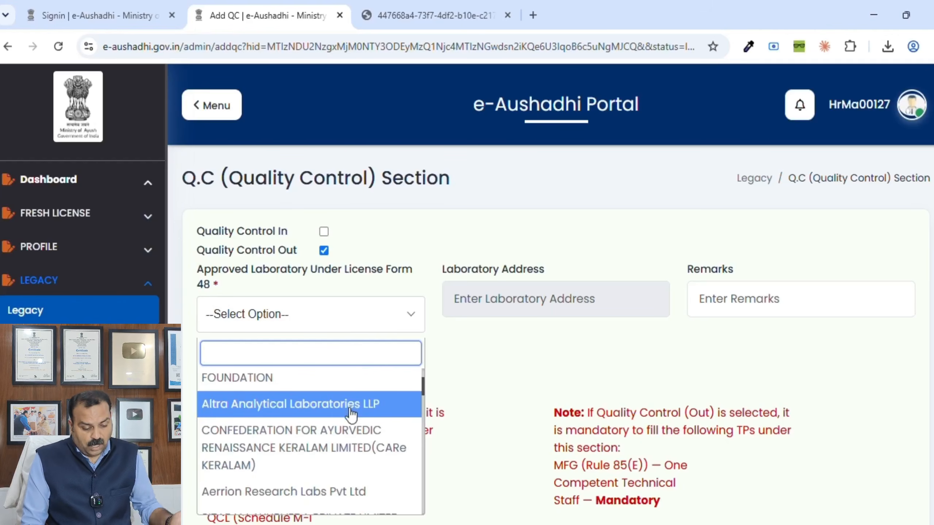
{"action": "scroll", "coordinate": [348, 417], "scroll_direction": "down", "scroll_amount": 5}
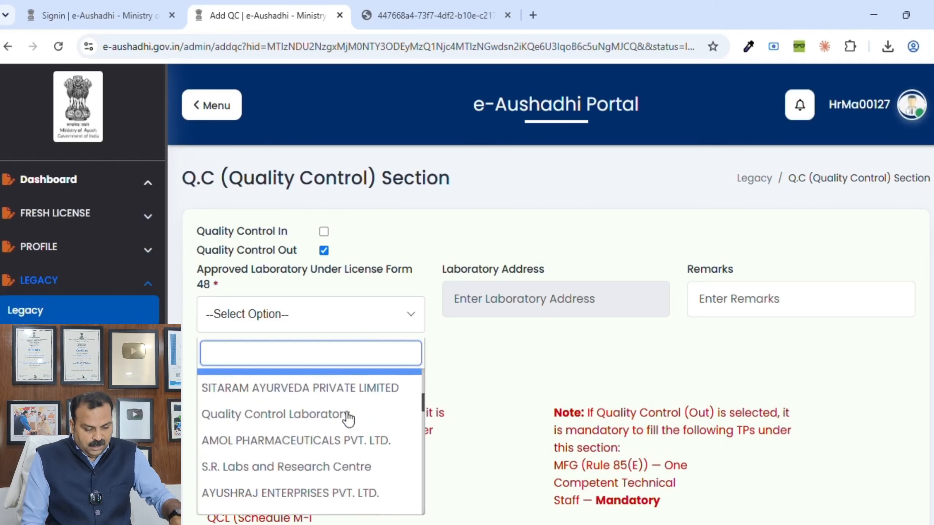
{"action": "scroll", "coordinate": [348, 418], "scroll_direction": "down", "scroll_amount": 4}
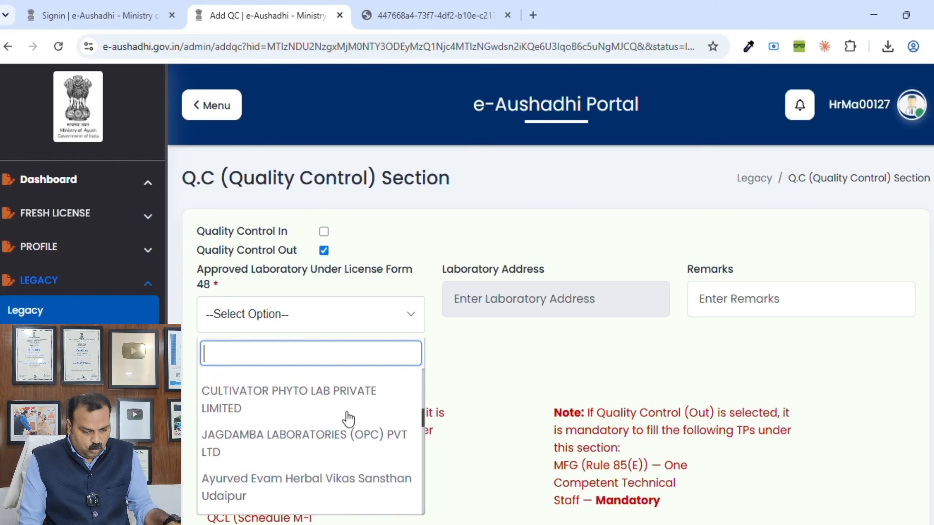
{"action": "scroll", "coordinate": [348, 418], "scroll_direction": "down", "scroll_amount": 4}
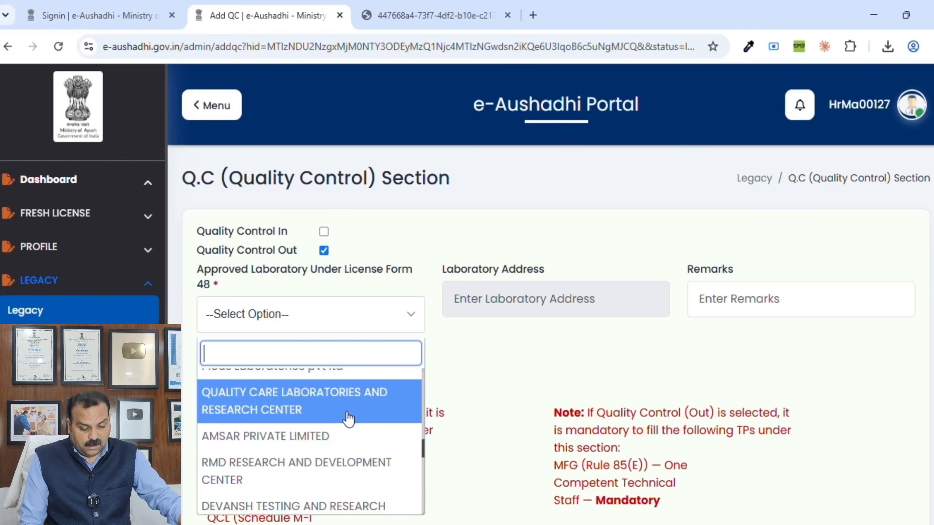
{"action": "scroll", "coordinate": [348, 419], "scroll_direction": "down", "scroll_amount": 2}
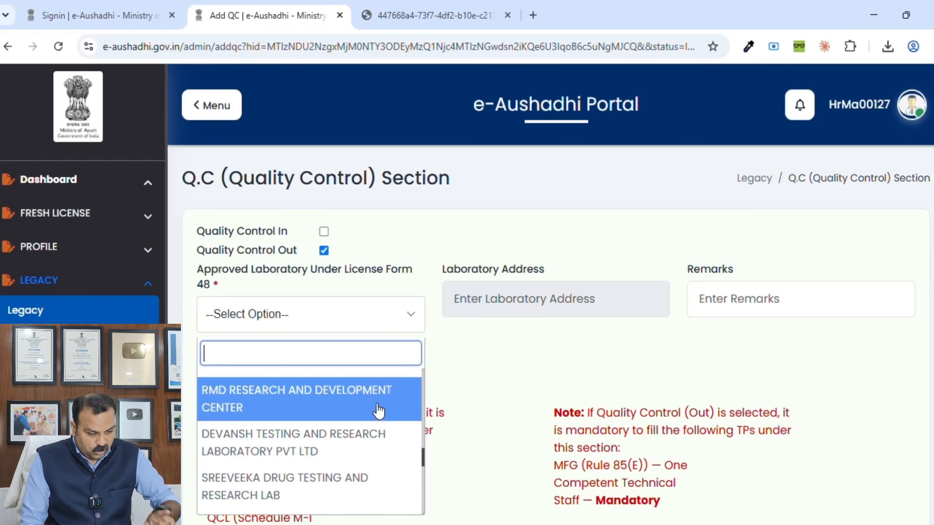
{"action": "scroll", "coordinate": [378, 410], "scroll_direction": "down", "scroll_amount": 2}
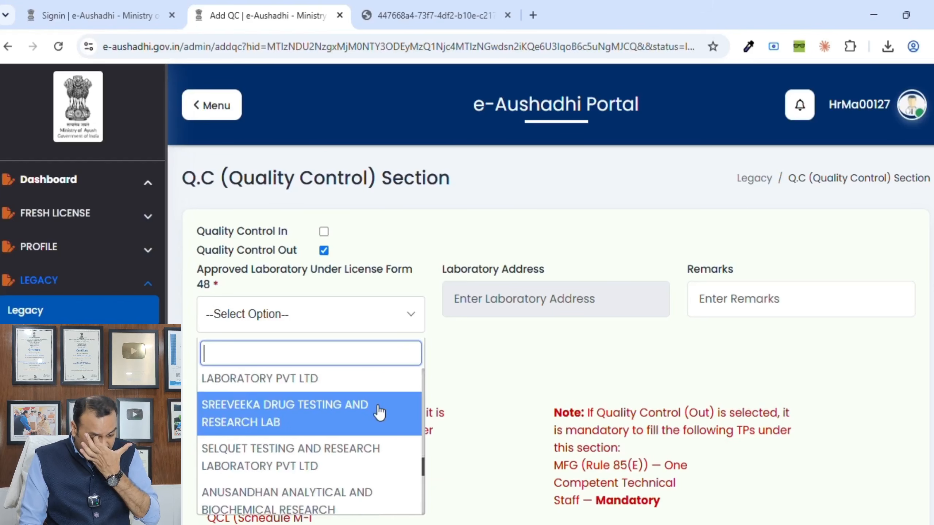
{"action": "left_click", "coordinate": [367, 447]}
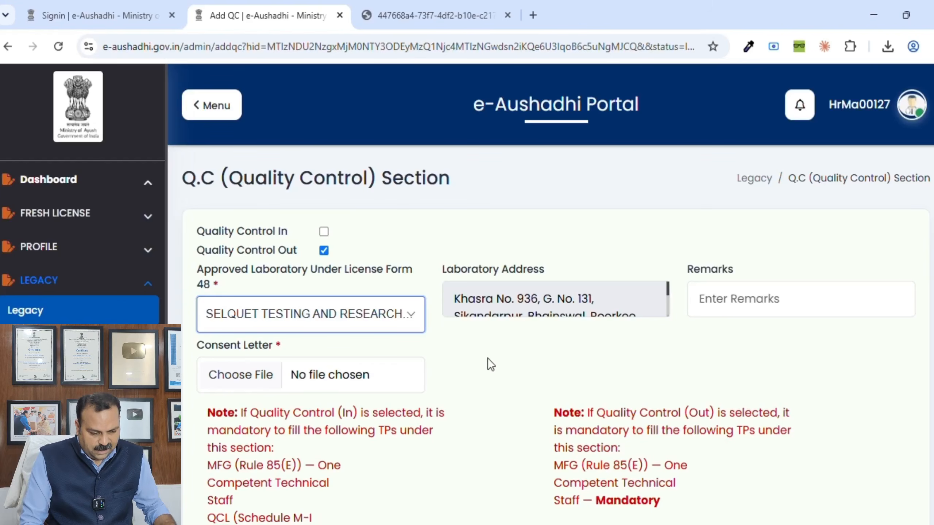
{"action": "scroll", "coordinate": [618, 304], "scroll_direction": "down", "scroll_amount": 2}
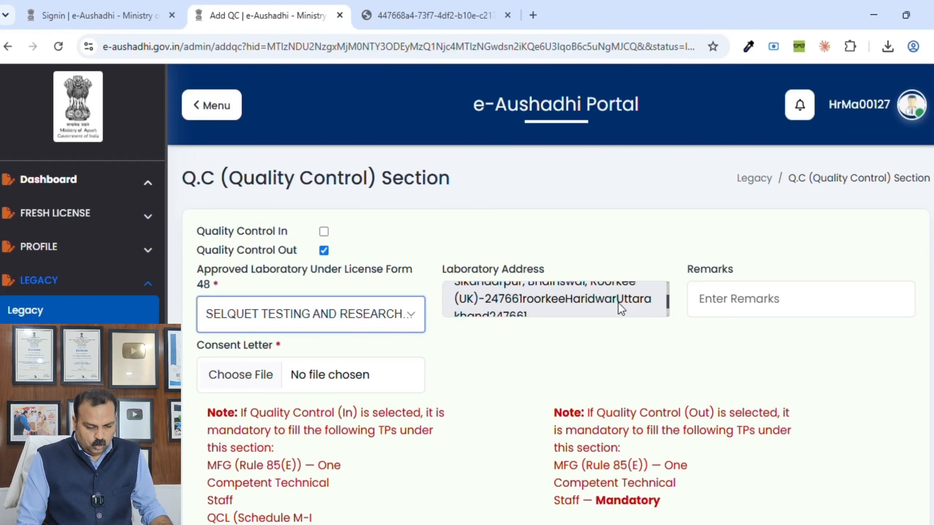
{"action": "scroll", "coordinate": [618, 300], "scroll_direction": "down", "scroll_amount": 1}
{"action": "scroll", "coordinate": [618, 301], "scroll_direction": "up", "scroll_amount": 3}
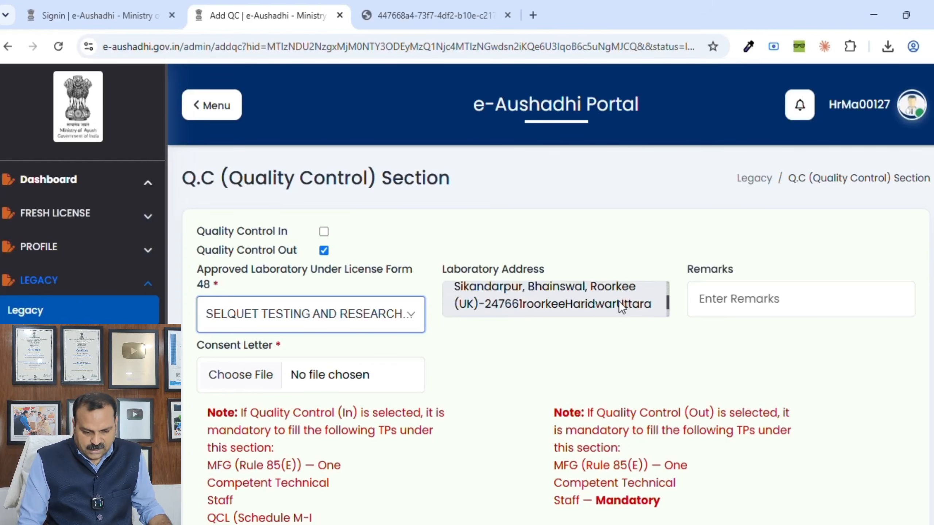
Return to the Legacy application list and open the application's TP/Expert records.
{"action": "left_click", "coordinate": [760, 178]}
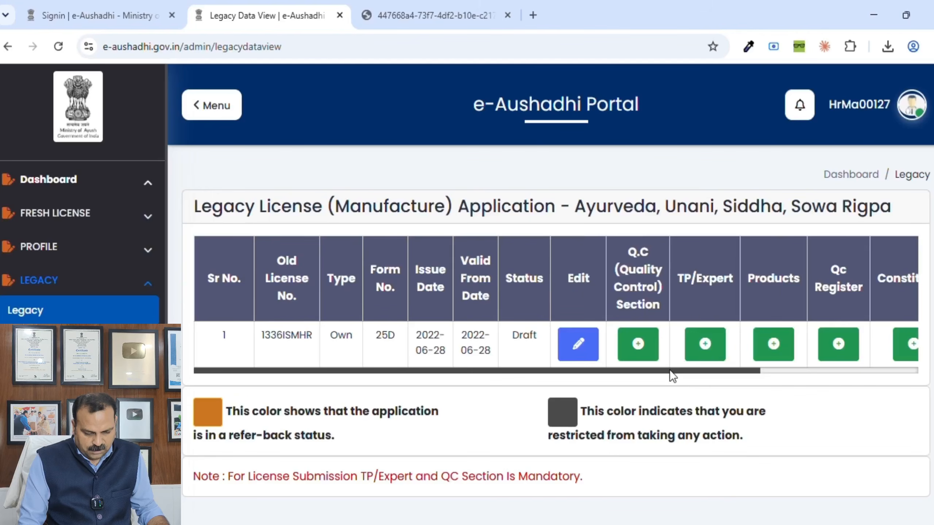
{"action": "left_click_drag", "start_coordinate": [669, 369], "coordinate": [740, 366]}
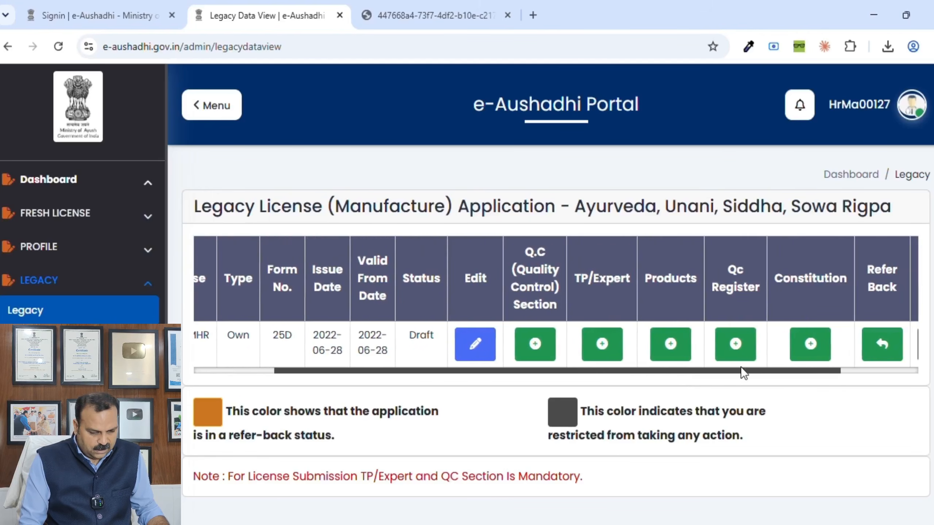
{"action": "left_click", "coordinate": [594, 342]}
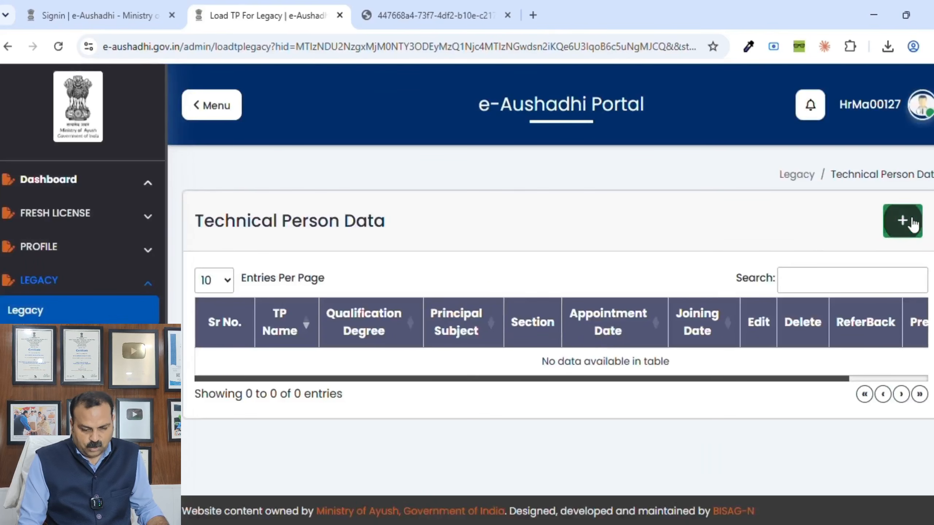
Open a blank Add Technical Person form, review its sections, then return to the Legacy list.
{"action": "left_click", "coordinate": [891, 227]}
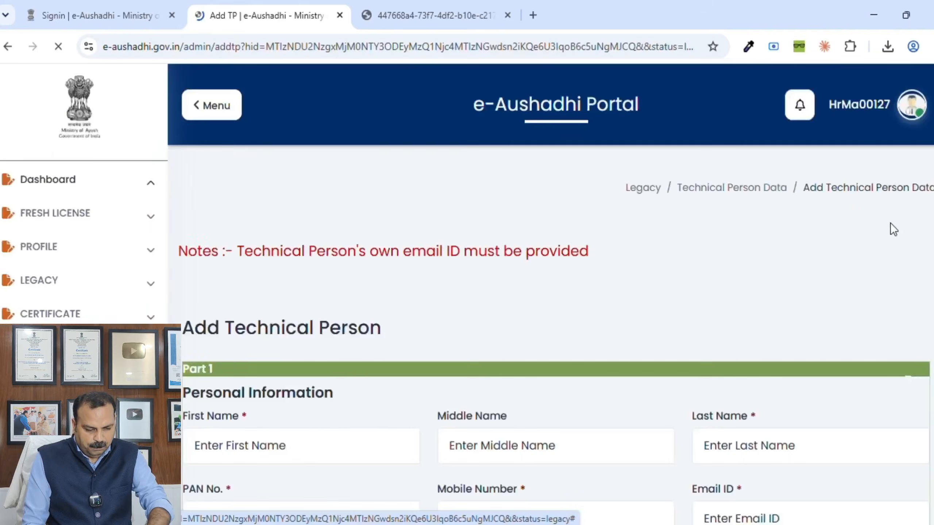
{"action": "scroll", "coordinate": [615, 300], "scroll_direction": "down", "scroll_amount": 8}
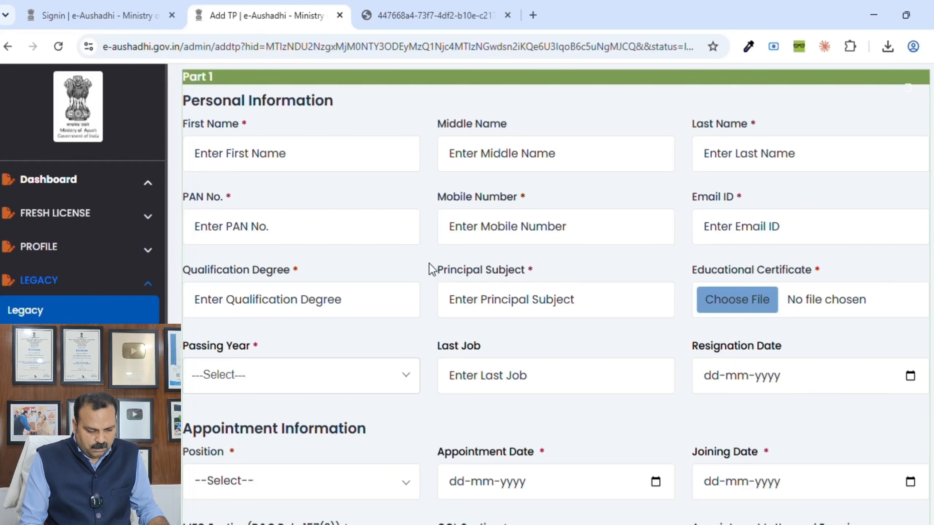
{"action": "scroll", "coordinate": [429, 263], "scroll_direction": "down", "scroll_amount": 5}
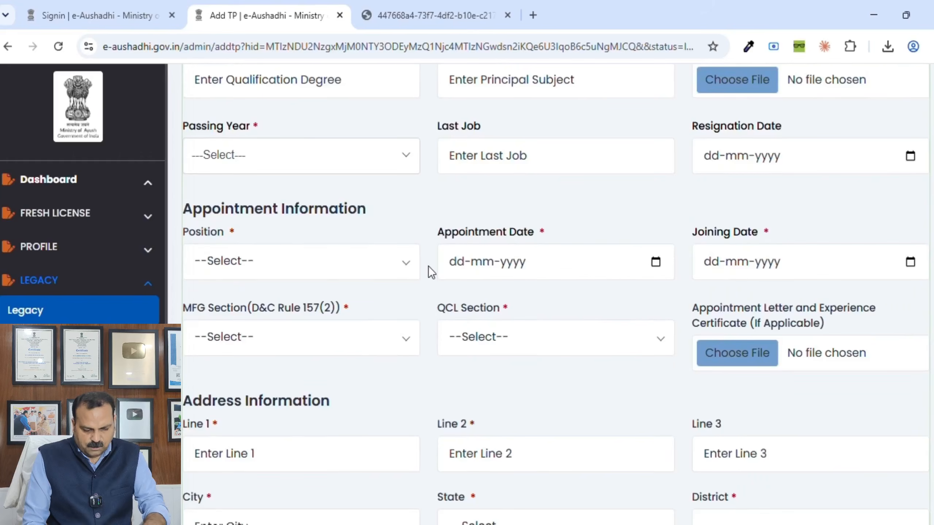
{"action": "scroll", "coordinate": [428, 265], "scroll_direction": "down", "scroll_amount": 2}
{"action": "scroll", "coordinate": [428, 265], "scroll_direction": "down", "scroll_amount": 2}
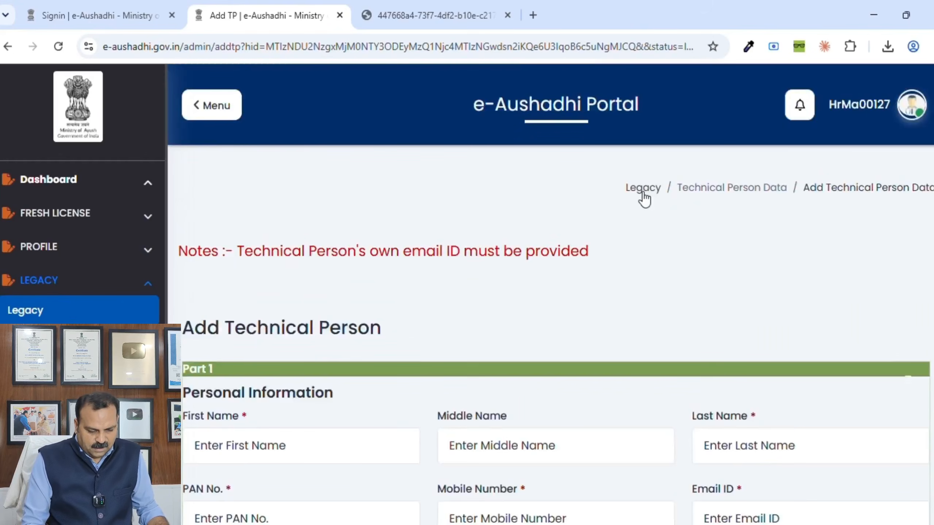
{"action": "left_click", "coordinate": [643, 188]}
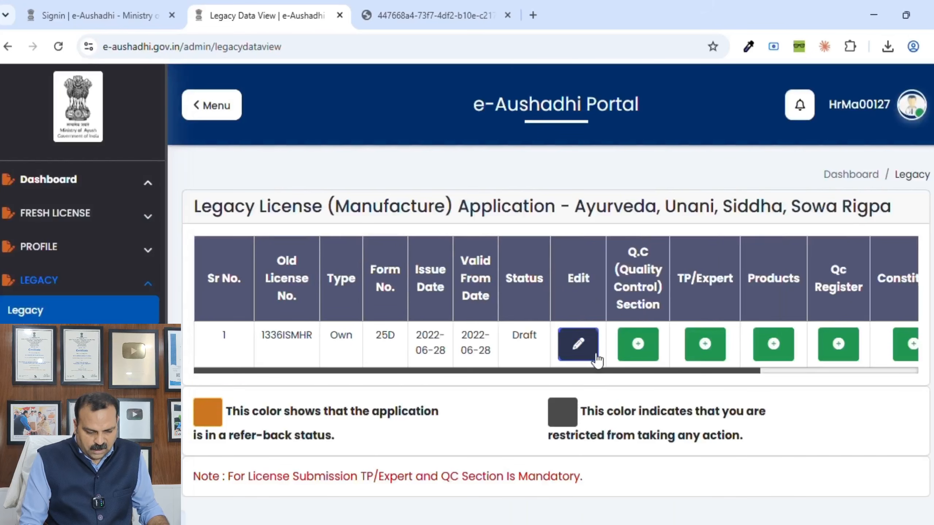
Start a new QC Register entry for Hi Josh with the Real Time Stability protocol.
{"action": "left_click_drag", "start_coordinate": [604, 370], "coordinate": [756, 375]}
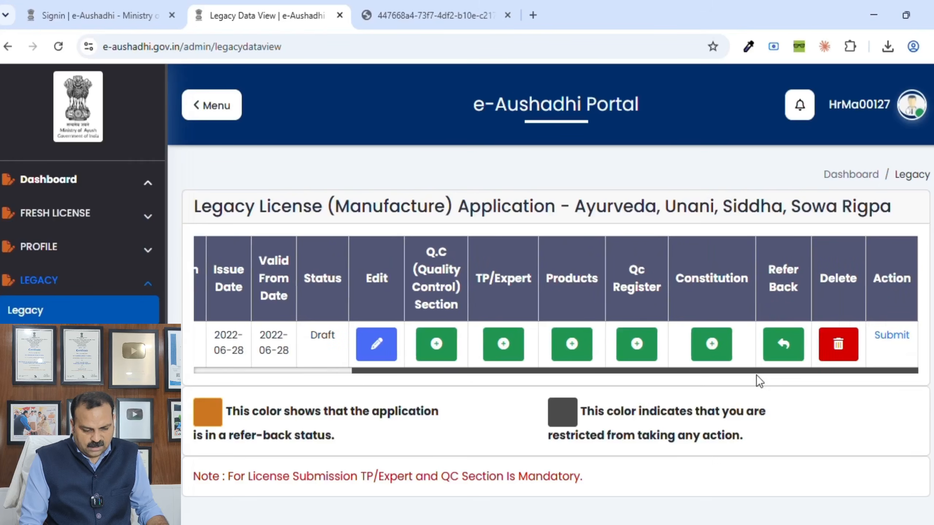
{"action": "left_click", "coordinate": [638, 343]}
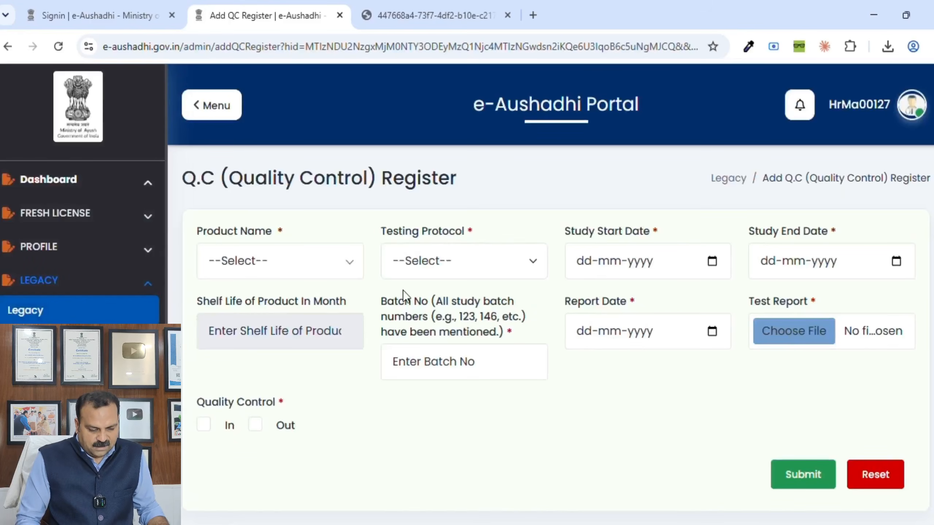
{"action": "left_click", "coordinate": [335, 265]}
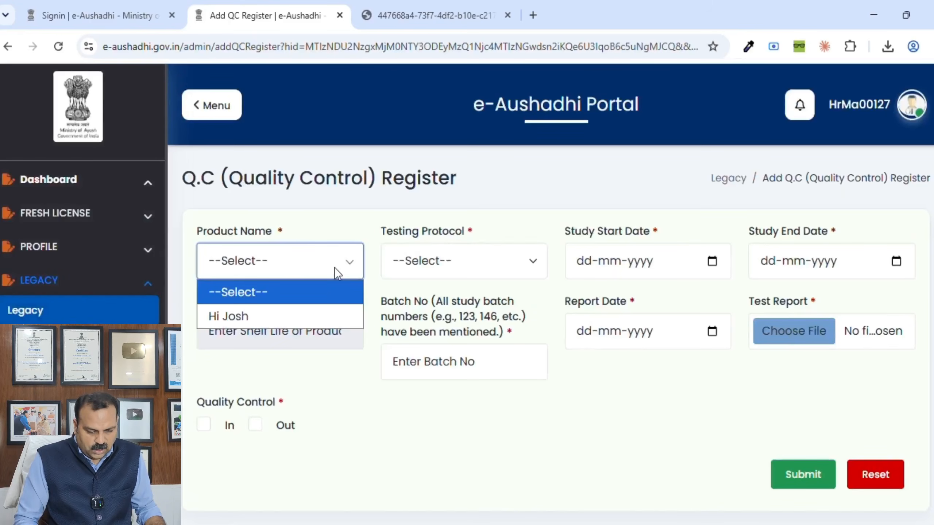
{"action": "left_click", "coordinate": [338, 316]}
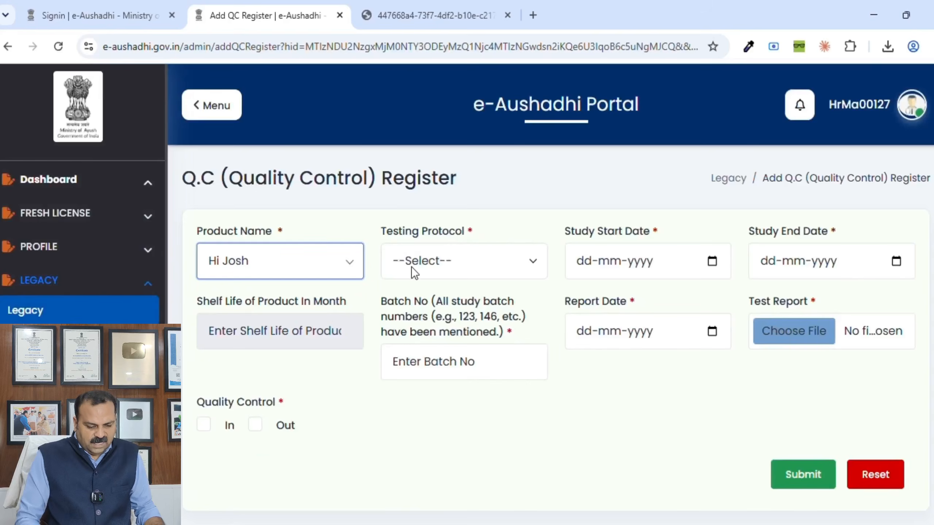
{"action": "left_click", "coordinate": [471, 261]}
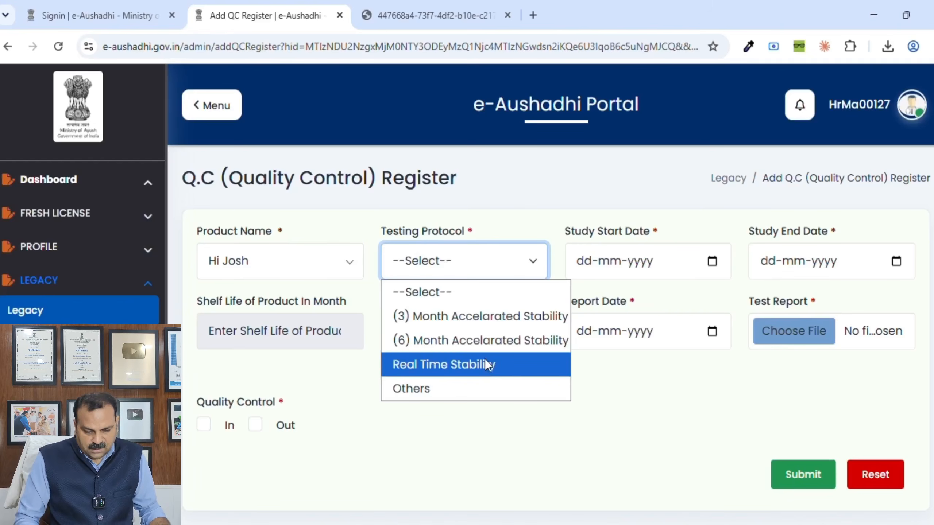
{"action": "left_click", "coordinate": [528, 363]}
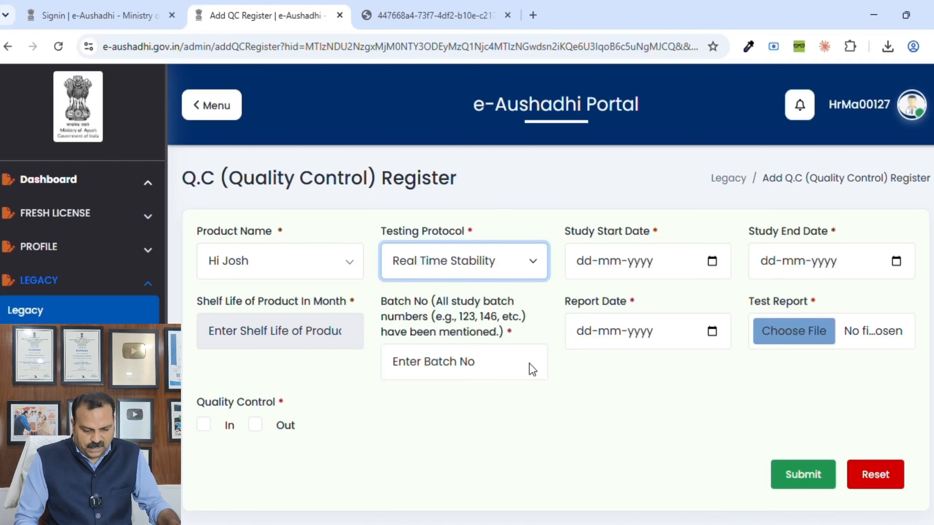
Set the study start date to 01-07-2025.
{"action": "left_click", "coordinate": [712, 260]}
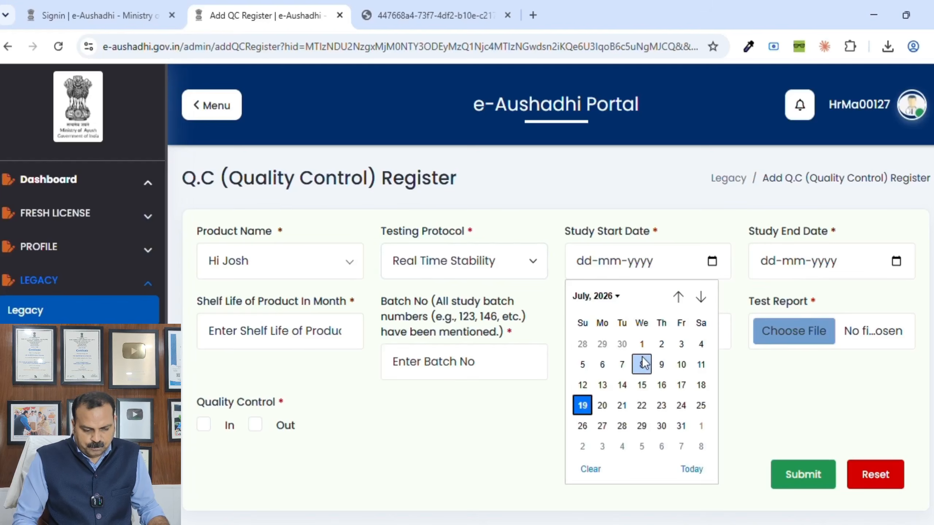
{"action": "left_click", "coordinate": [678, 296]}
{"action": "left_click", "coordinate": [678, 296]}
{"action": "left_click", "coordinate": [678, 296]}
{"action": "left_click", "coordinate": [678, 296]}
{"action": "left_click", "coordinate": [678, 296]}
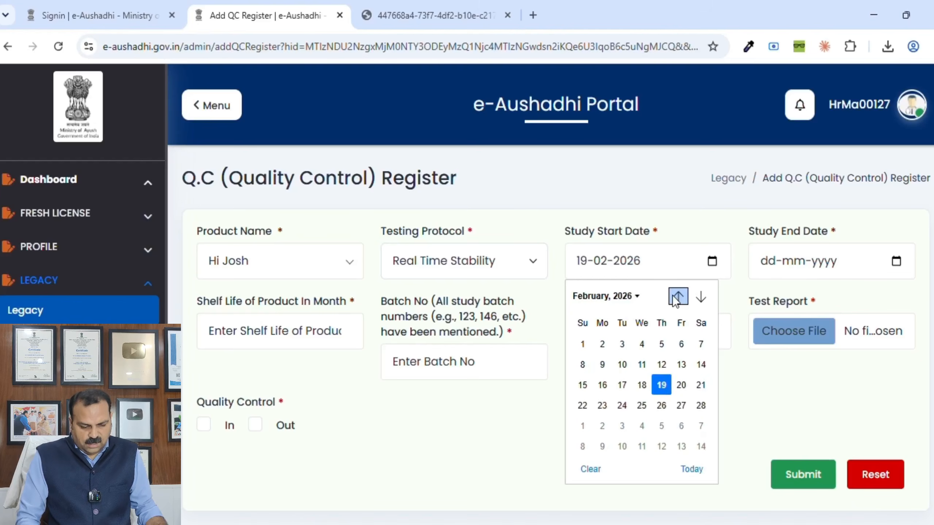
{"action": "left_click", "coordinate": [678, 297]}
{"action": "left_click", "coordinate": [678, 297]}
{"action": "left_click", "coordinate": [677, 297]}
{"action": "left_click", "coordinate": [678, 297]}
{"action": "left_click", "coordinate": [677, 297]}
{"action": "left_click", "coordinate": [678, 297]}
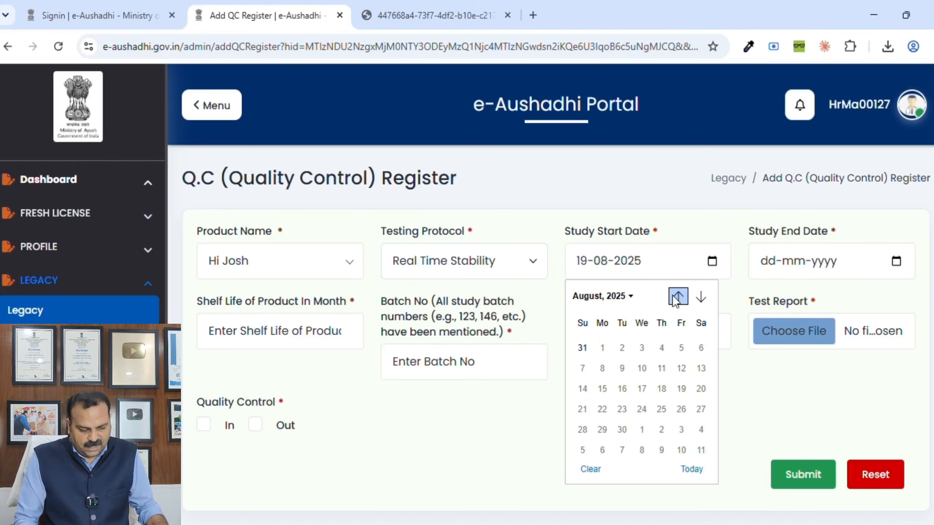
{"action": "left_click", "coordinate": [677, 297]}
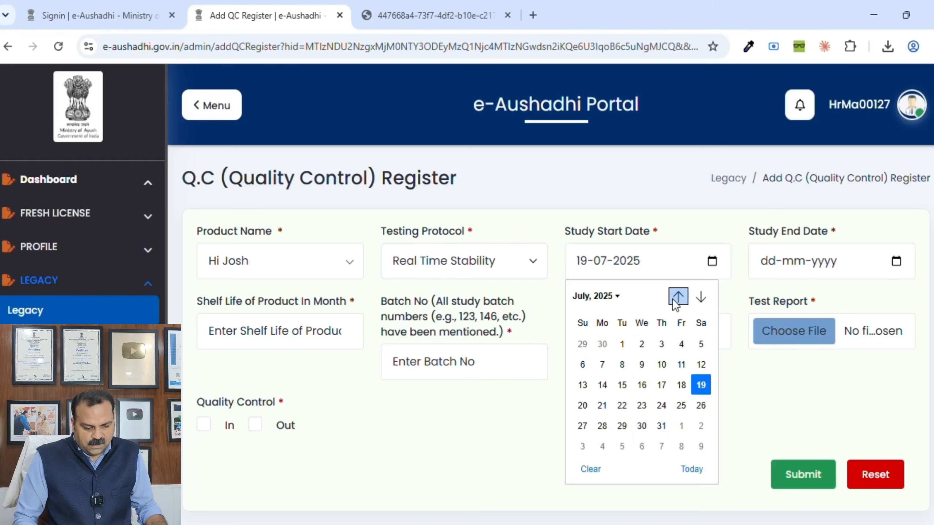
{"action": "left_click", "coordinate": [622, 344]}
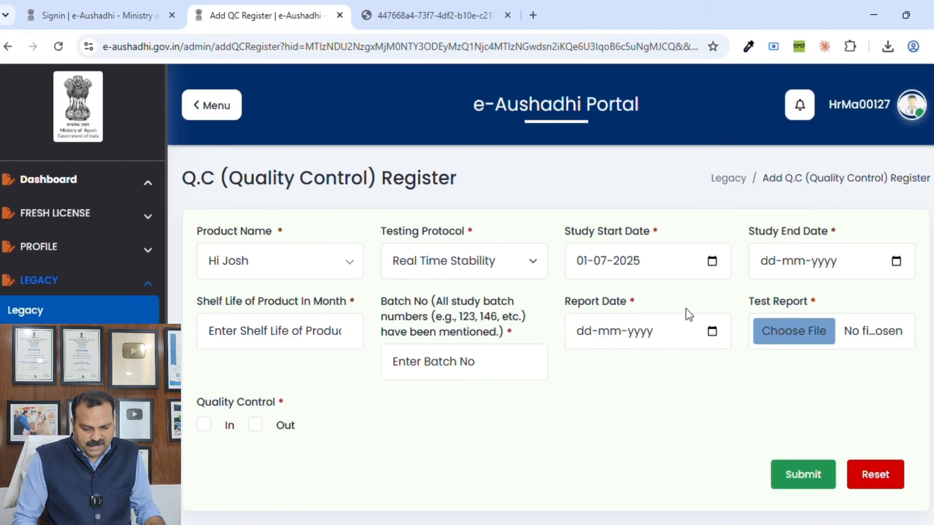
Enter study end date 01-07-2026, batch HJ-001 and report date 01-07-2026, giving 12-month shelf life.
{"action": "left_click", "coordinate": [895, 262]}
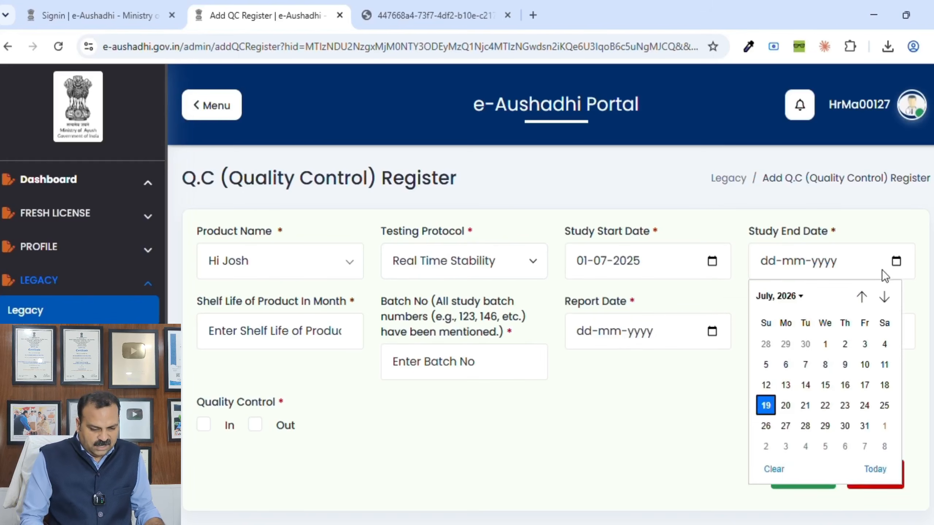
{"action": "left_click", "coordinate": [826, 344]}
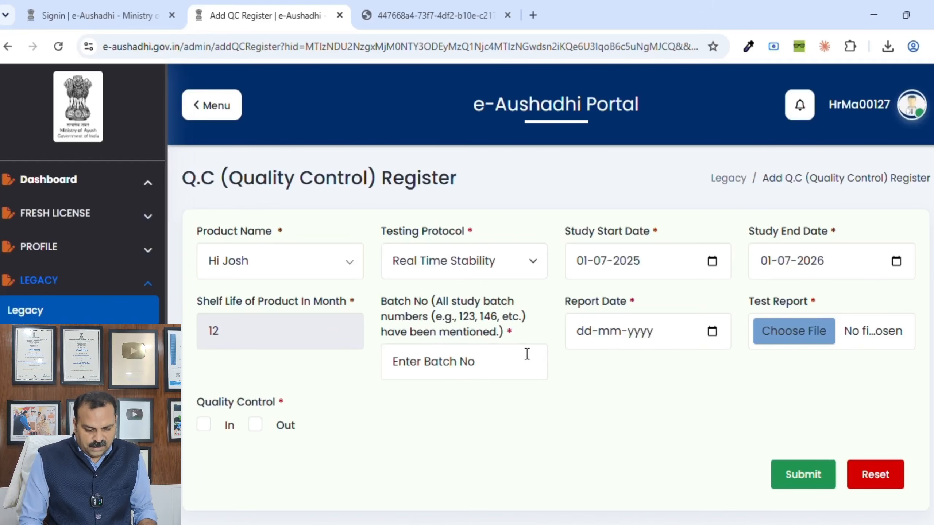
{"action": "left_click", "coordinate": [481, 362]}
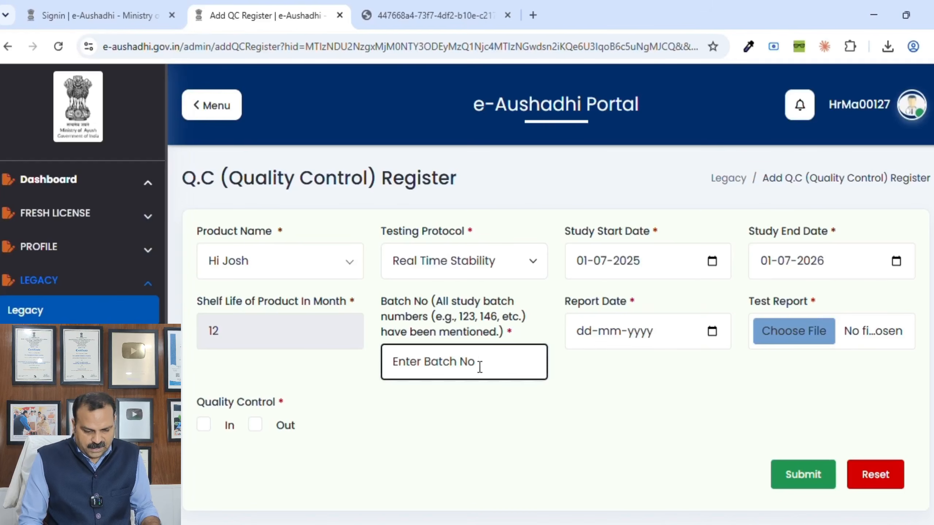
{"action": "type", "text": "HJ-0"}
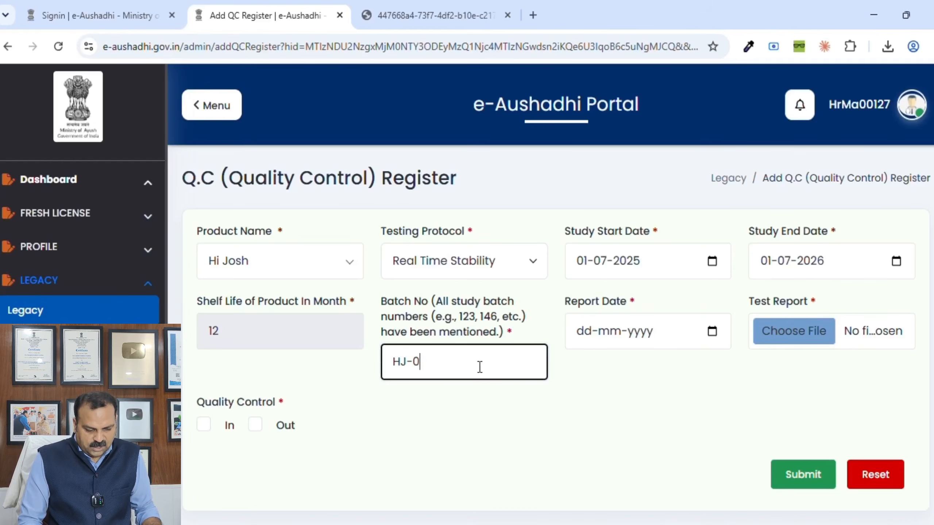
{"action": "type", "text": "01"}
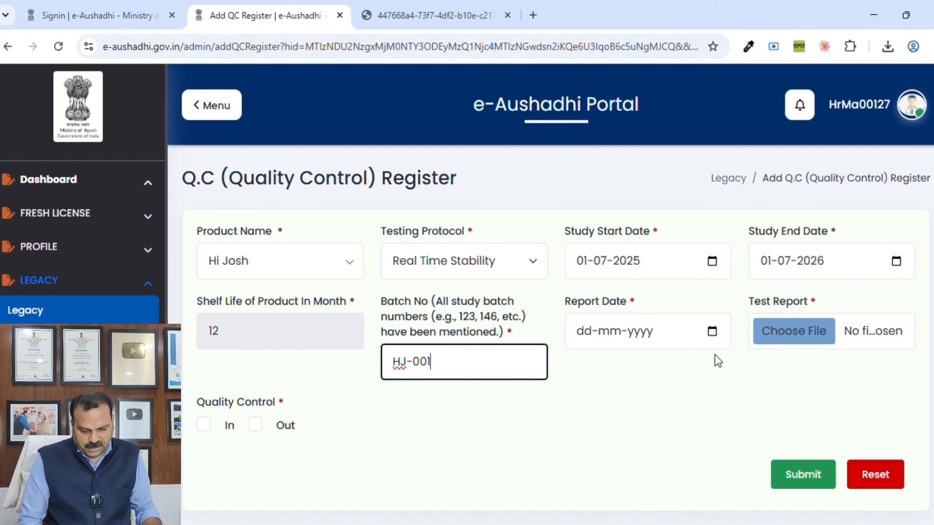
{"action": "left_click", "coordinate": [712, 332]}
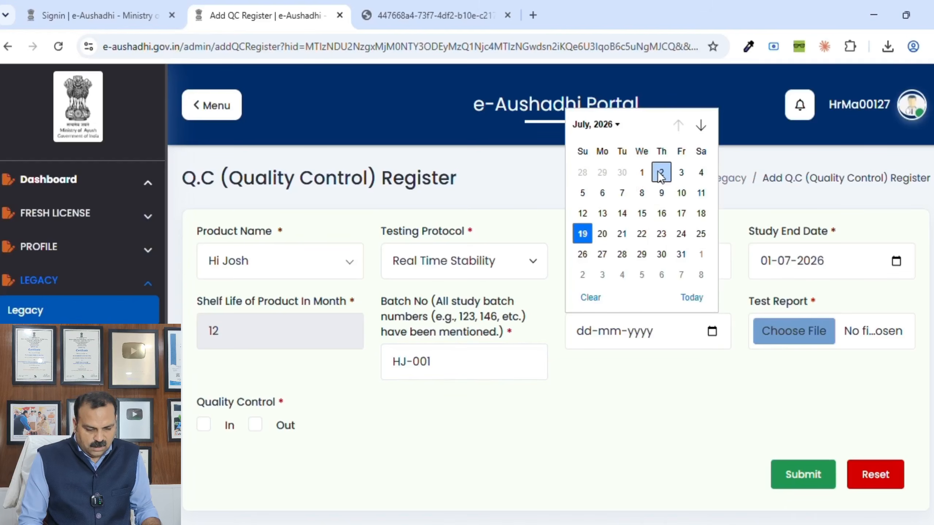
{"action": "left_click", "coordinate": [641, 172]}
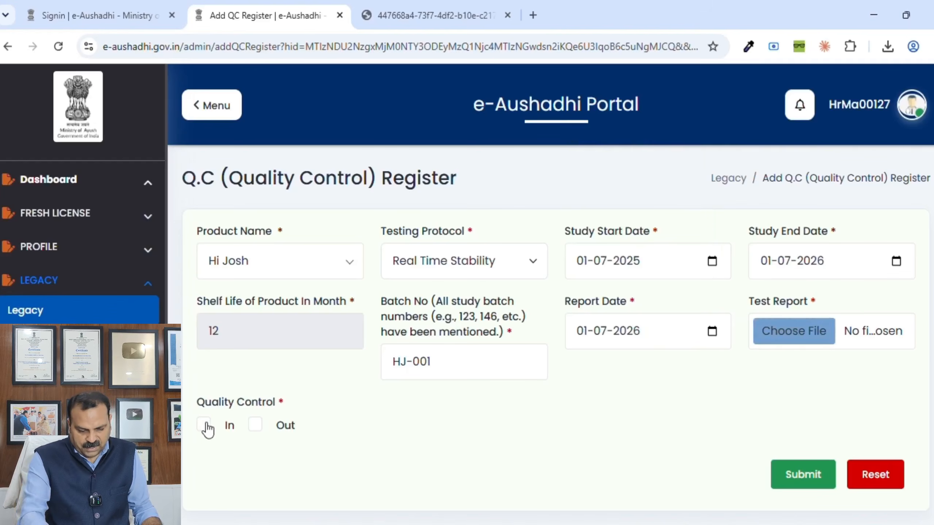
Tick Quality Control Out and choose SREEVEEKA DRUG TESTING AND RESEARCH LAB as approved laboratory.
{"action": "left_click", "coordinate": [253, 425]}
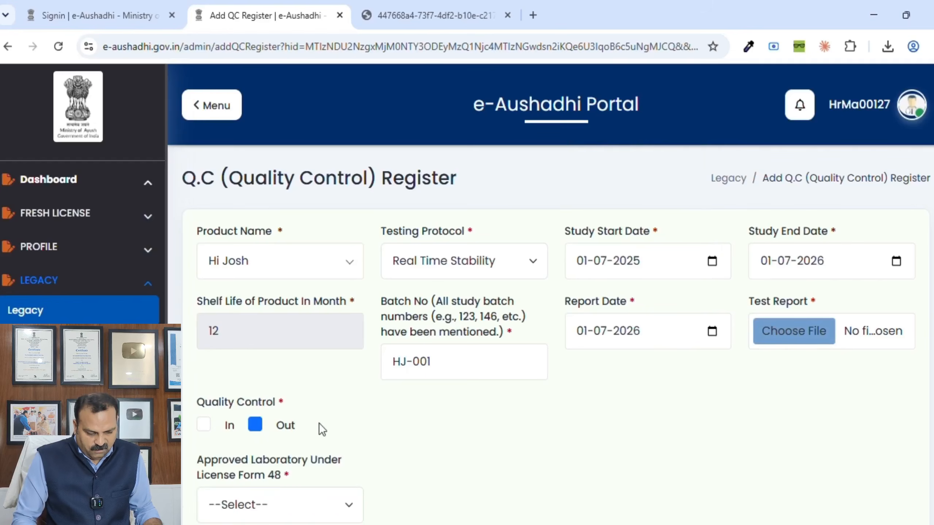
{"action": "scroll", "coordinate": [331, 422], "scroll_direction": "down", "scroll_amount": 5}
{"action": "left_click", "coordinate": [349, 288]}
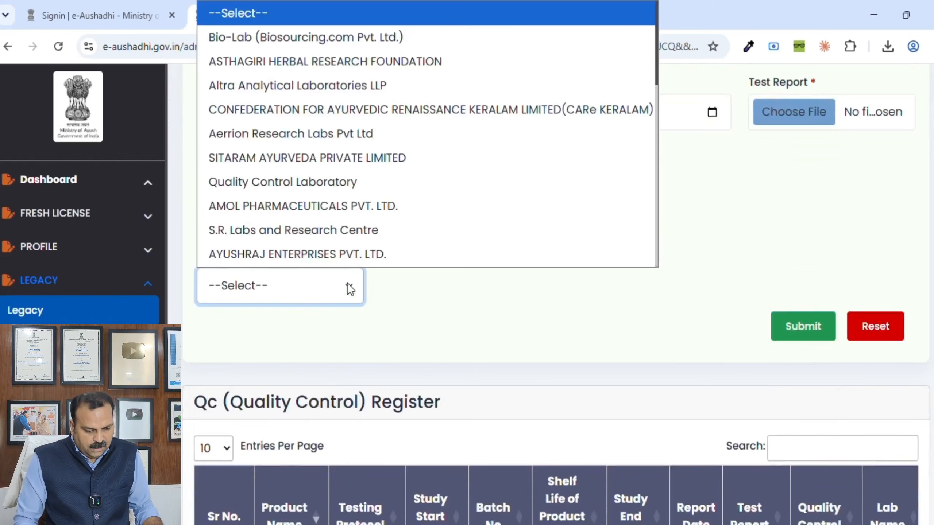
{"action": "scroll", "coordinate": [396, 178], "scroll_direction": "down", "scroll_amount": 5}
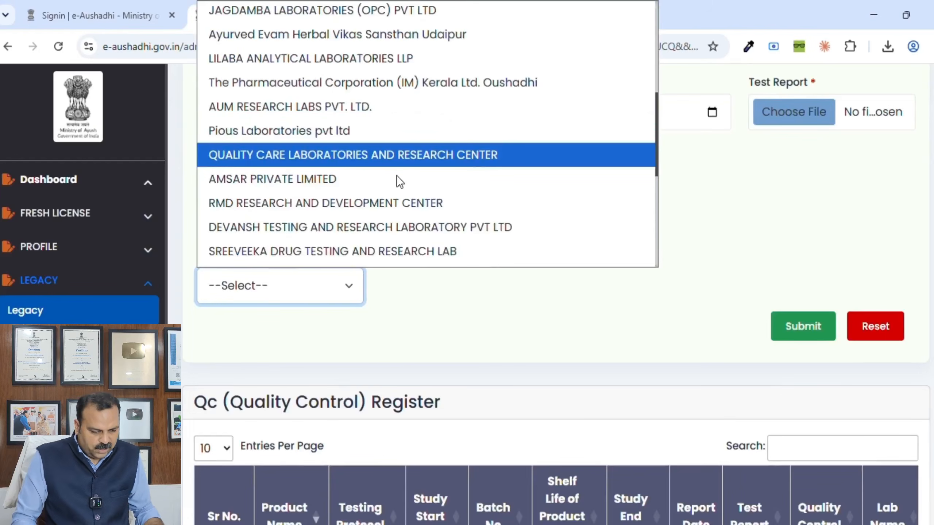
{"action": "left_click", "coordinate": [391, 251]}
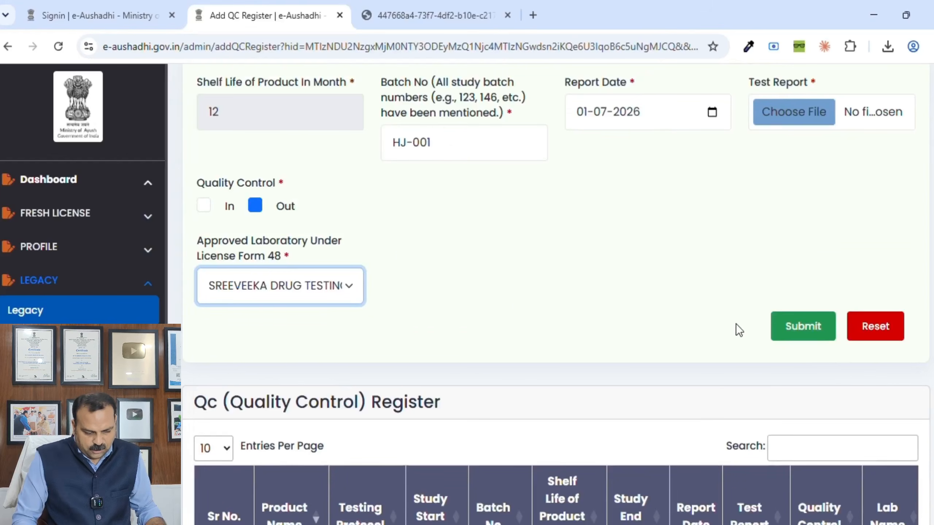
{"action": "scroll", "coordinate": [605, 331], "scroll_direction": "down", "scroll_amount": 2}
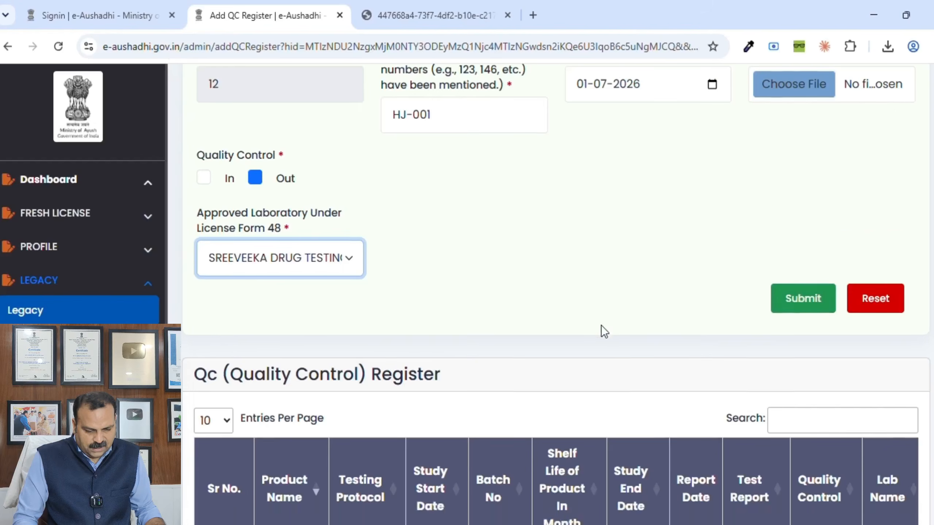
{"action": "scroll", "coordinate": [596, 331], "scroll_direction": "down", "scroll_amount": 2}
{"action": "scroll", "coordinate": [585, 331], "scroll_direction": "up", "scroll_amount": 5}
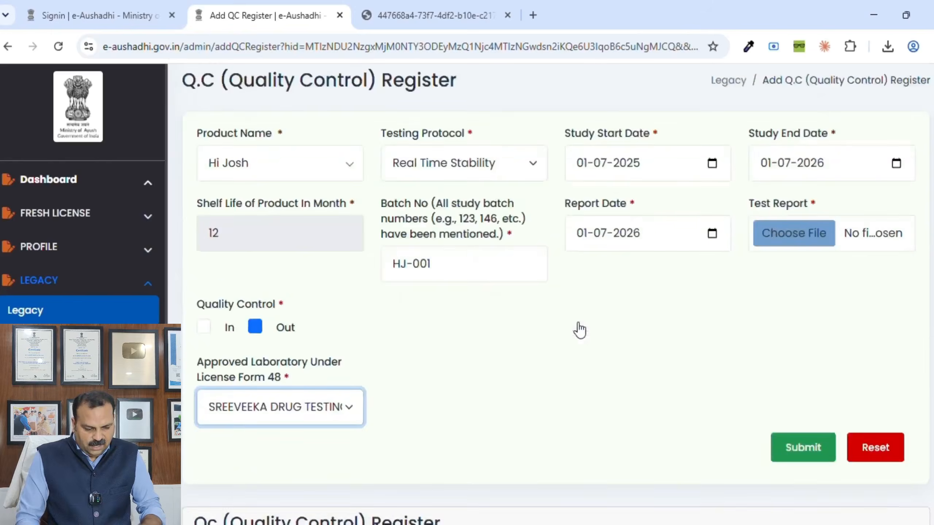
{"action": "scroll", "coordinate": [580, 330], "scroll_direction": "up", "scroll_amount": 2}
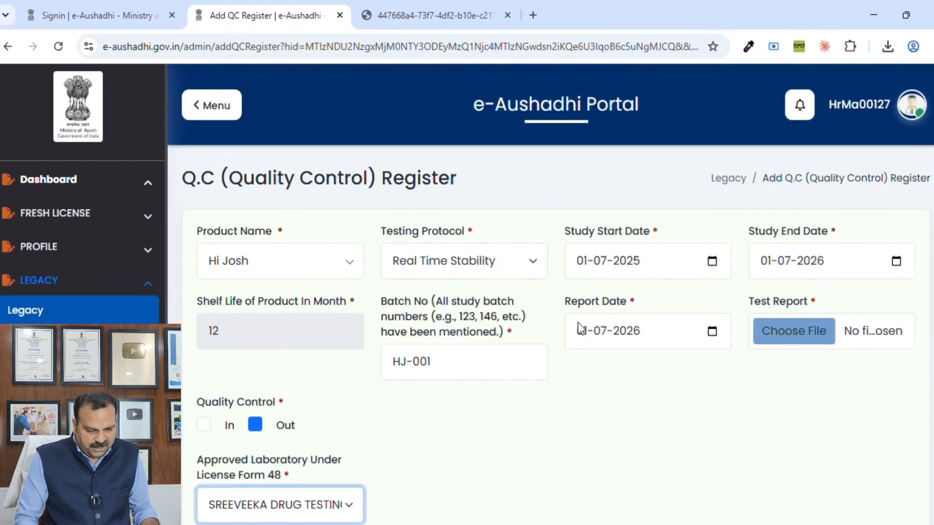
From the Legacy list, open the Constitution Member page showing the firm's single proprietor.
{"action": "left_click", "coordinate": [714, 172]}
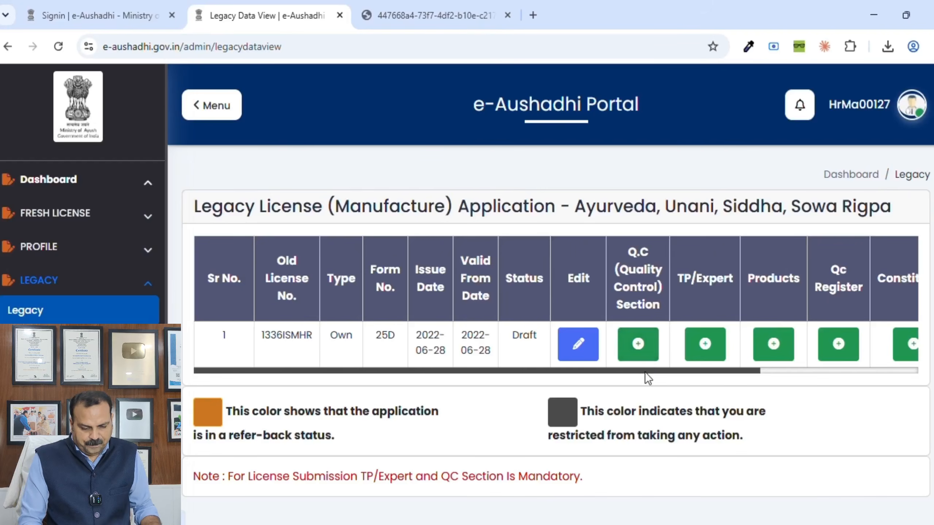
{"action": "left_click_drag", "start_coordinate": [645, 372], "coordinate": [792, 369]}
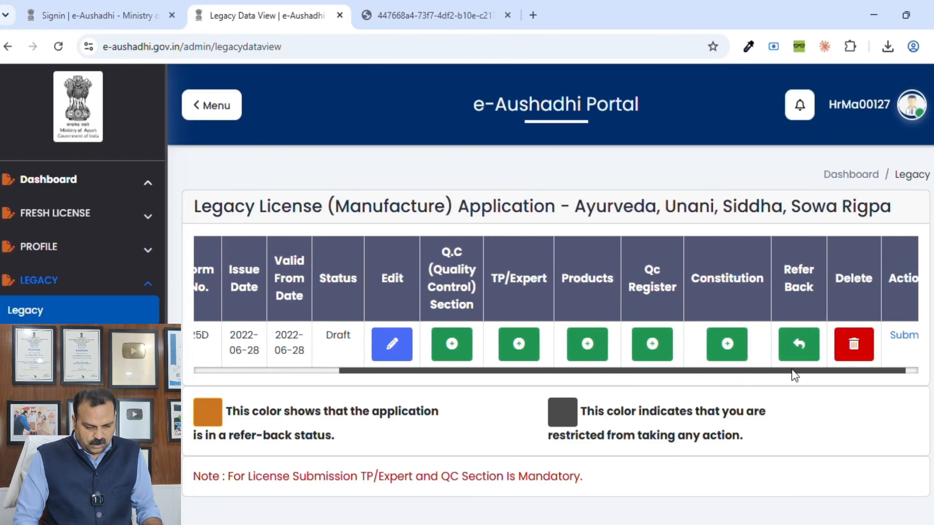
{"action": "left_click", "coordinate": [727, 358]}
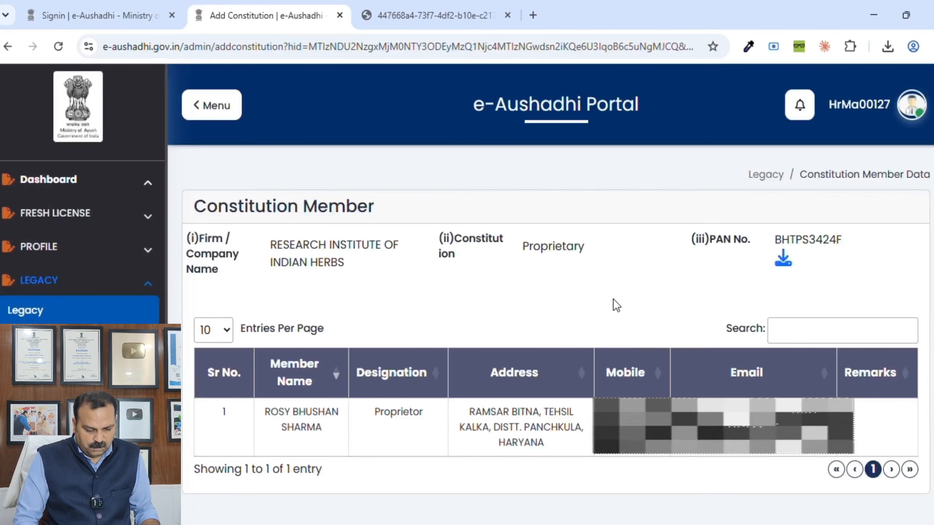
{"action": "scroll", "coordinate": [553, 308], "scroll_direction": "down", "scroll_amount": 1}
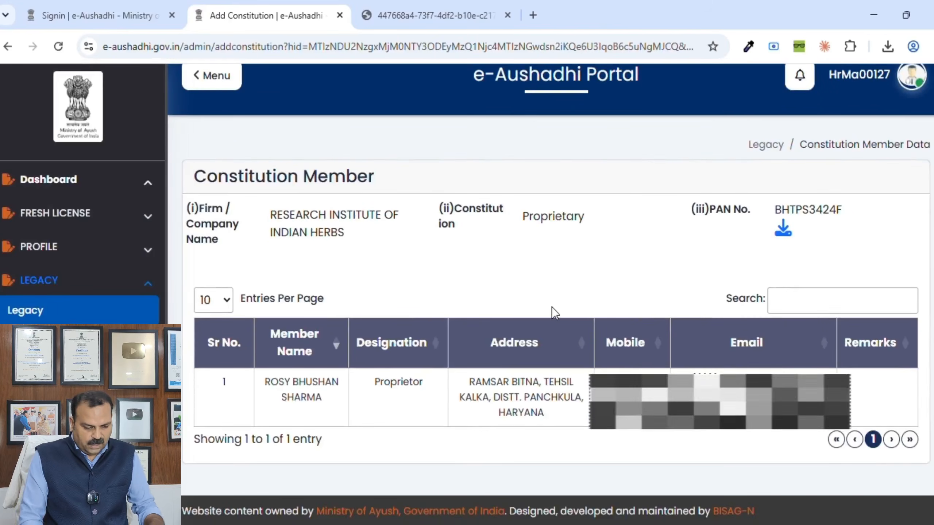
{"action": "scroll", "coordinate": [554, 304], "scroll_direction": "up", "scroll_amount": 1}
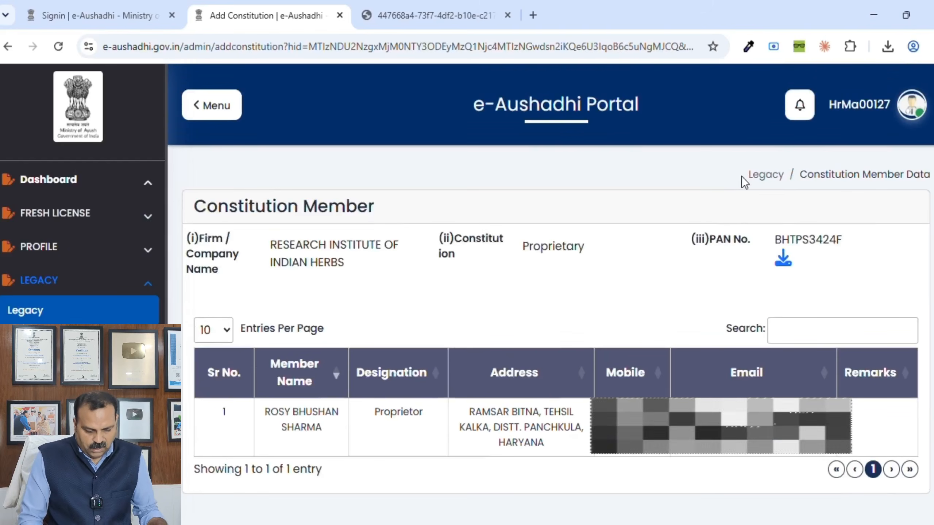
Go back to the Legacy Data View and scroll across the Form 25D draft application row.
{"action": "left_click", "coordinate": [767, 175]}
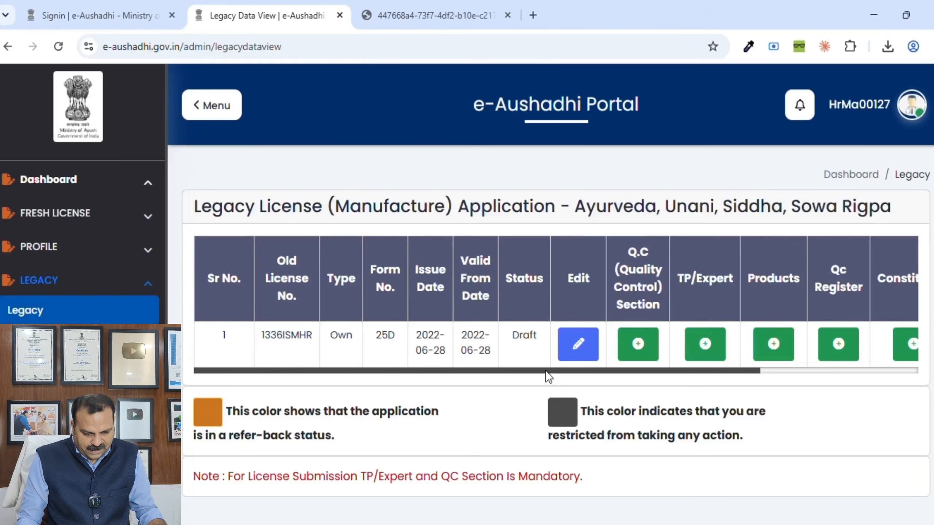
{"action": "left_click_drag", "start_coordinate": [545, 370], "coordinate": [771, 379]}
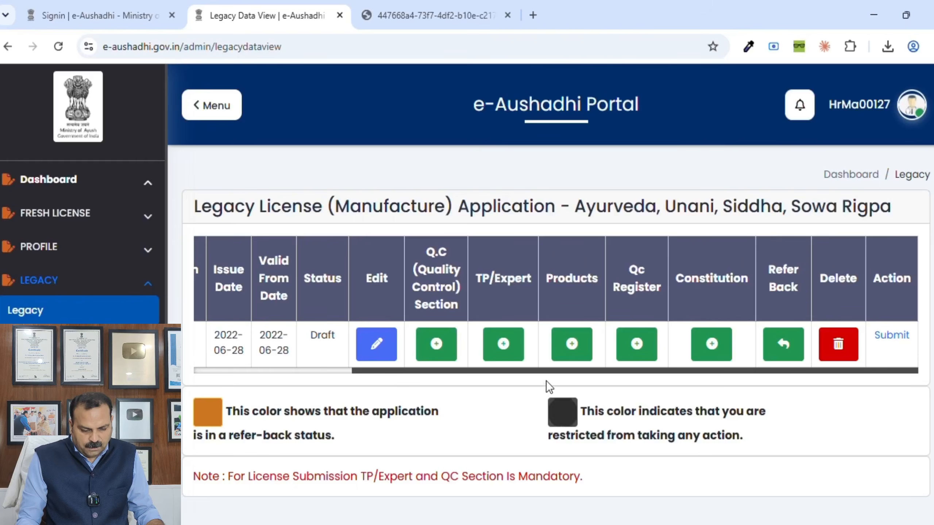
{"action": "left_click_drag", "start_coordinate": [543, 372], "coordinate": [393, 366]}
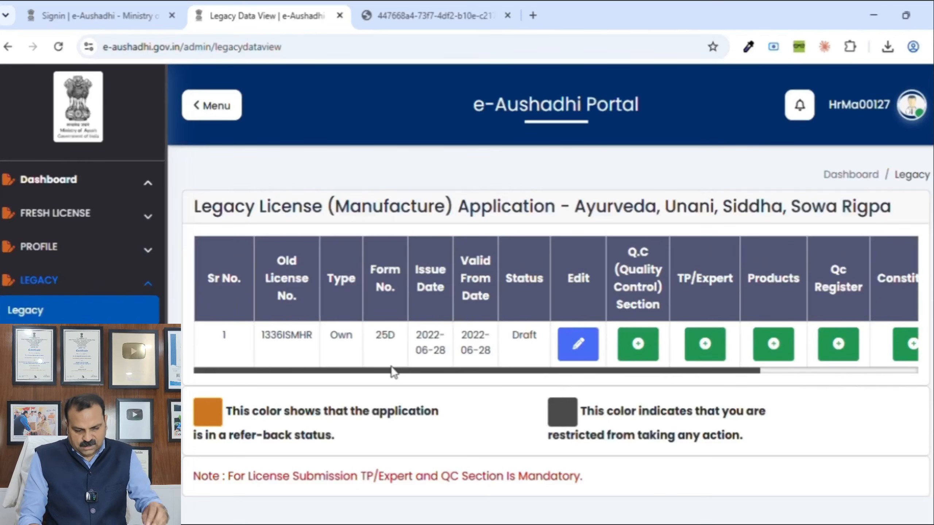